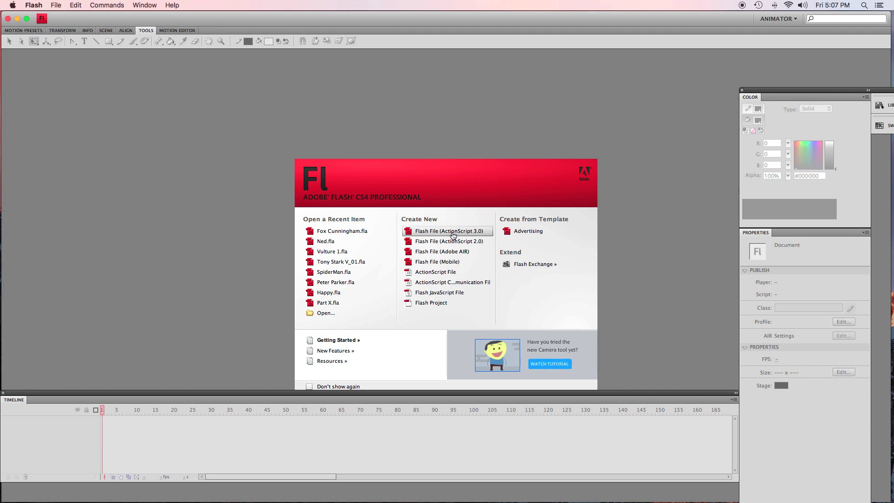
Step: Create a new ActionScript 3.0 Flash file and set the document dimensions to 1920 x 1080 px
left_click(453, 236)
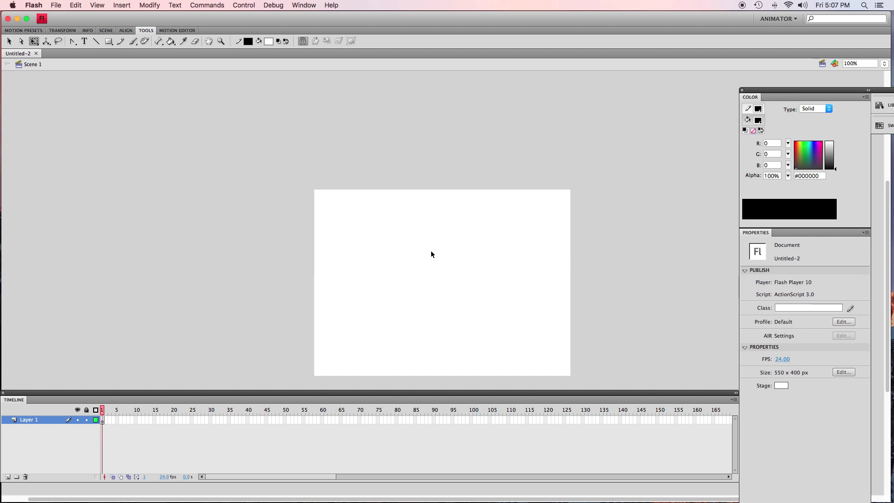
key("super+j")
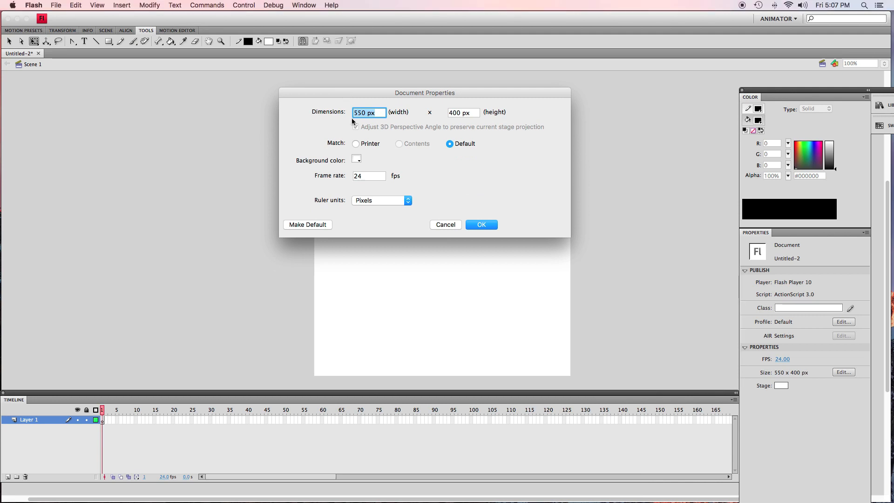
type("1920")
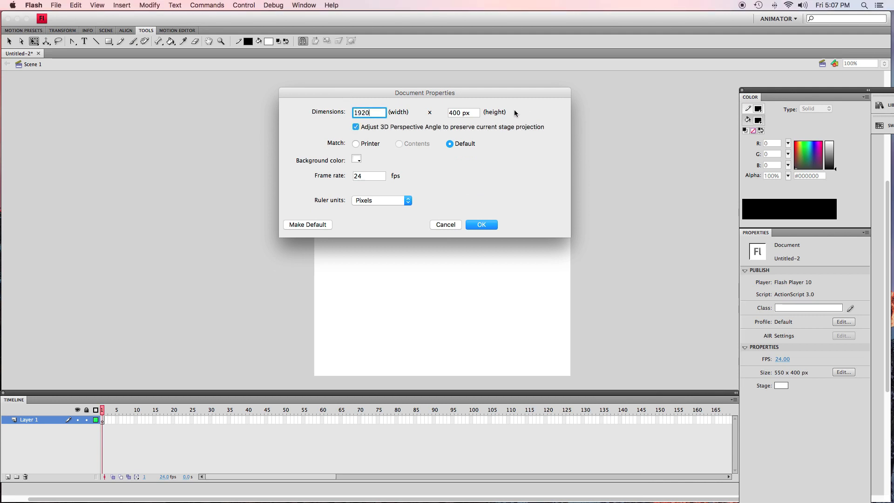
left_click(465, 112)
type("1808")
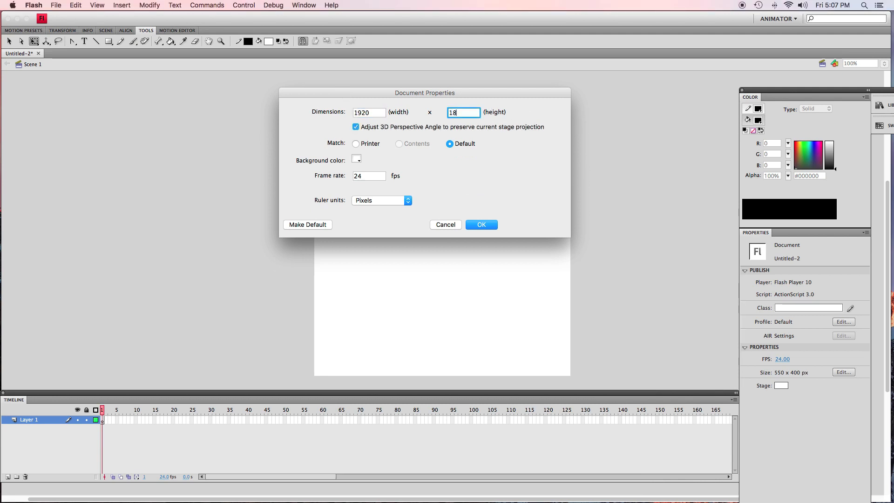
key("BackSpace")
key("BackSpace")
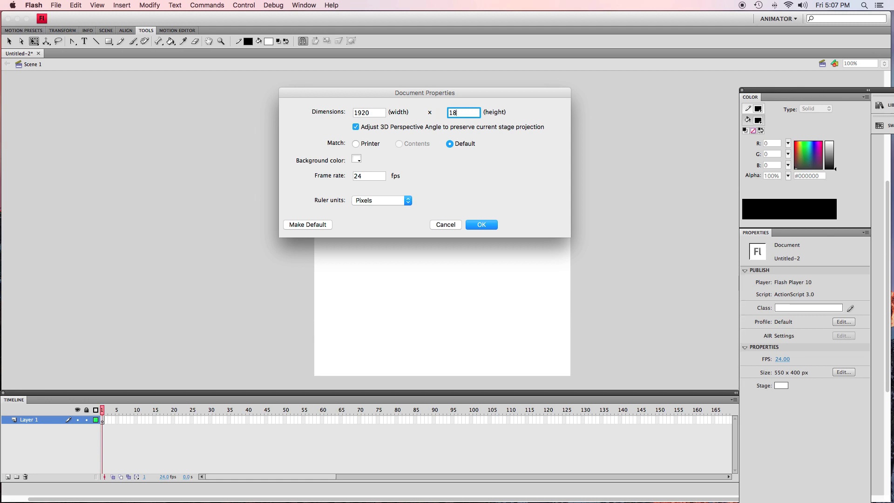
type("080")
key("Return")
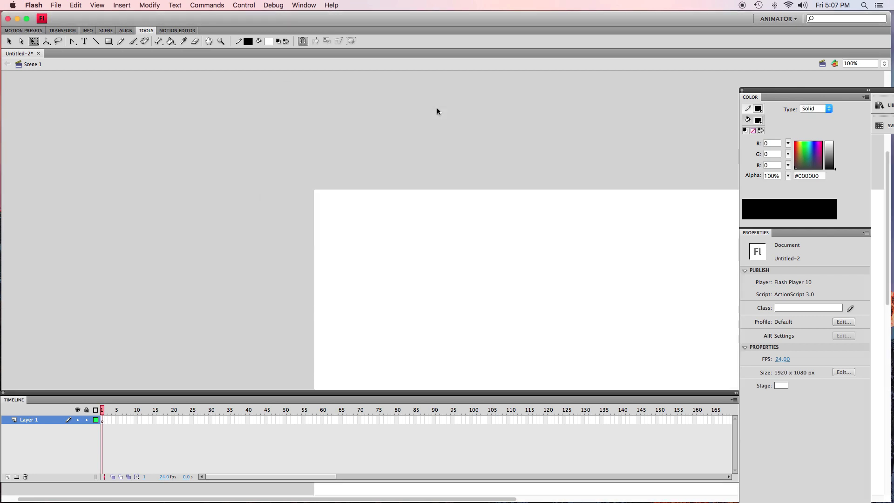
Step: Set the stage magnification to 50% and bring the whole stage into view
left_click(884, 63)
left_click(852, 49)
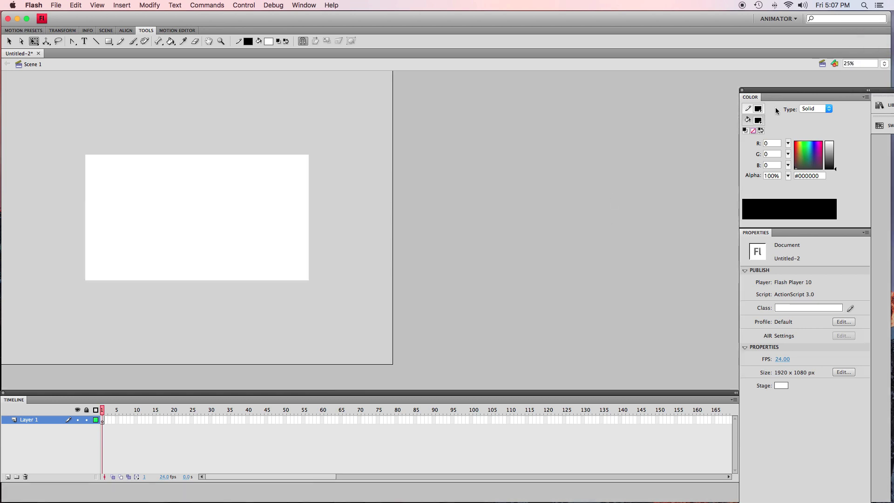
left_click_drag(876, 55, 878, 61)
mouse_move(795, 35)
left_mouse_down()
mouse_move(798, 72)
mouse_move(798, 51)
left_mouse_up()
left_click(884, 63)
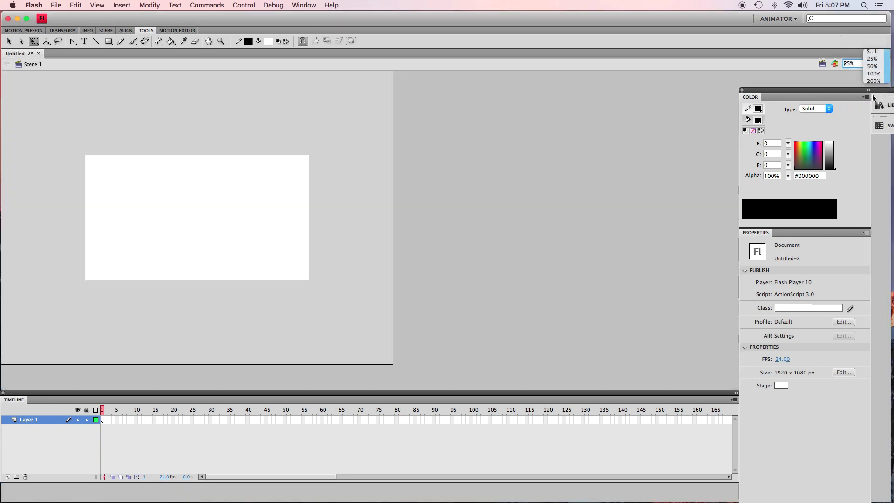
left_click(872, 66)
scroll(884, 156, "down", 3)
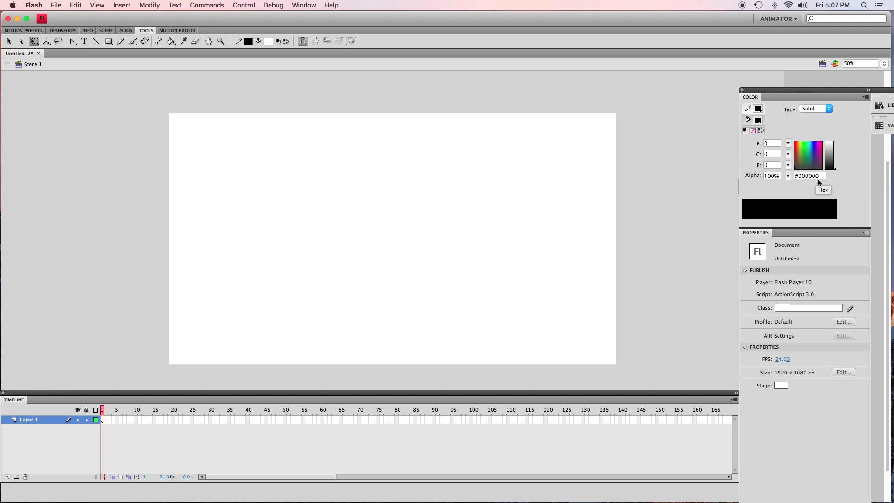
Step: Save the document as "Foxs House" in the Part 2 Backgrounds folder
left_click(56, 5)
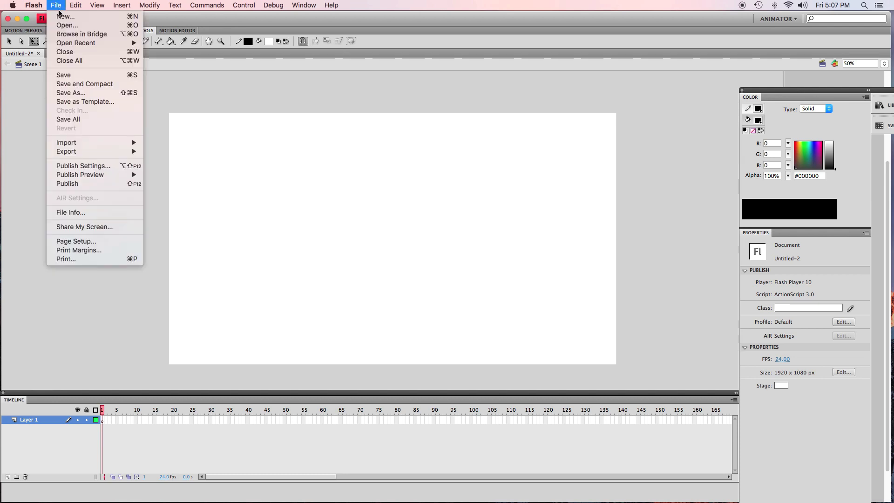
left_click(93, 74)
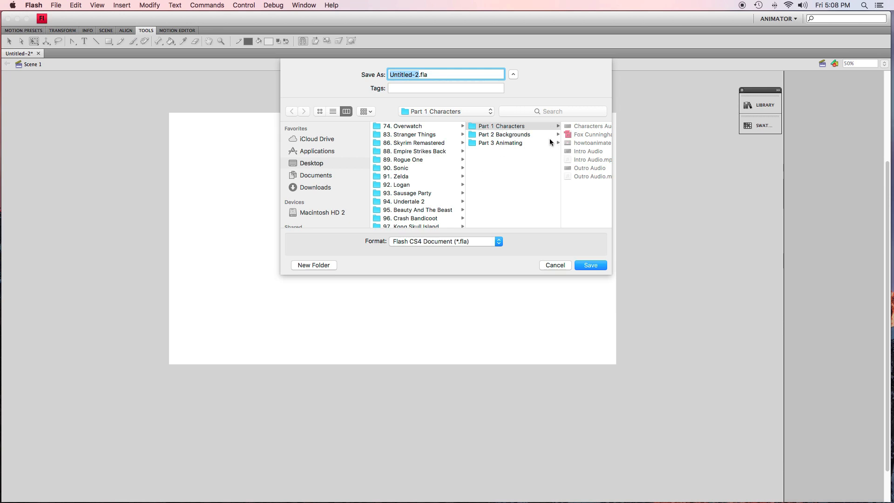
left_click(512, 134)
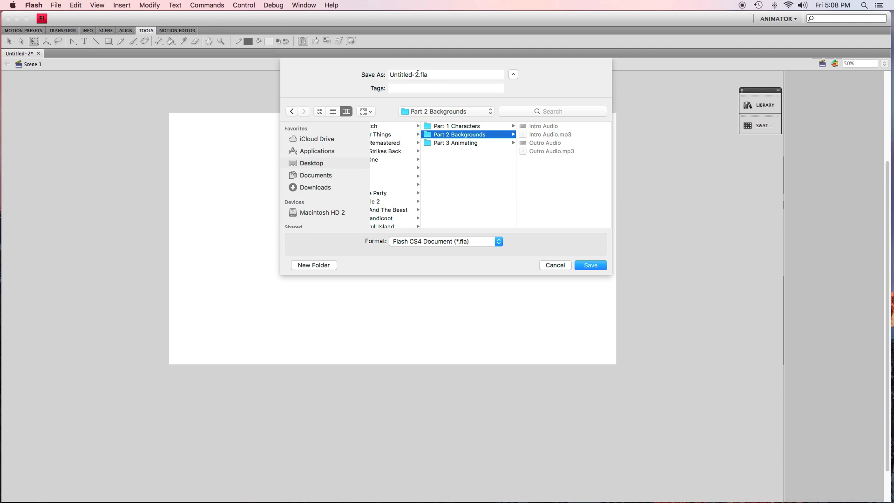
left_click_drag(418, 74, 387, 77)
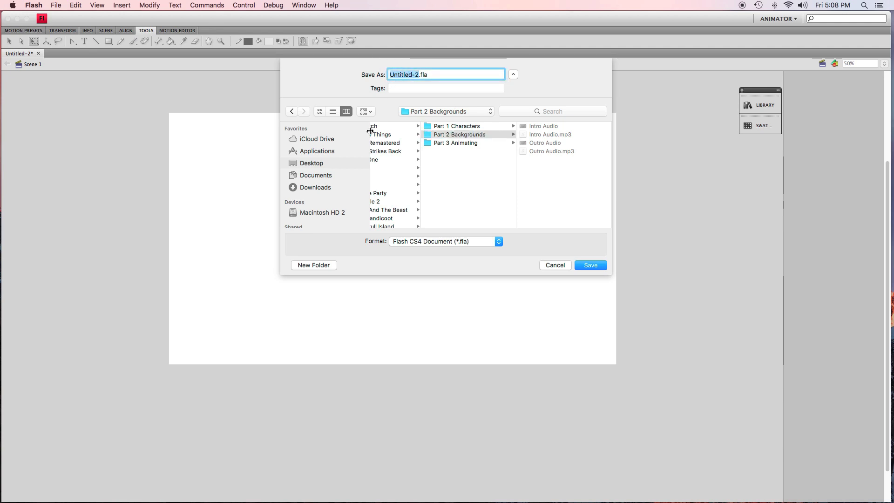
type("Fo")
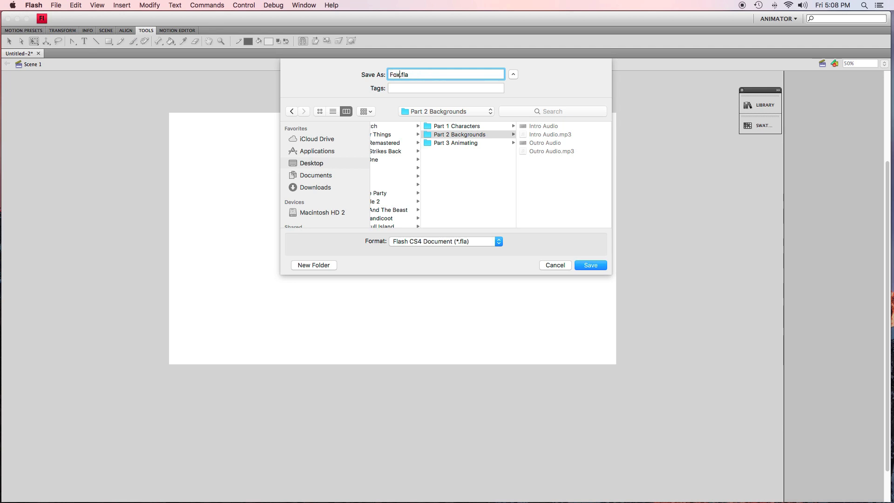
type("xs House")
key("Return")
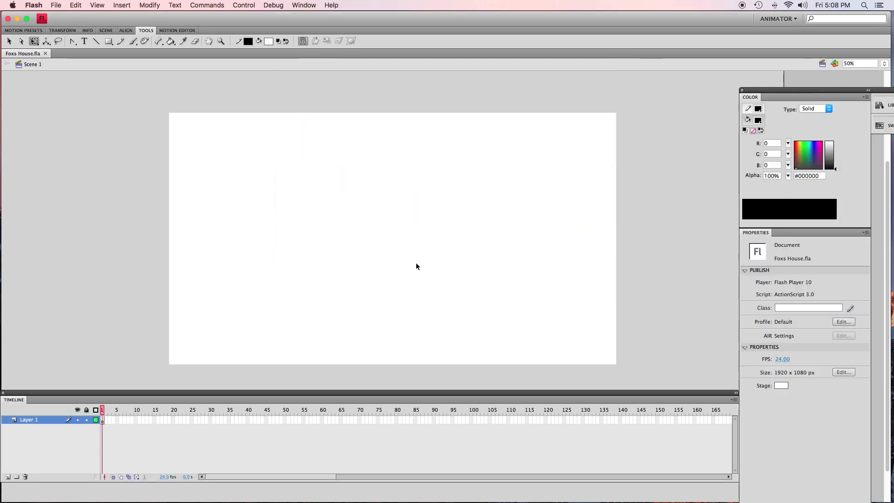
Step: Choose the Pencil tool and set its stroke to 0.10
key("y")
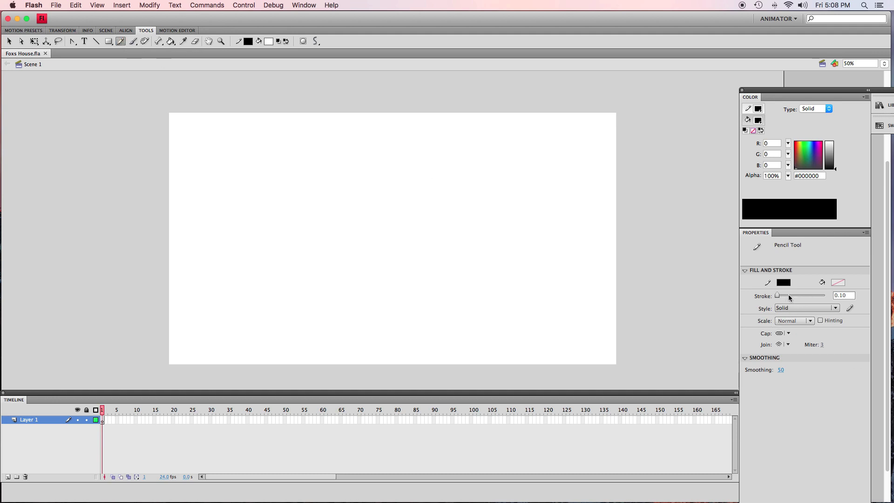
left_click_drag(790, 298, 746, 297)
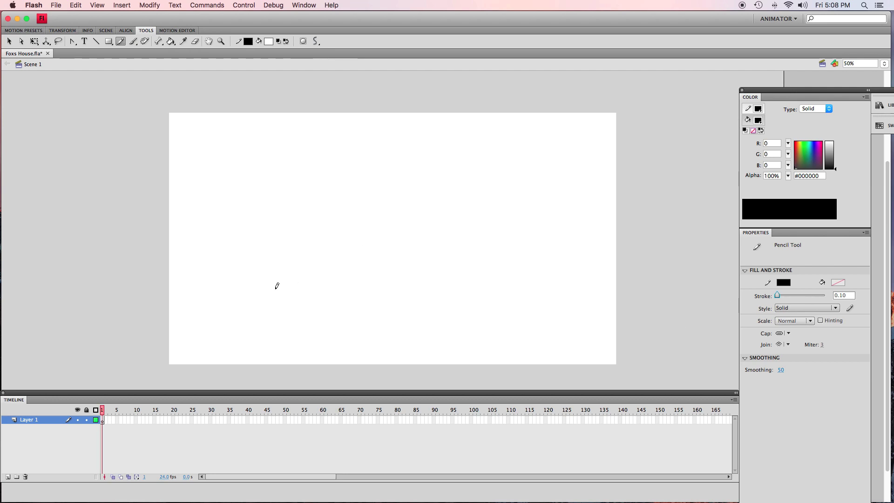
Step: With the Brush at a small size and black fill, sketch a ground line and a simple house with a window mid-stage
key("b")
left_click(351, 41)
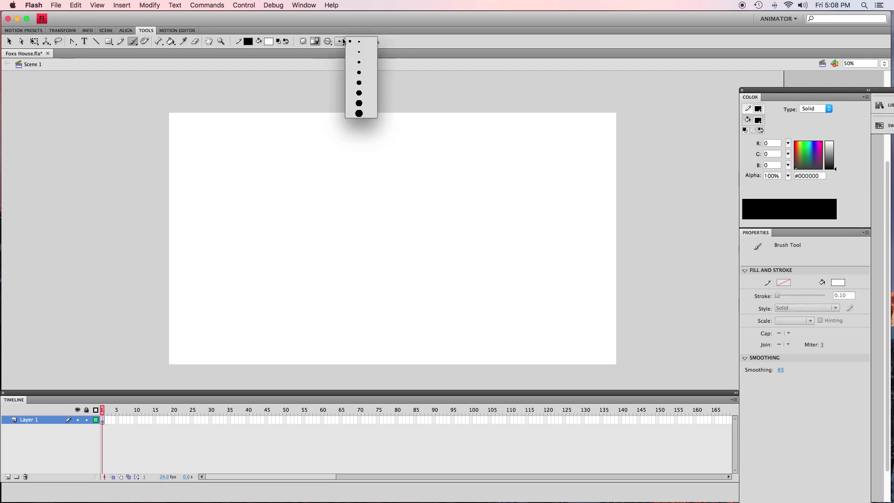
left_click(369, 43)
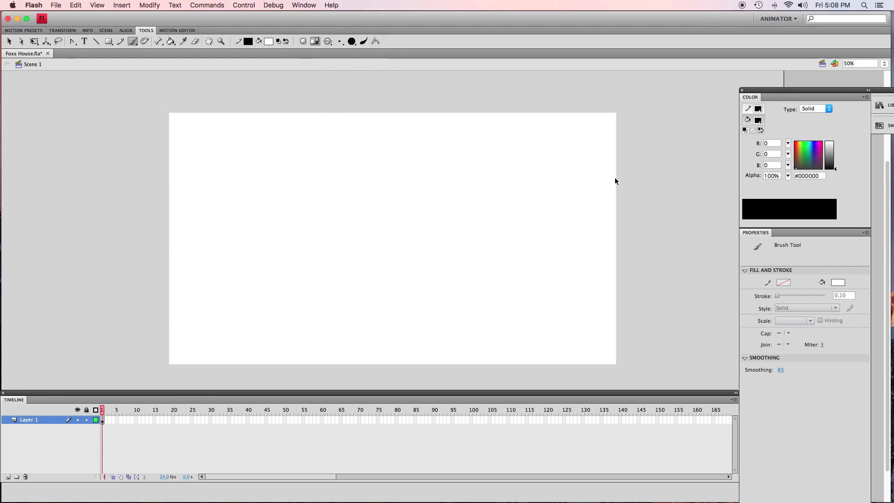
left_click(760, 119)
left_click(754, 139)
left_click_drag(368, 235, 596, 216)
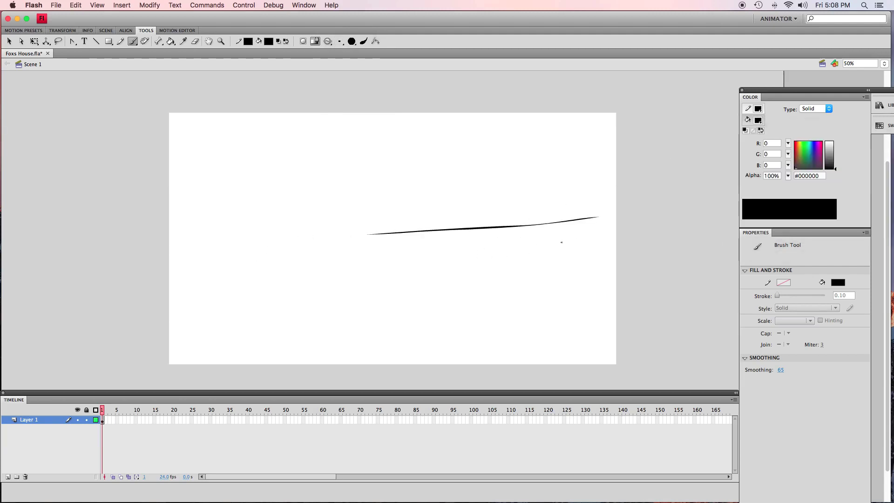
key("super+z")
left_click_drag(186, 254, 611, 244)
mouse_move(366, 266)
left_mouse_down()
mouse_move(366, 193)
mouse_move(460, 207)
left_mouse_up()
left_click_drag(451, 199, 456, 281)
mouse_move(413, 211)
left_mouse_down()
mouse_move(411, 230)
mouse_move(418, 212)
left_mouse_up()
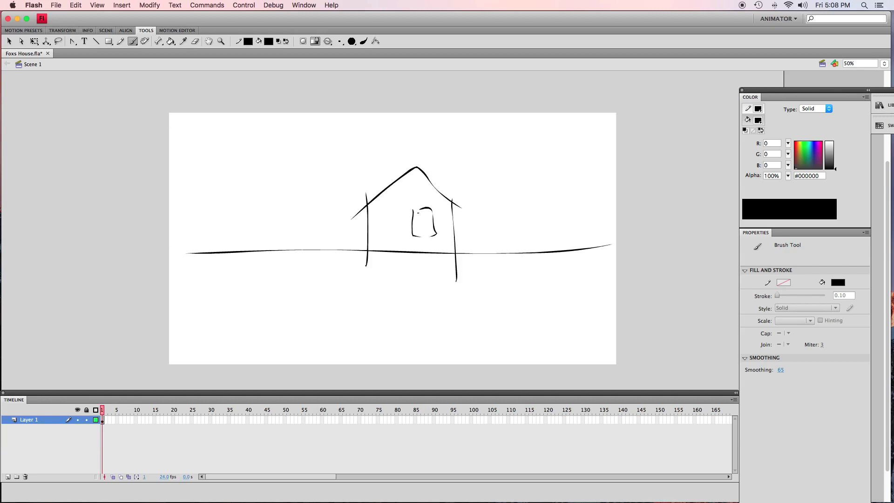
Step: With the Pencil tool, sketch a second ground line and a smaller house with a window below the brushed one
key("y")
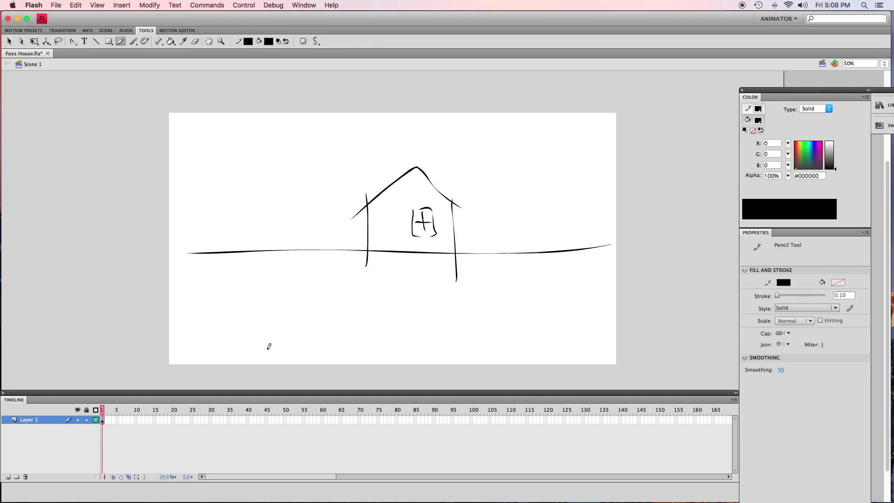
mouse_move(183, 342)
left_mouse_down()
mouse_move(250, 344)
mouse_move(625, 330)
left_mouse_up()
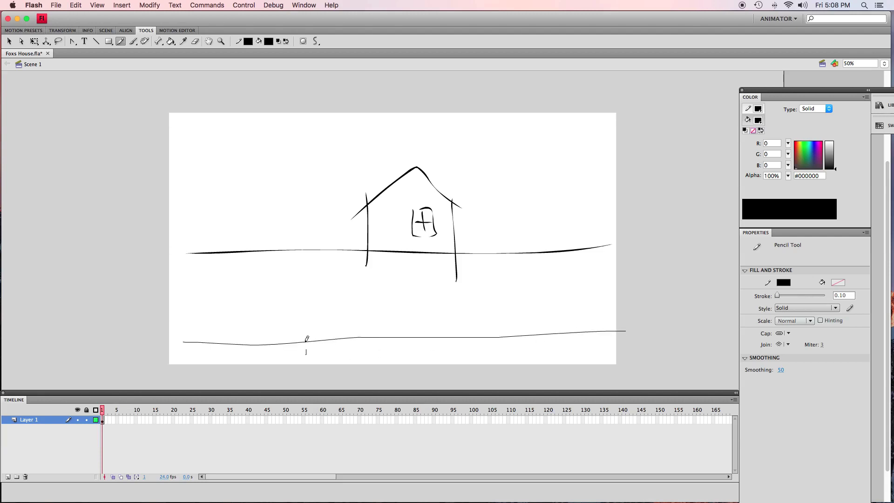
mouse_move(306, 341)
left_mouse_down()
mouse_move(306, 305)
mouse_move(335, 283)
mouse_move(380, 304)
mouse_move(373, 348)
left_mouse_up()
mouse_move(338, 302)
left_mouse_down()
mouse_move(340, 325)
mouse_move(355, 302)
mouse_move(339, 299)
left_mouse_up()
mouse_move(337, 312)
left_mouse_down()
mouse_move(355, 311)
mouse_move(347, 326)
left_mouse_up()
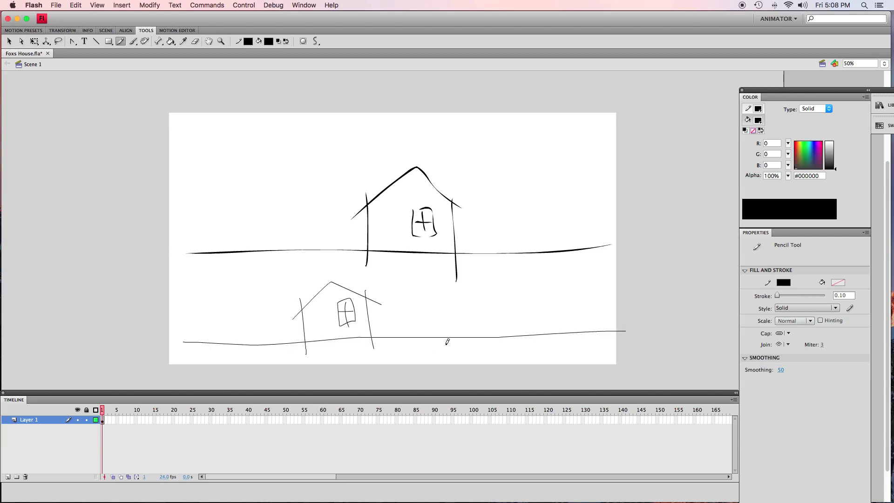
Step: Handwrite the label "Line" beside the pencil house and "Brush" beside the brushed house
mouse_move(408, 319)
left_mouse_down()
mouse_move(429, 330)
mouse_move(451, 333)
left_mouse_up()
mouse_move(505, 255)
left_mouse_down()
mouse_move(506, 236)
mouse_move(505, 254)
mouse_move(523, 238)
left_mouse_up()
left_click_drag(525, 238, 540, 247)
mouse_move(549, 223)
left_mouse_down()
mouse_move(549, 243)
mouse_move(560, 242)
left_mouse_up()
Step: Examine the pencil lines at 200% magnification and return the stage view to 50%
left_click(867, 64)
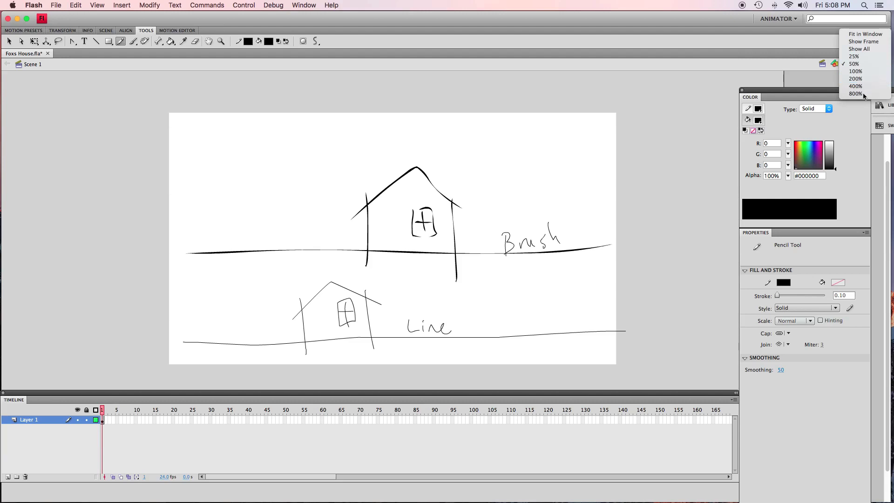
left_click(861, 82)
left_click_drag(885, 253, 880, 321)
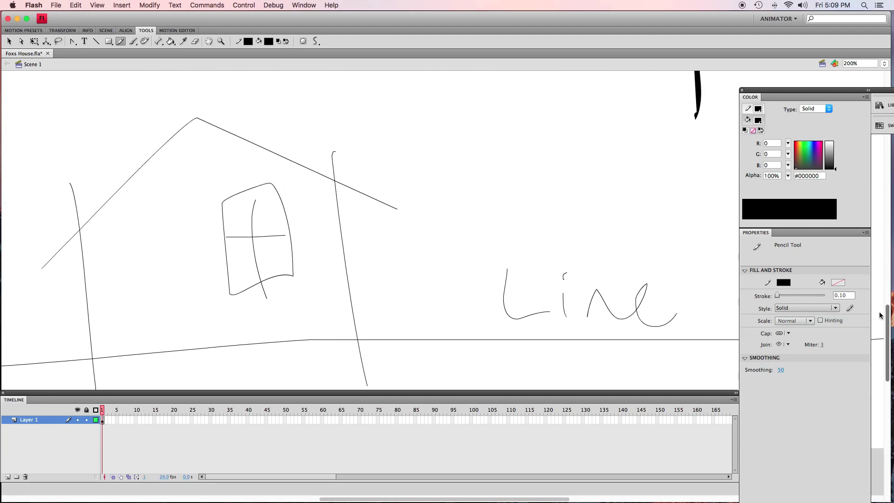
left_click(882, 63)
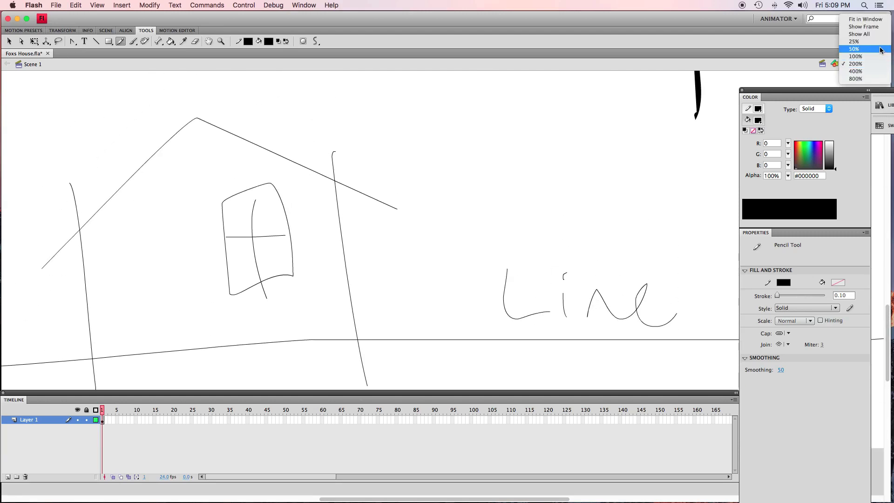
left_click(879, 48)
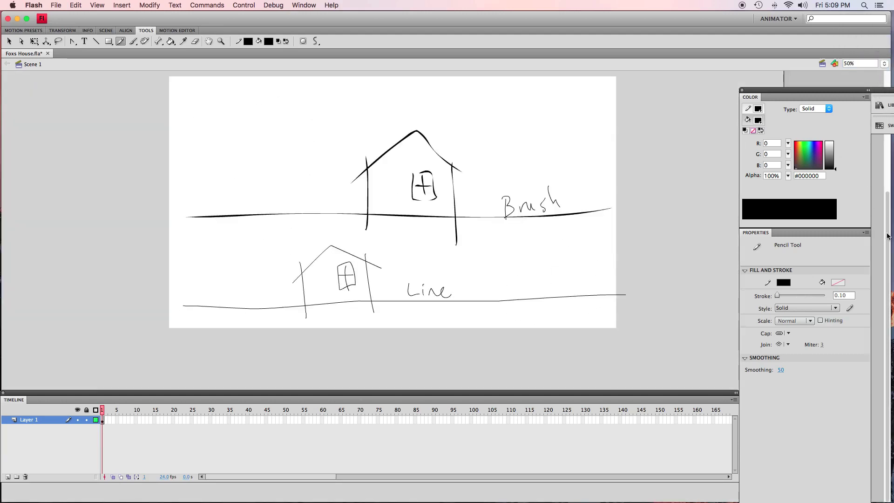
left_click_drag(887, 233, 887, 213)
Step: Select both house sketches with their labels and delete everything from the stage
key("b")
mouse_move(598, 178)
left_mouse_down()
mouse_move(691, 133)
mouse_move(174, 363)
left_mouse_up()
key("super+z")
key("v")
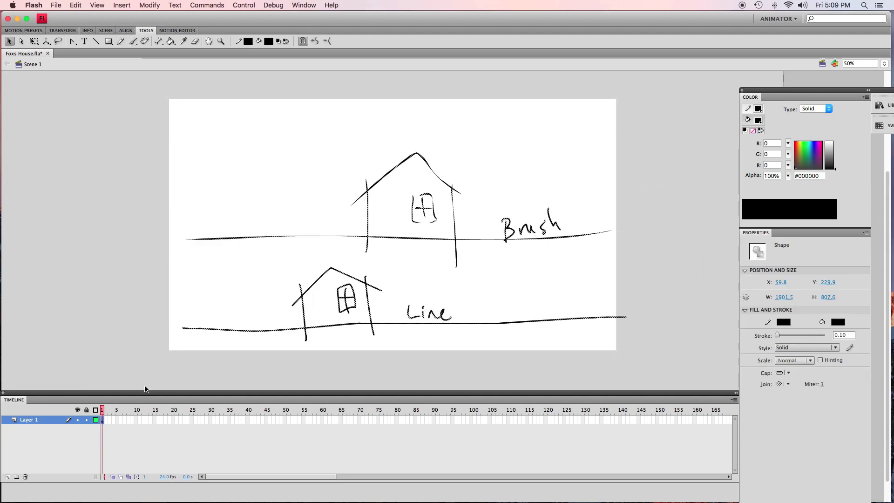
key("Delete")
Step: With the Pencil tool, draw a gently curved ground line across the stage and a house outline with a pitched roof on its right half
key("y")
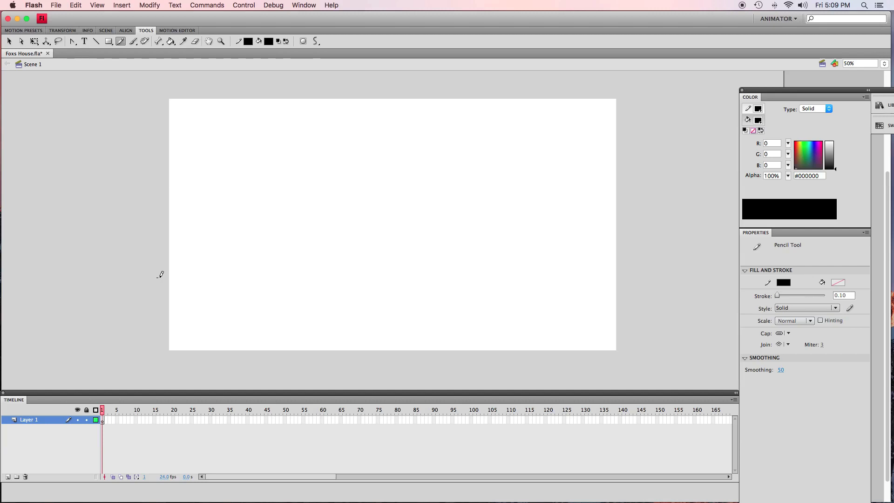
mouse_move(157, 278)
left_mouse_down()
mouse_move(210, 268)
mouse_move(439, 265)
mouse_move(646, 284)
left_mouse_up()
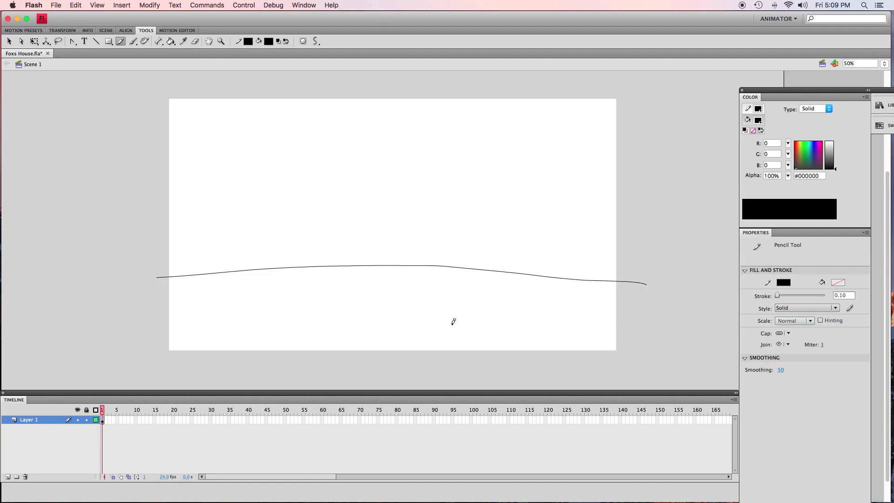
mouse_move(452, 290)
left_mouse_down()
mouse_move(450, 213)
mouse_move(470, 200)
mouse_move(547, 194)
mouse_move(581, 220)
left_mouse_up()
key("super+z")
key("super+z")
mouse_move(443, 224)
left_mouse_down()
mouse_move(493, 193)
mouse_move(515, 193)
mouse_move(560, 223)
mouse_move(560, 293)
left_mouse_up()
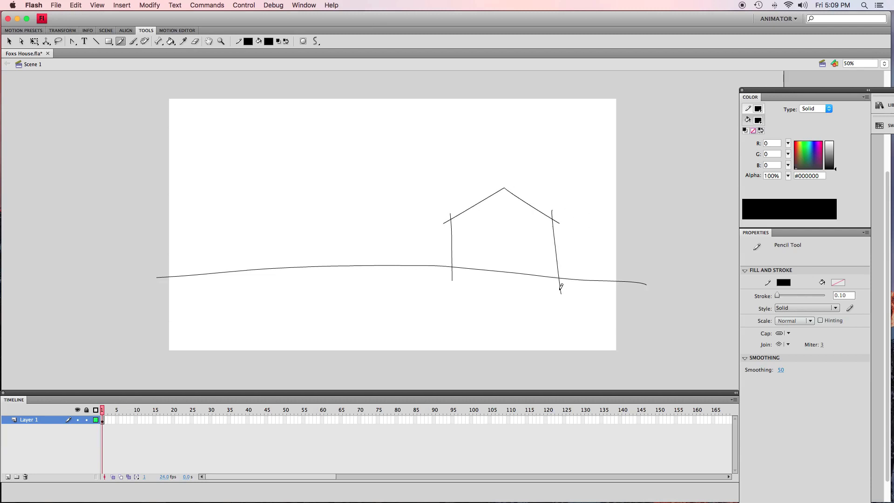
Step: Delete the excess wall lines that stick out above the house's roof
key("v")
left_click(553, 213)
key("Delete")
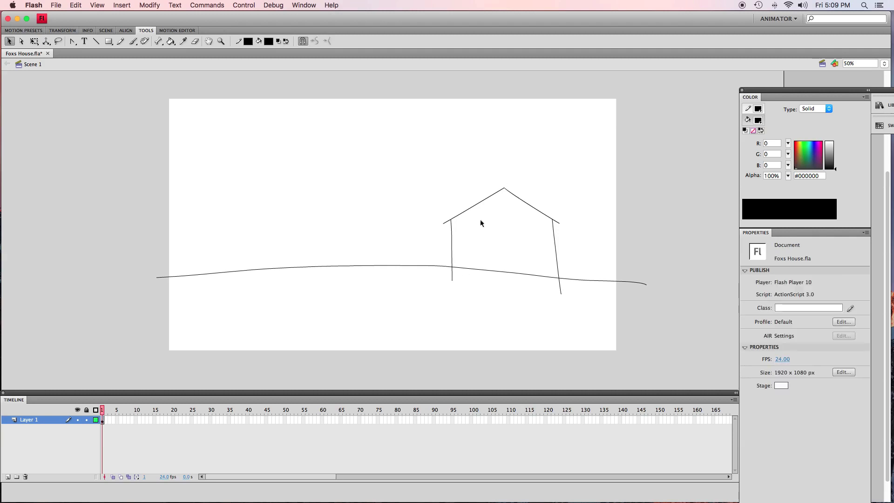
Step: Undo the line trimming and the right wall, and redraw that wall as a straighter vertical line crossing the ground
key("super+z")
key("super+z")
key("super+z")
key("super+z")
key("super+shift+z")
key("y")
left_click_drag(554, 214, 555, 291)
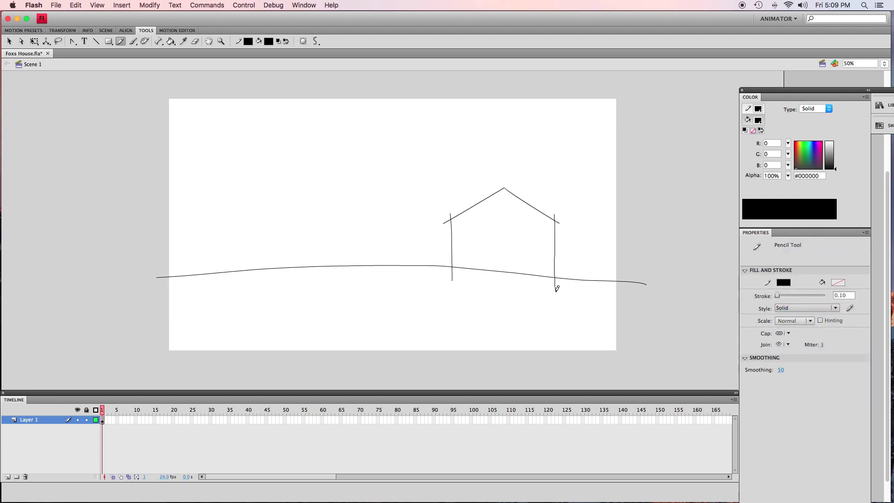
Step: Delete the two short wall ends that stick out above the roof slopes
key("v")
left_click(553, 217)
left_click(450, 218, "shift")
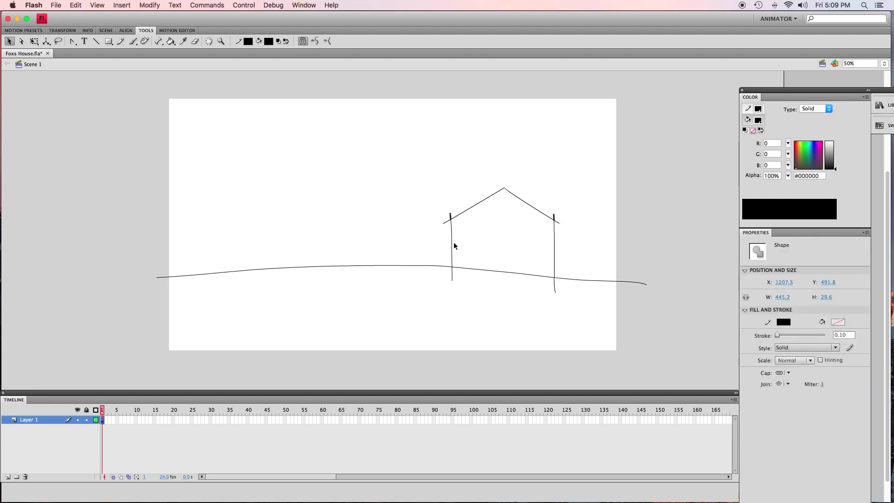
key("Delete")
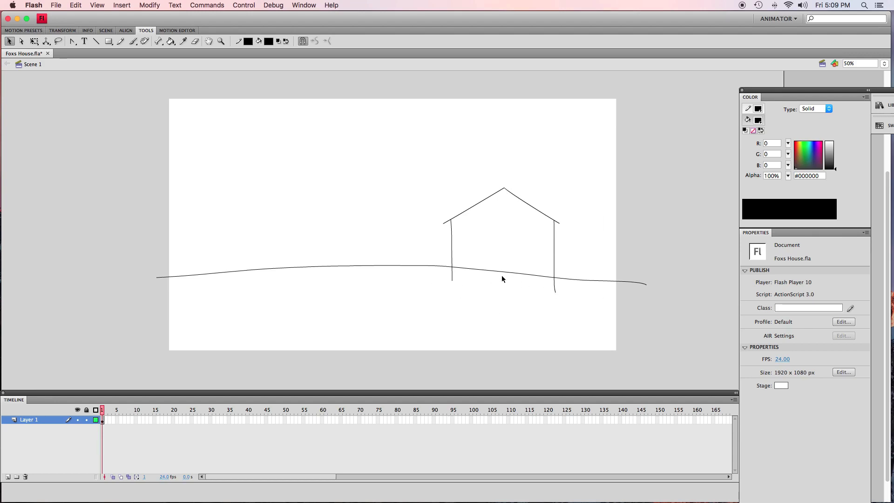
Step: Close the house's base with a straight line between the walls, then delete the overshooting ends and the ground line inside the house
key("b")
left_click_drag(454, 282, 561, 286)
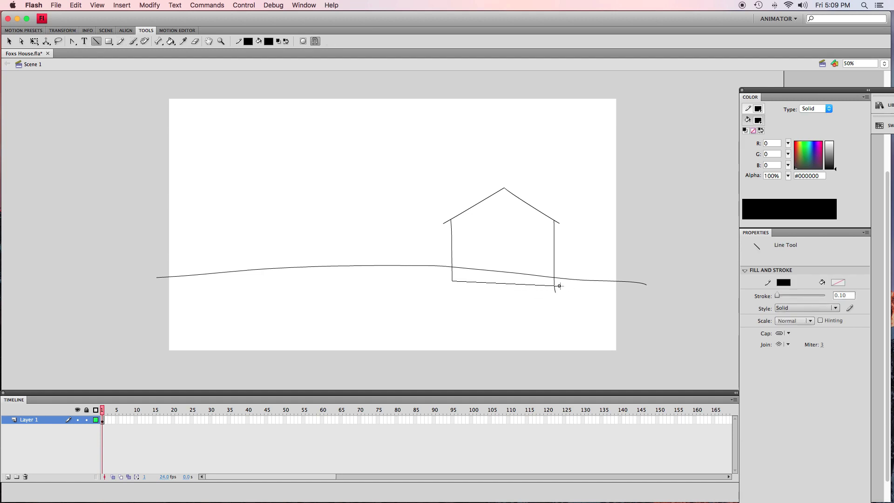
key("v")
left_click(558, 285)
left_click(555, 290, "shift")
key("Delete")
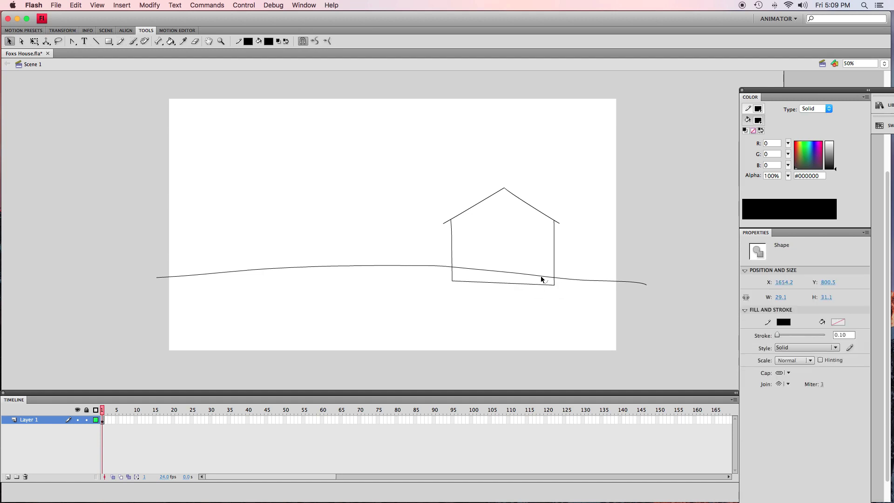
left_click(540, 276)
key("Delete")
Step: With the Pencil tool, draw a tall door rising from the base in the left half of the house, and trim its ends below the base
key("u")
key("y")
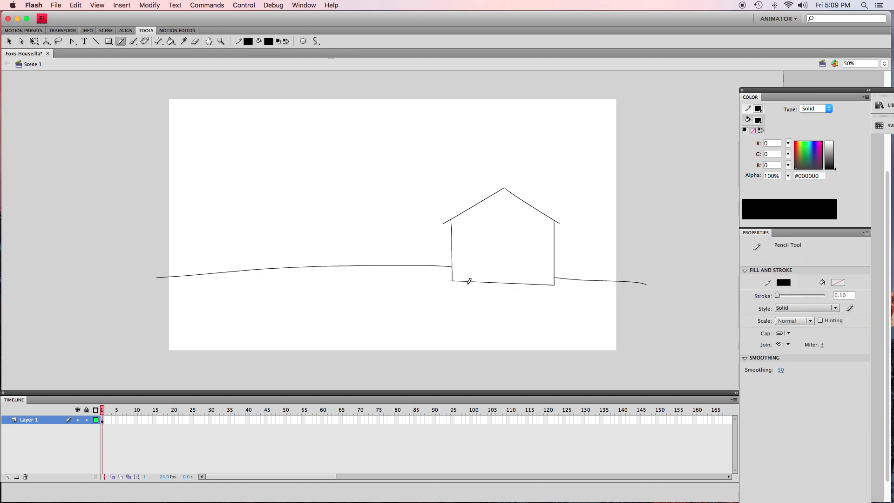
mouse_move(468, 281)
left_mouse_down()
mouse_move(467, 239)
mouse_move(494, 240)
mouse_move(495, 285)
left_mouse_up()
key("v")
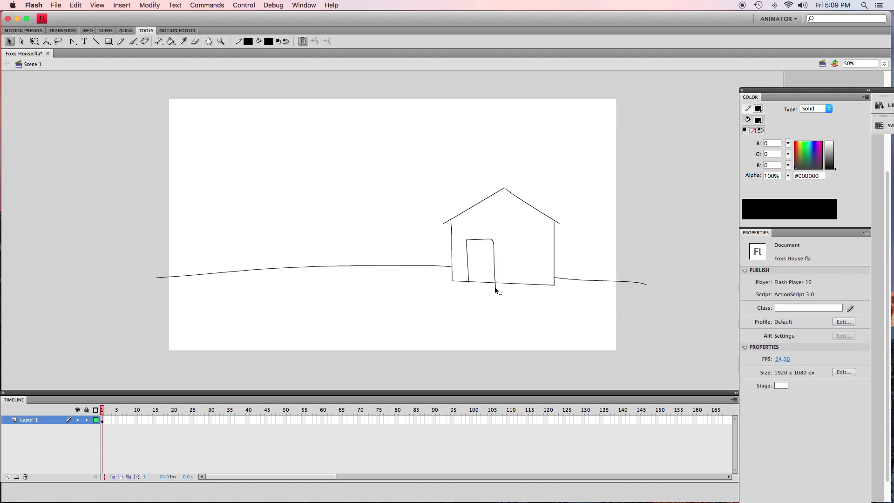
left_click(495, 286)
key("Delete")
left_click(469, 283)
key("Delete")
Step: Reshape the door's rounded upper-right corner into a squarer one
left_click(884, 64)
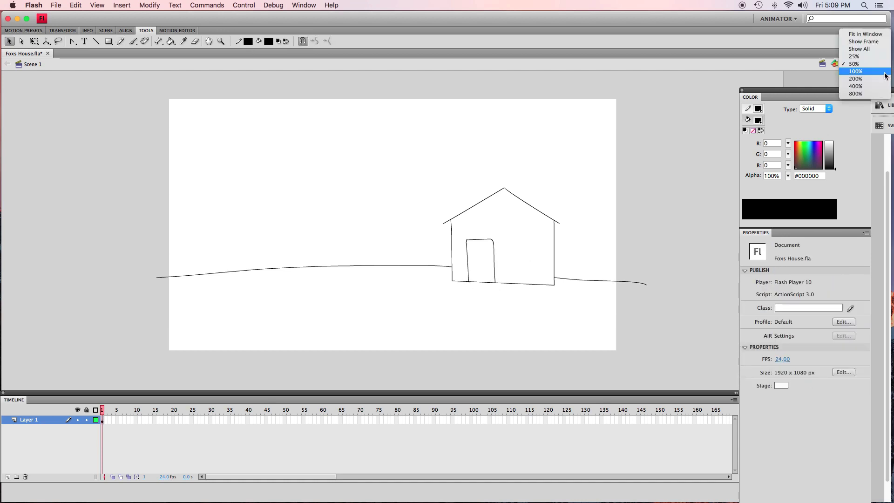
left_click(884, 72)
scroll(885, 261, "down", 3)
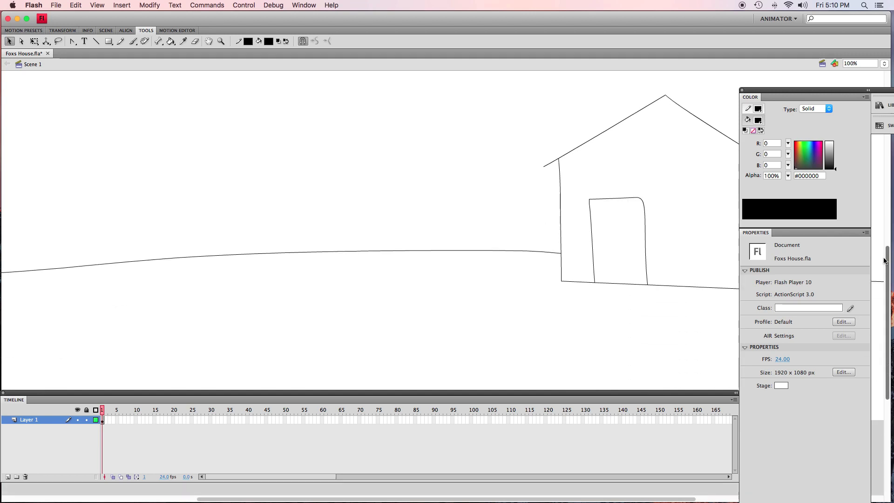
left_click_drag(449, 500, 598, 470)
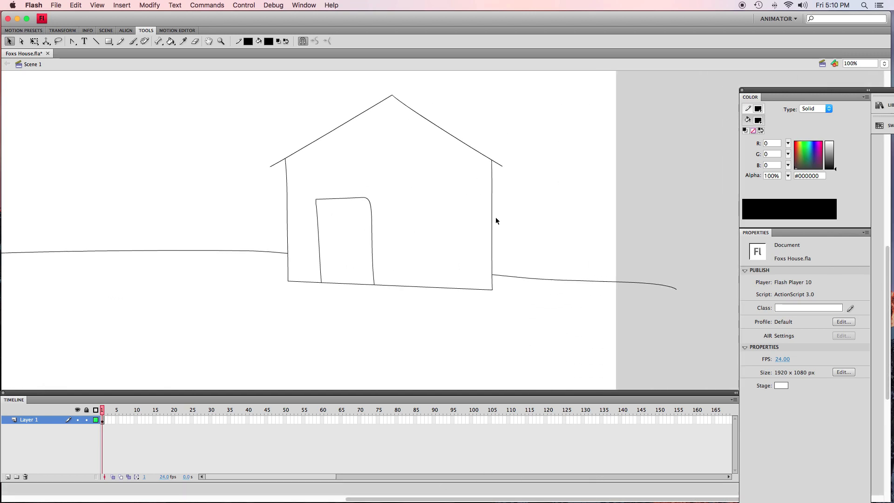
key("y")
key("v")
mouse_move(370, 202)
left_mouse_down()
mouse_move(414, 240)
mouse_move(472, 254)
left_mouse_up()
Step: Draw a slightly tapered four-sided window to the right of the door and delete its overshooting corner lines
key("y")
mouse_move(416, 203)
left_mouse_down()
mouse_move(418, 241)
mouse_move(474, 240)
mouse_move(479, 197)
mouse_move(413, 199)
left_mouse_up()
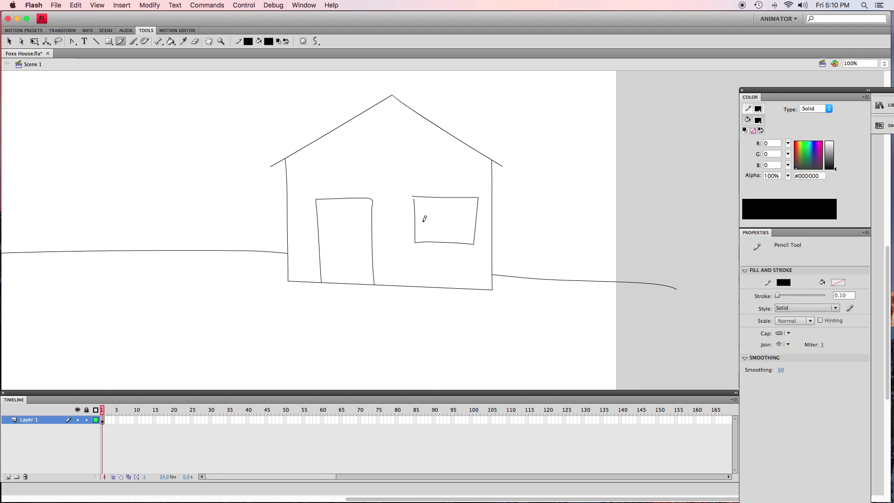
key("v")
left_click(413, 198)
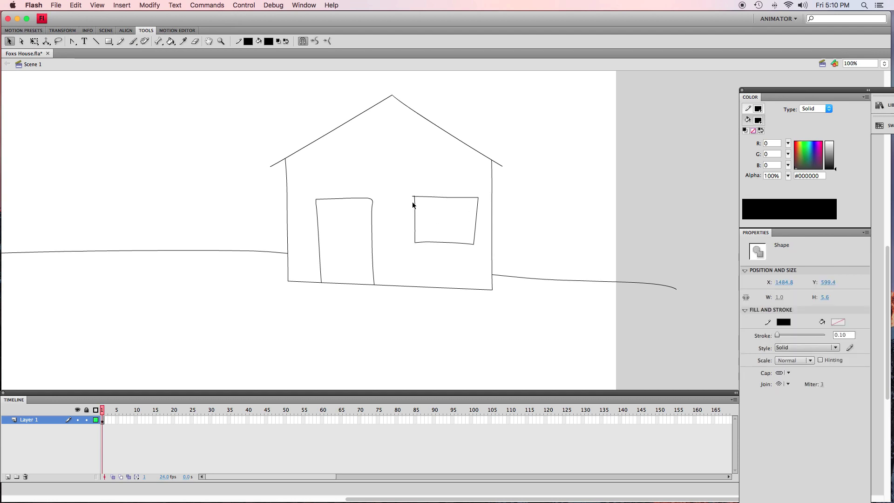
key("Delete")
left_click(412, 198)
key("Delete")
Step: Draw an inner frame inside the window with pencil lines parallel to its outline, undoing and redrawing the uneven strokes
key("y")
left_click_drag(423, 201, 423, 236)
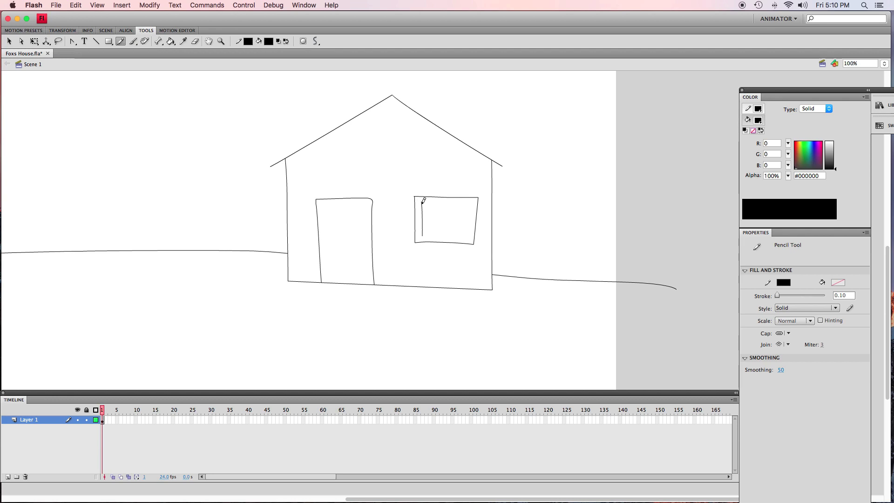
left_click_drag(423, 202, 476, 204)
key("super+z")
left_click_drag(421, 203, 476, 204)
key("super+z")
key("super+z")
mouse_move(421, 202)
left_mouse_down()
mouse_move(476, 205)
mouse_move(471, 237)
mouse_move(463, 234)
mouse_move(473, 238)
mouse_move(439, 234)
mouse_move(476, 238)
mouse_move(422, 235)
mouse_move(474, 237)
left_mouse_up()
key("super+z")
key("super+z")
Step: Delete the line ends that overshoot the corners of the window's inner frame
key("v")
left_click(473, 238)
key("Delete")
left_click(475, 206)
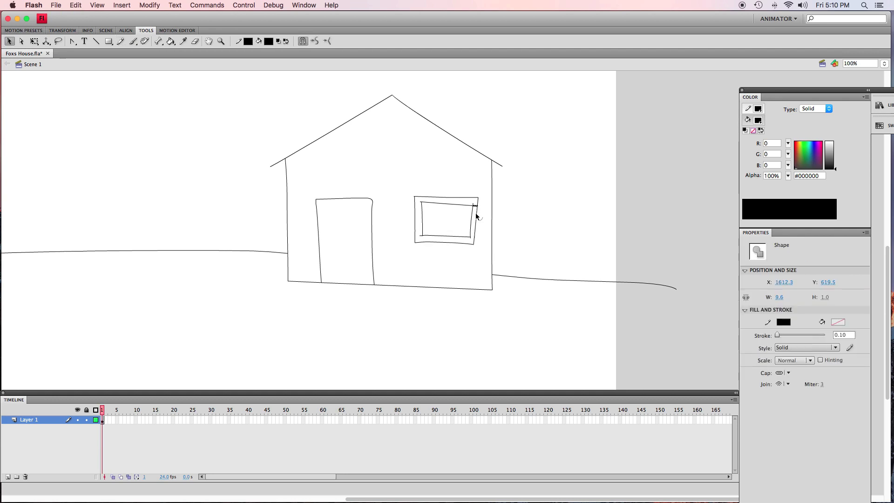
key("Delete")
left_click(470, 238)
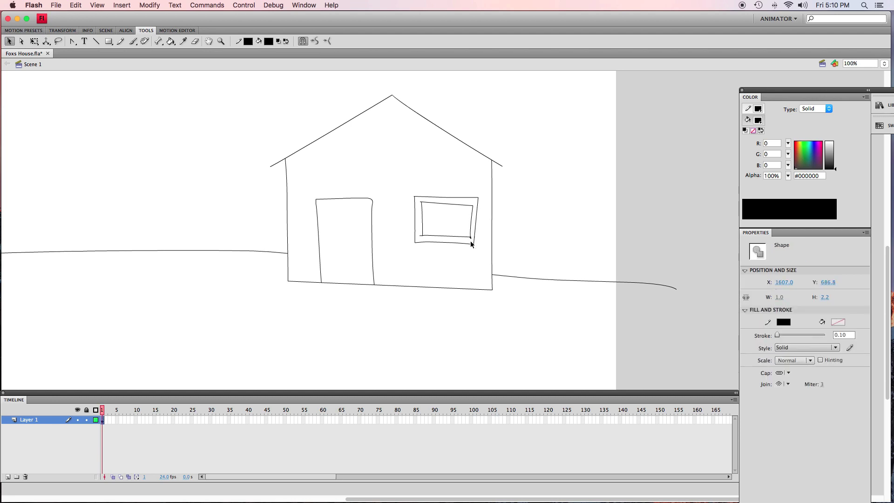
key("Delete")
left_click(422, 237)
key("Delete")
left_click(420, 236)
key("Delete")
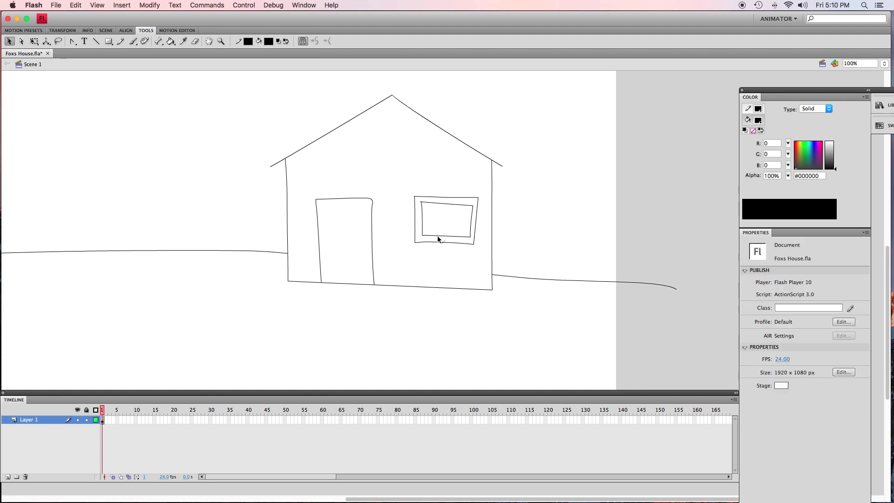
Step: Draw two close, slightly slanted lines across the middle of the window as a crossbar, undoing the uneven attempts
key("u")
key("y")
left_click_drag(422, 215, 484, 219)
key("super+z")
key("super+z")
left_click_drag(425, 217, 479, 219)
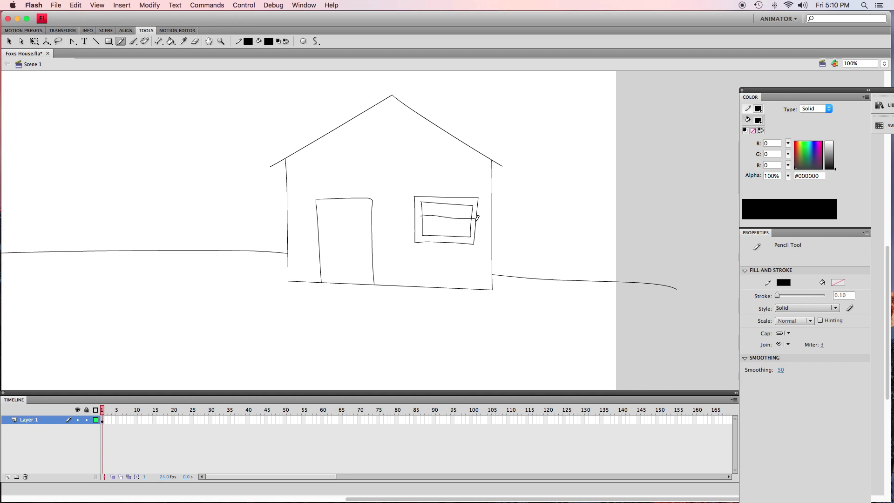
key("super+z")
left_click_drag(418, 218, 479, 218)
left_click_drag(422, 222, 478, 225)
key("super+z")
key("super+z")
left_click_drag(419, 219, 479, 224)
left_click_drag(421, 221, 476, 227)
key("super+z")
Step: Delete the crossbar line ends that extend beyond the window's inner frame
key("v")
left_click(476, 226)
left_click(478, 228)
left_click(473, 226, "shift")
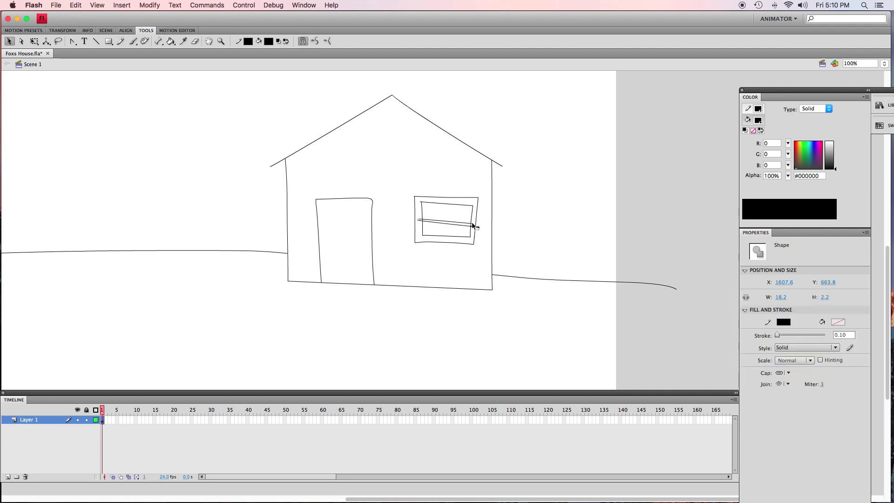
left_click(472, 224, "shift")
left_click(473, 225, "shift")
left_click(473, 223, "shift")
left_click(420, 219, "shift")
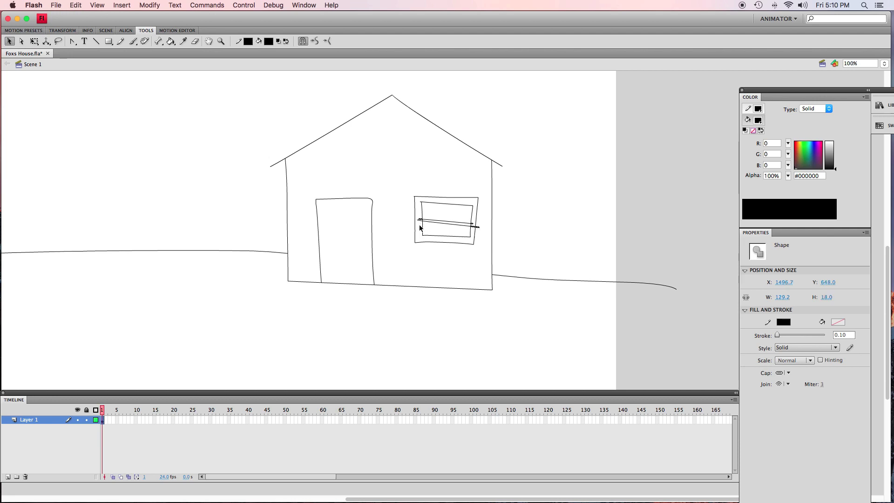
key("Delete")
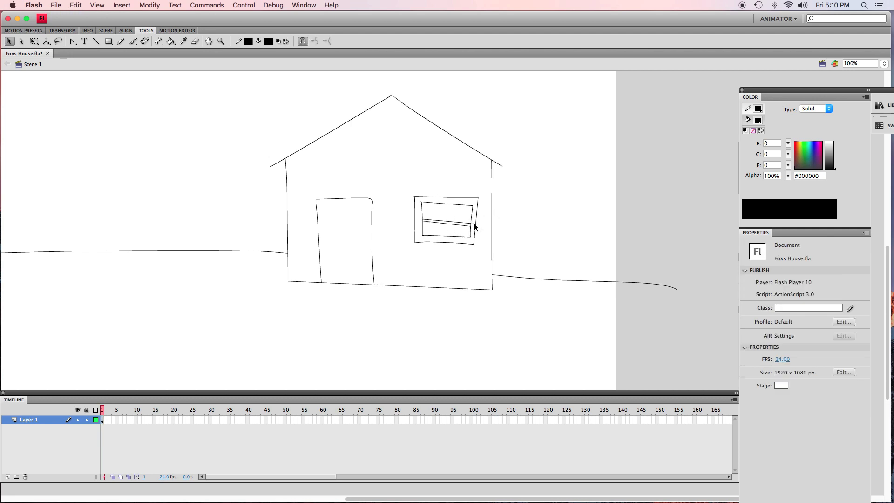
Step: Draw a narrow vertical bar in the window's upper half and delete its ends beyond the frame and crossbar
key("y")
mouse_move(444, 200)
left_mouse_down()
mouse_move(449, 221)
mouse_move(449, 201)
left_mouse_up()
key("v")
left_click(445, 202)
key("Delete")
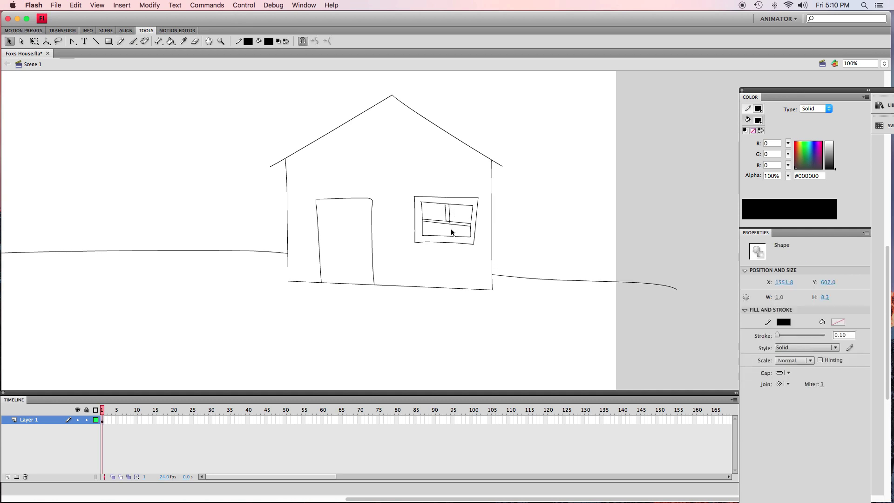
double_click(448, 225)
left_click(453, 220)
left_click(449, 225)
key("Delete")
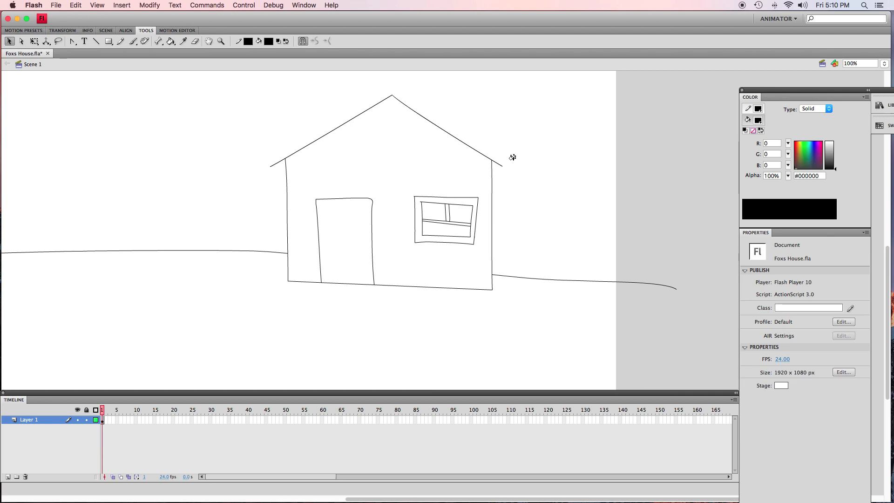
Step: Draw a round doorknob over a small plate with a keyhole on the door's right side, deleting the plate line inside the knob
key("y")
mouse_move(356, 239)
left_mouse_down()
mouse_move(358, 254)
mouse_move(356, 240)
left_mouse_up()
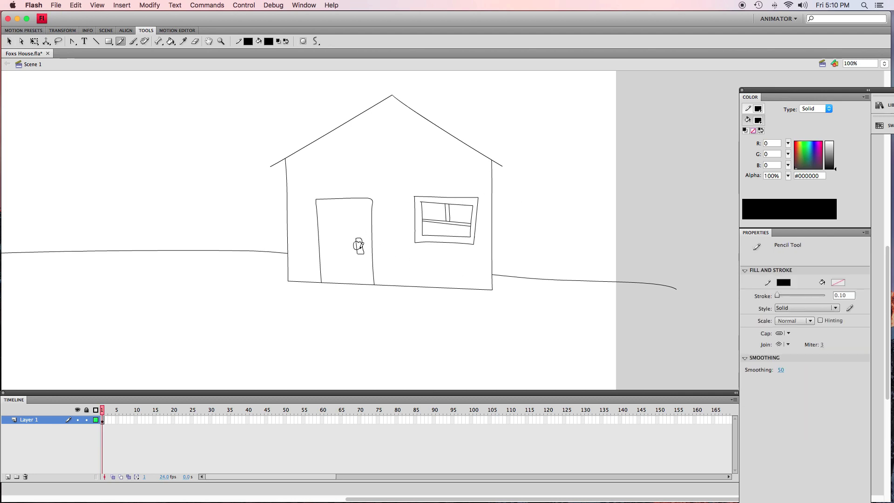
key("v")
left_click(357, 245)
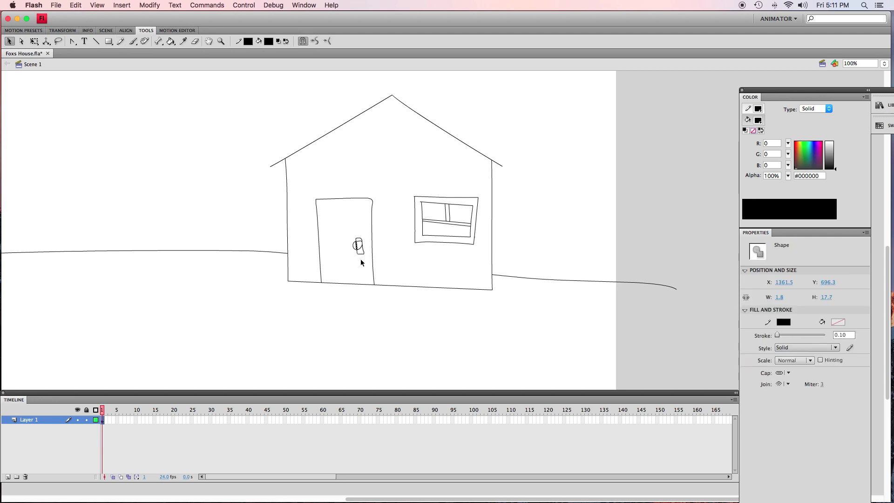
key("Delete")
key("u")
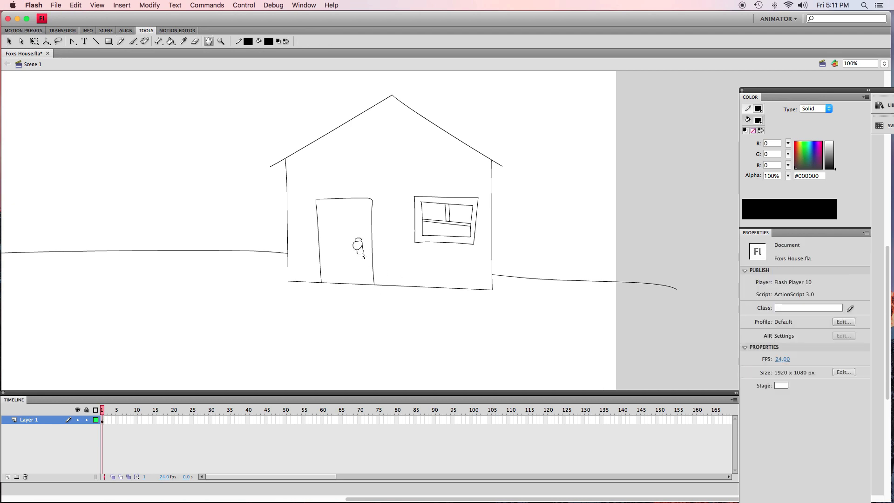
key("g")
key("y")
left_click_drag(360, 249, 361, 252)
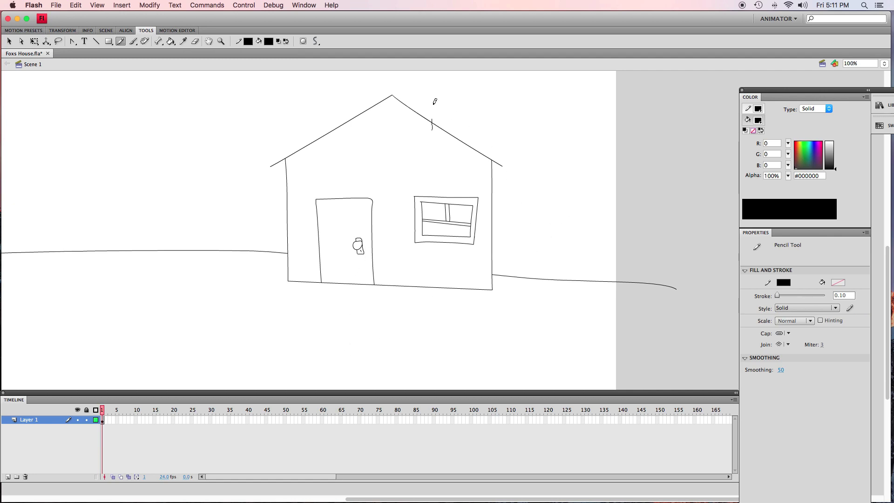
Step: Draw a chimney on the roof's right slope and delete its side lines below the roof line
mouse_move(435, 101)
left_mouse_down()
mouse_move(459, 97)
mouse_move(468, 150)
mouse_move(463, 108)
mouse_move(436, 103)
mouse_move(432, 138)
mouse_move(438, 108)
mouse_move(460, 104)
mouse_move(469, 151)
mouse_move(438, 99)
mouse_move(465, 103)
mouse_move(466, 159)
left_mouse_up()
key("super+z")
key("super+z")
key("v")
key("b")
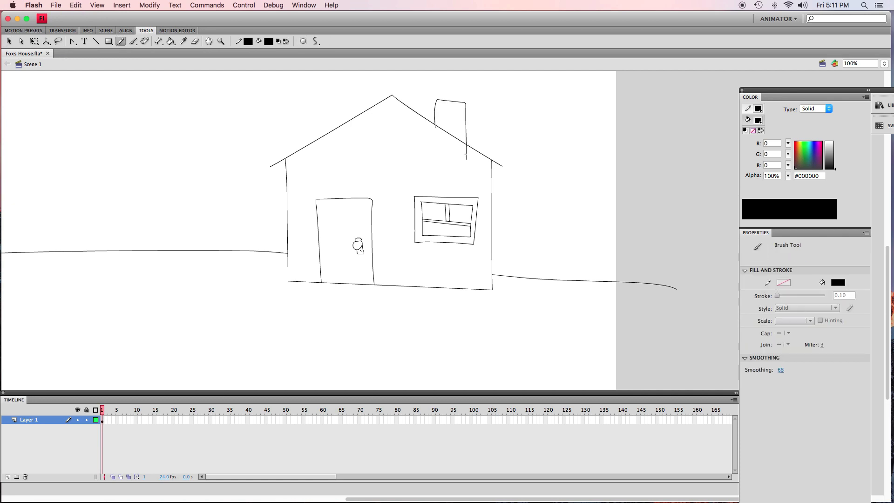
key("v")
left_click(467, 154)
left_click(434, 126, "shift")
key("Delete")
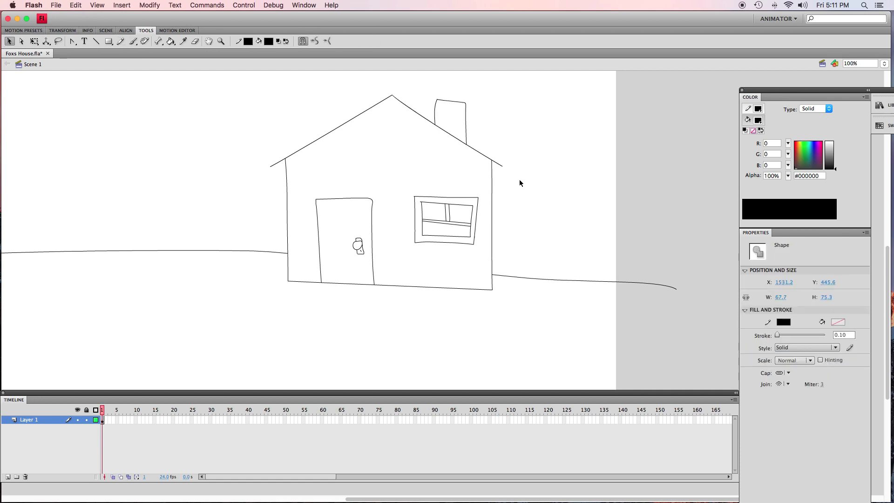
Step: Save the document and show the stage at 50%
key("super+s")
left_click(884, 64)
left_click(861, 54)
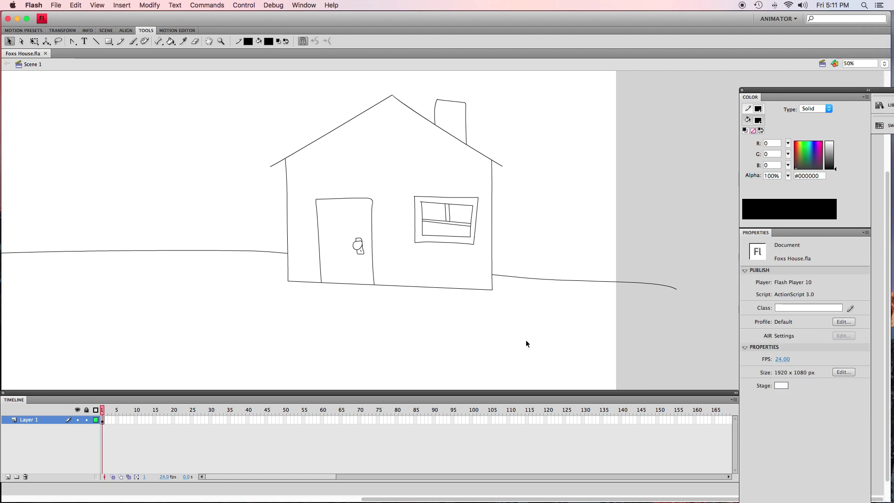
Step: Draw two wavy path edges from the door's lower corners down past the stage's bottom edge, widening toward the foreground
key("y")
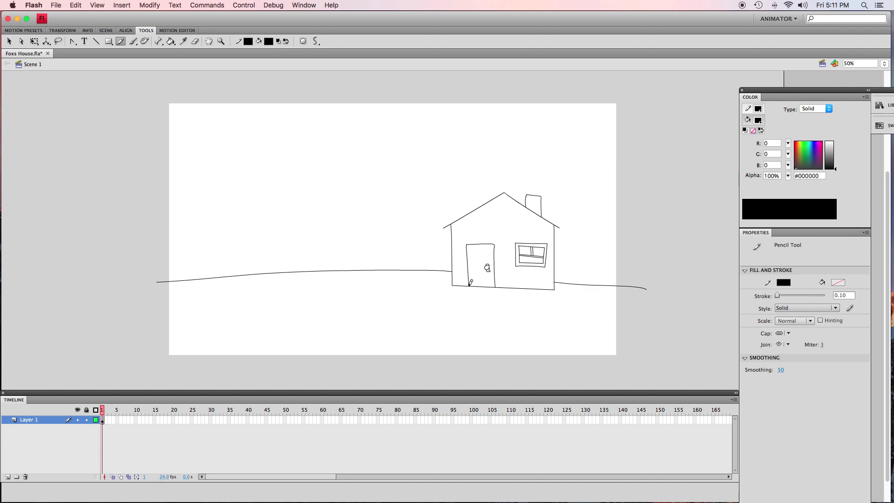
mouse_move(471, 298)
left_mouse_down()
mouse_move(429, 340)
mouse_move(363, 356)
left_mouse_up()
left_click_drag(495, 286, 473, 366)
key("super+z")
left_click_drag(495, 312, 505, 372)
Step: Draw a continuous line of rolling hills behind the house, running past both sides of the stage
key("v")
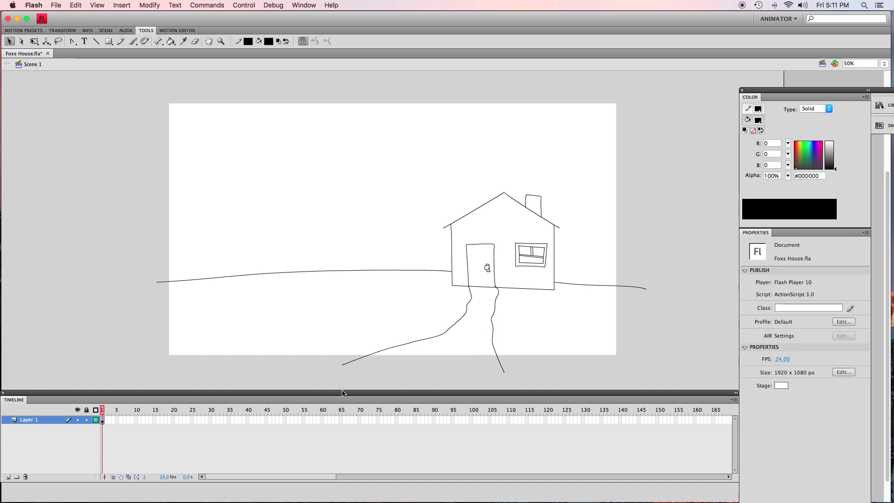
key("y")
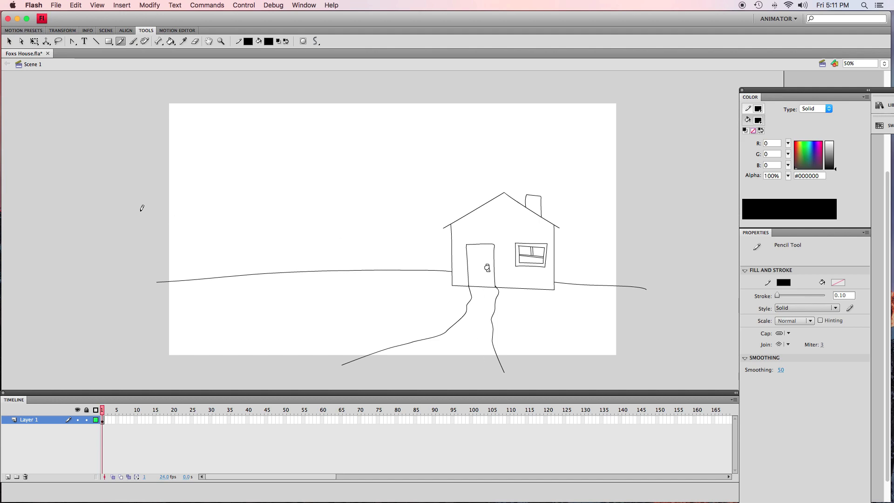
mouse_move(142, 208)
left_mouse_down()
mouse_move(210, 166)
mouse_move(308, 186)
mouse_move(356, 172)
mouse_move(409, 193)
mouse_move(503, 162)
mouse_move(638, 220)
left_mouse_up()
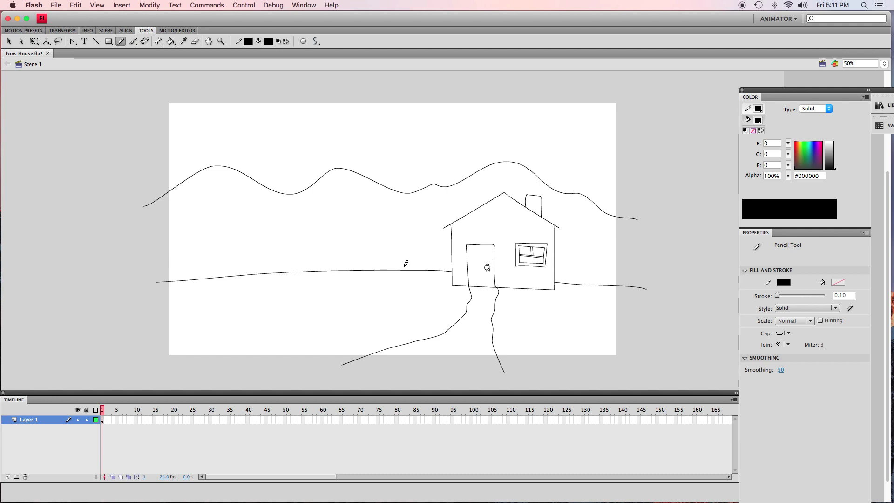
Step: Draw a round sun above the left hills and surround it with a pointed, star-shaped outline of rays
mouse_move(264, 124)
left_mouse_down()
mouse_move(265, 142)
mouse_move(279, 121)
mouse_move(260, 142)
mouse_move(274, 149)
mouse_move(275, 123)
mouse_move(263, 138)
mouse_move(275, 153)
mouse_move(285, 133)
mouse_move(260, 128)
left_mouse_up()
key("super+z")
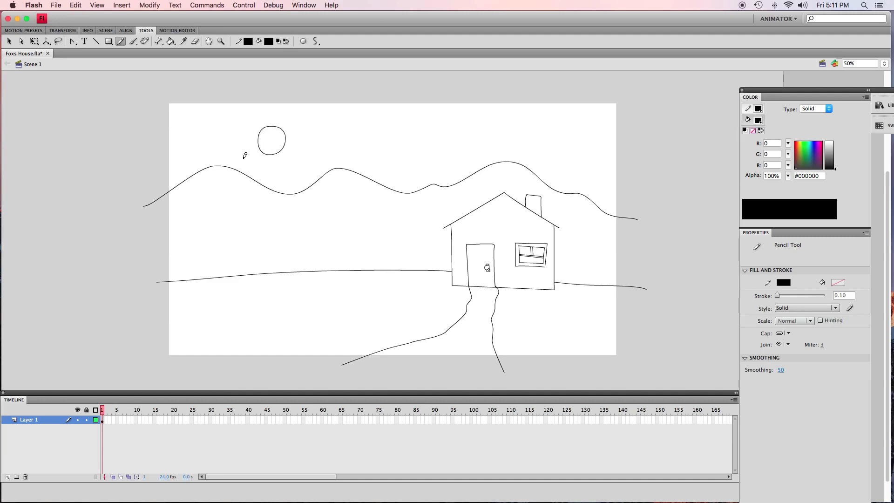
mouse_move(260, 176)
left_mouse_down()
mouse_move(307, 164)
mouse_move(301, 133)
mouse_move(321, 114)
mouse_move(290, 113)
mouse_move(274, 83)
mouse_move(262, 112)
mouse_move(229, 114)
mouse_move(245, 158)
mouse_move(281, 181)
mouse_move(301, 159)
left_mouse_up()
Step: Delete the overlapping line segments that cross the bases of the sun's lower rays
key("v")
left_click(295, 155)
key("Delete")
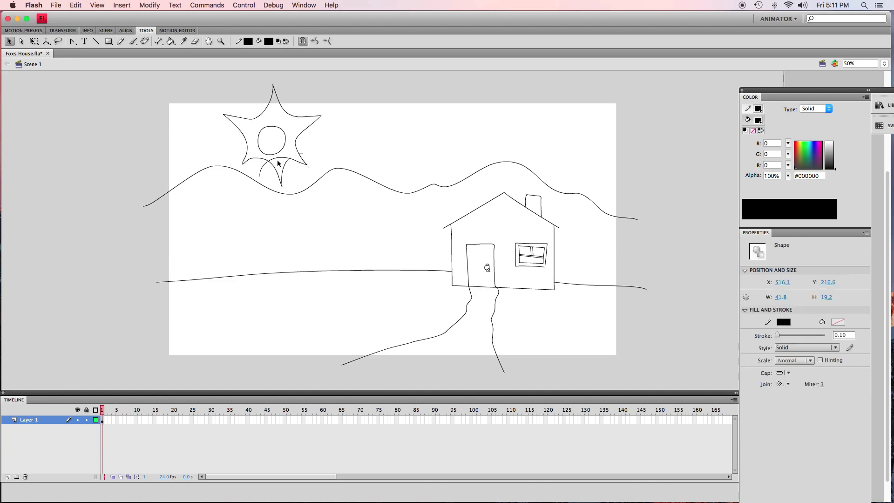
left_click(284, 158)
key("Delete")
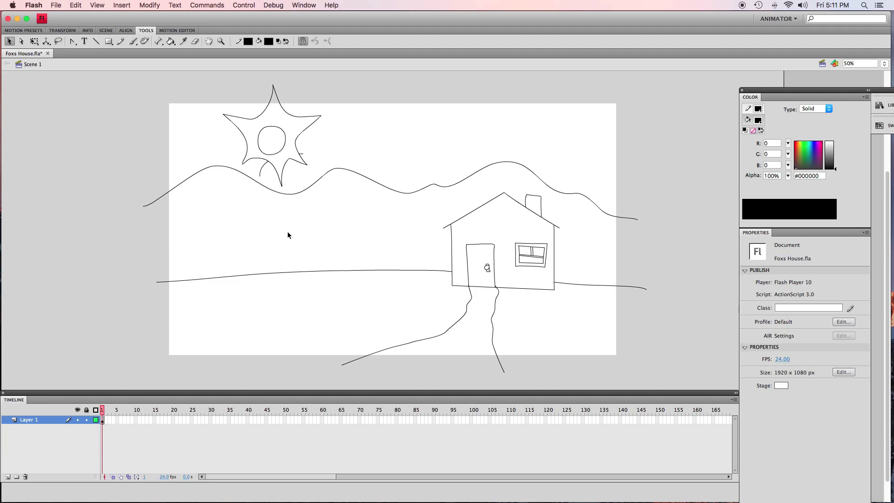
Step: Draw straight boundary lines just outside the stage along its right, upper and left edges with the Pencil tool
key("y")
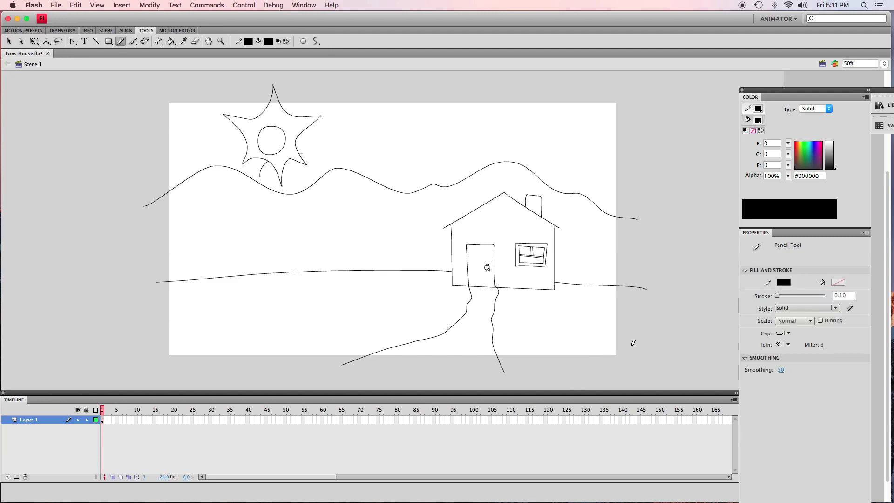
mouse_move(629, 338)
left_mouse_down()
mouse_move(629, 369)
mouse_move(650, 84)
left_mouse_up()
key("v")
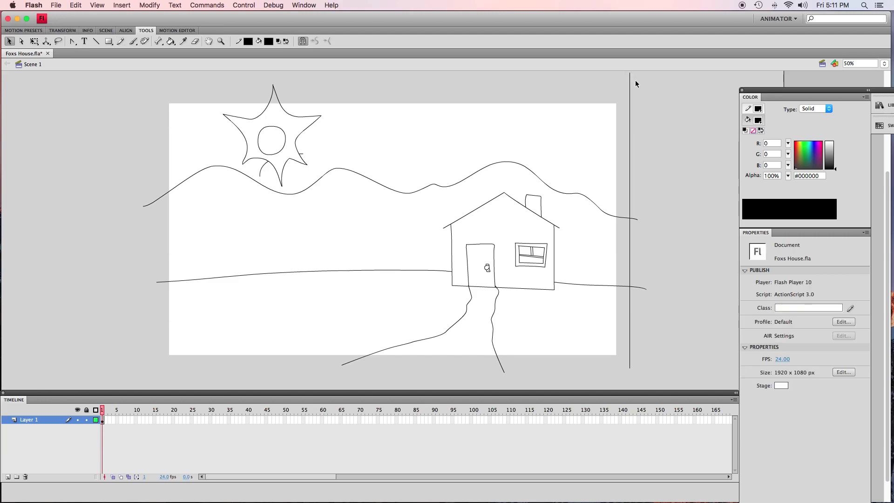
key("u")
key("t")
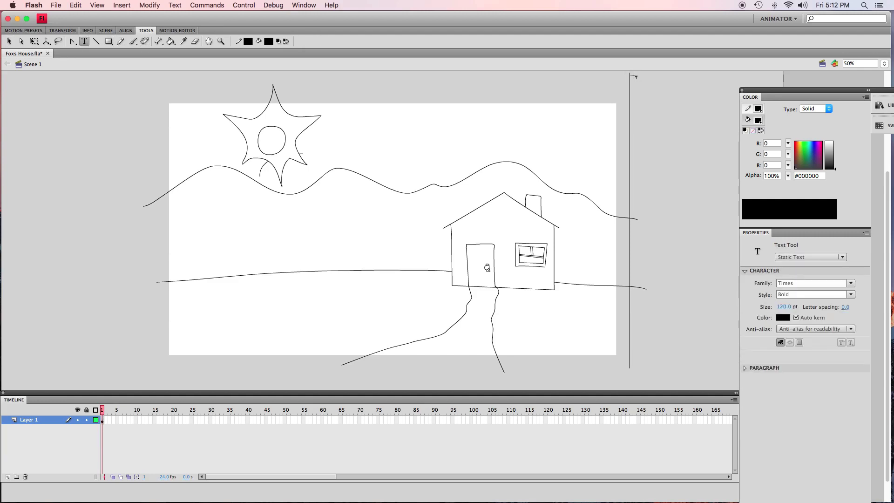
key("y")
mouse_move(631, 74)
left_mouse_down()
mouse_move(374, 107)
mouse_move(169, 75)
left_mouse_up()
mouse_move(163, 107)
left_mouse_down()
mouse_move(142, 74)
mouse_move(142, 366)
left_mouse_up()
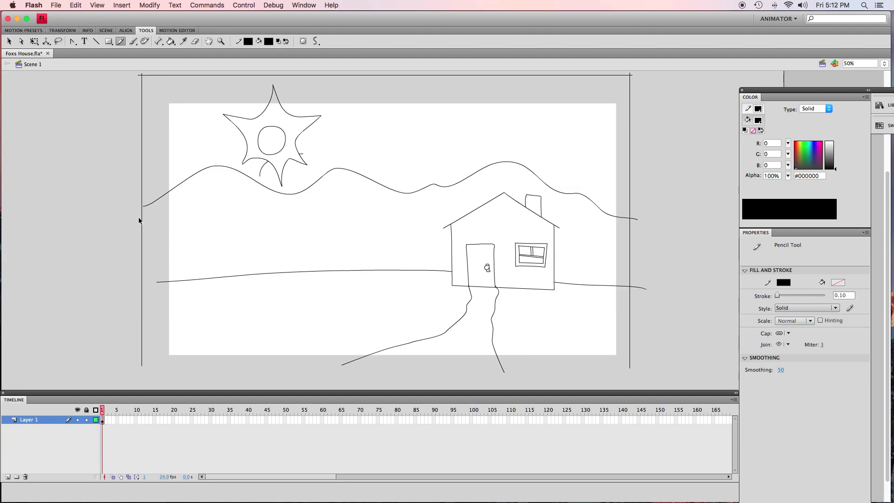
Step: Extend the left ends of the hill and ground lines past the left boundary, and draw a straight boundary line below the stage
key("v")
left_click_drag(157, 282, 126, 284)
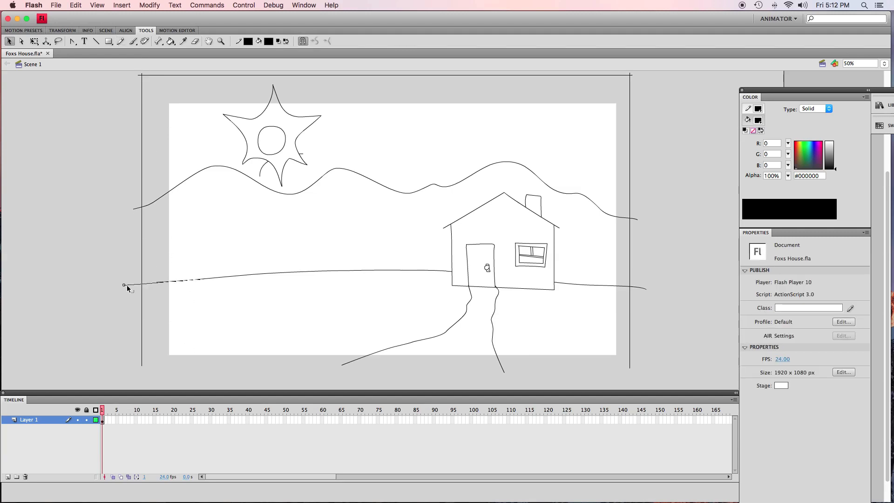
key("y")
mouse_move(633, 362)
left_mouse_down()
mouse_move(448, 392)
mouse_move(283, 396)
mouse_move(140, 382)
mouse_move(133, 362)
left_mouse_up()
key("v")
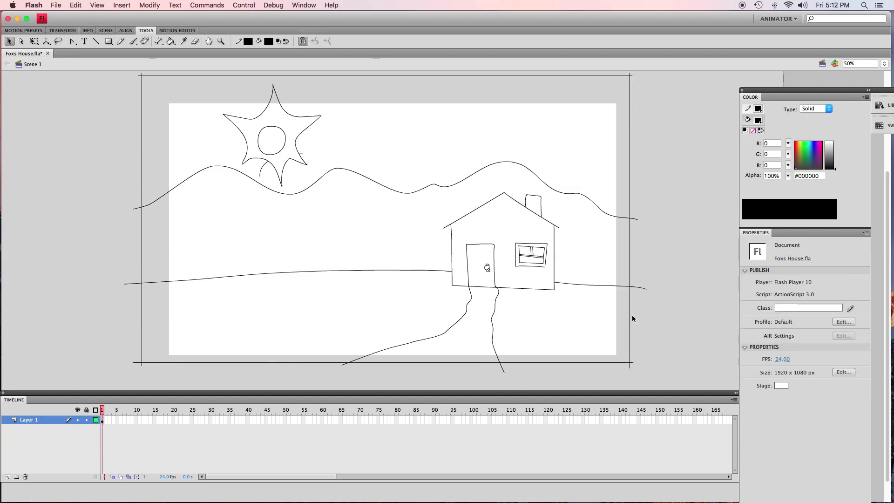
Step: Delete the two leftover stray strokes beside the sun's lower rays
left_click(262, 176)
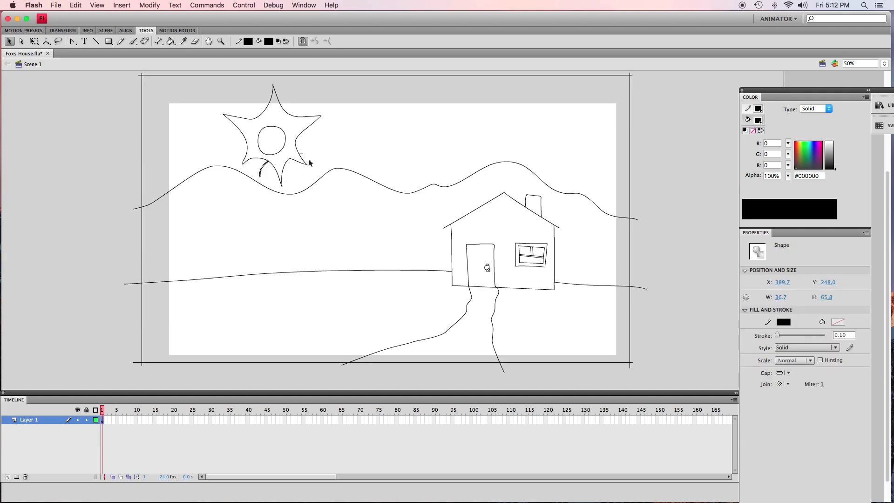
key("Delete")
left_click(301, 154)
key("Delete")
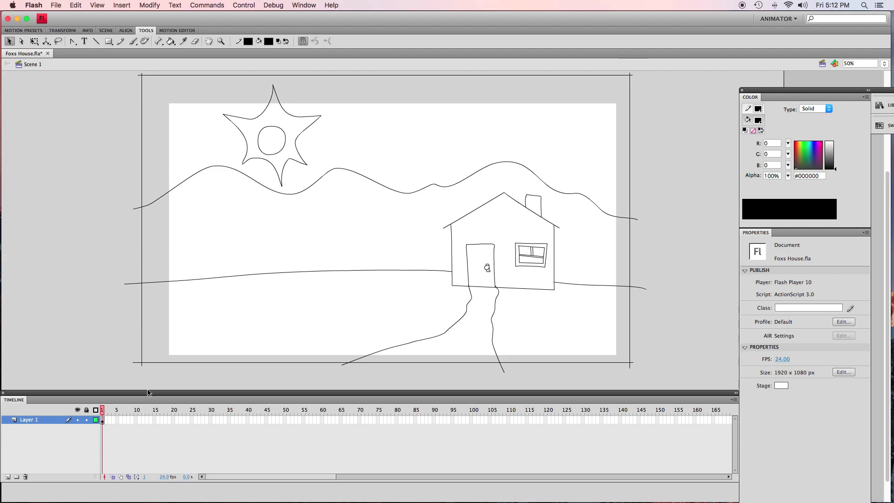
Step: Scale the entire drawing down to about 2168 x 1245 px and shift it slightly right over the stage
mouse_move(195, 350)
left_mouse_down()
mouse_move(730, 55)
mouse_move(700, 56)
left_mouse_up()
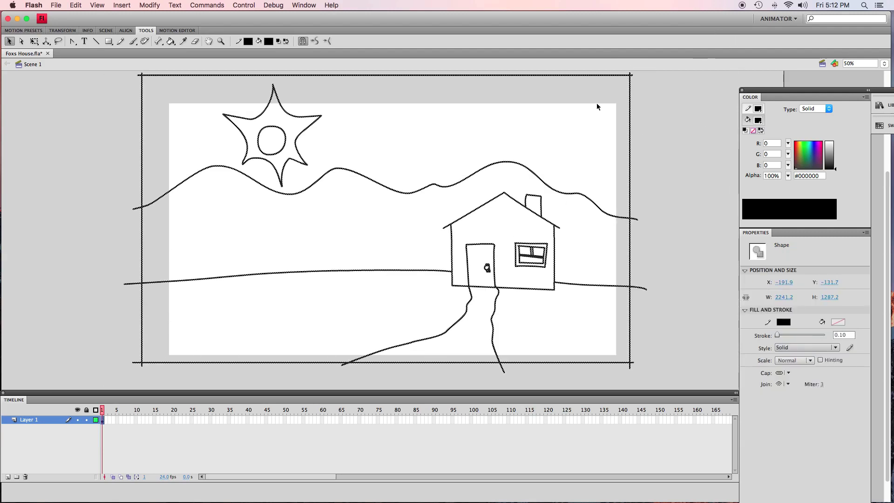
key("q")
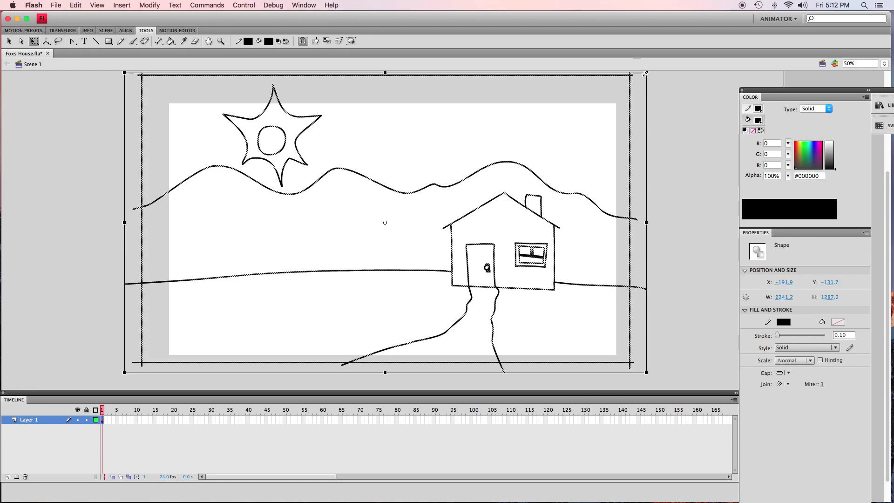
mouse_move(646, 73)
left_mouse_down()
mouse_move(504, 184)
mouse_move(694, 82)
mouse_move(638, 93)
left_mouse_up()
left_click_drag(570, 212, 583, 212)
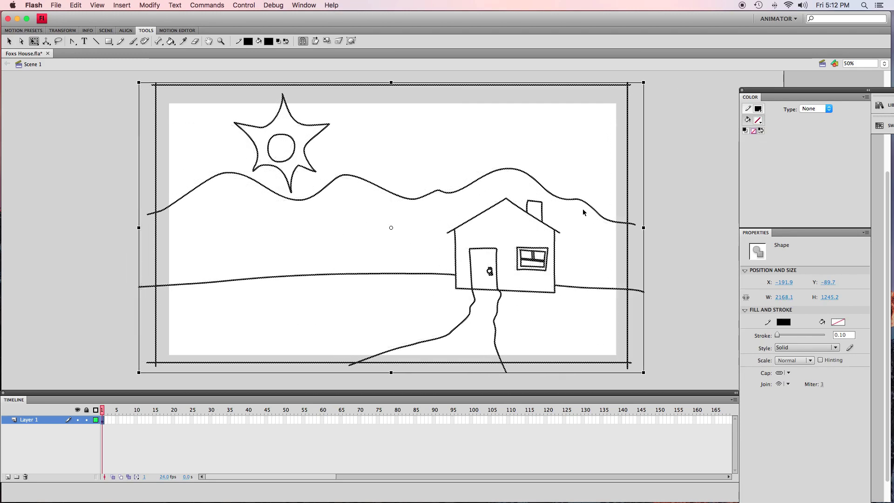
left_click(679, 179)
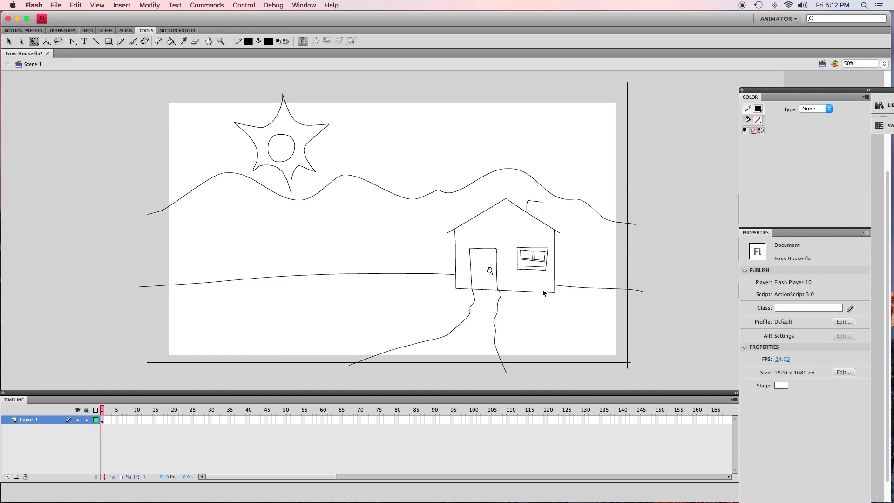
Step: Set the fill to a linear gradient running from dark green #387B37 to light green #76BD64
left_click(754, 123)
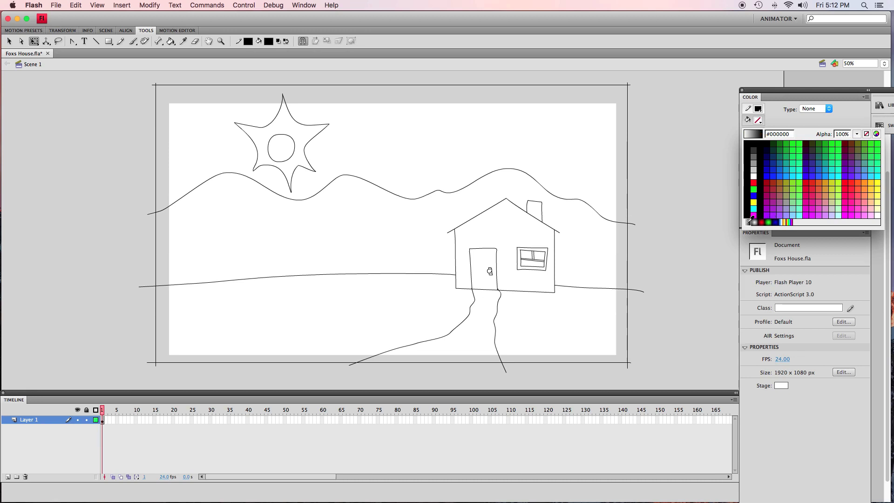
left_click(754, 222)
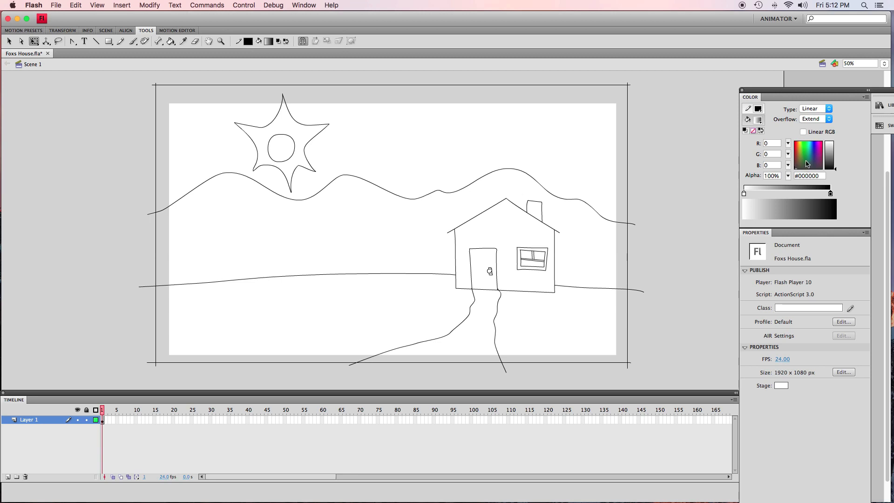
left_click(743, 193)
left_click(827, 157)
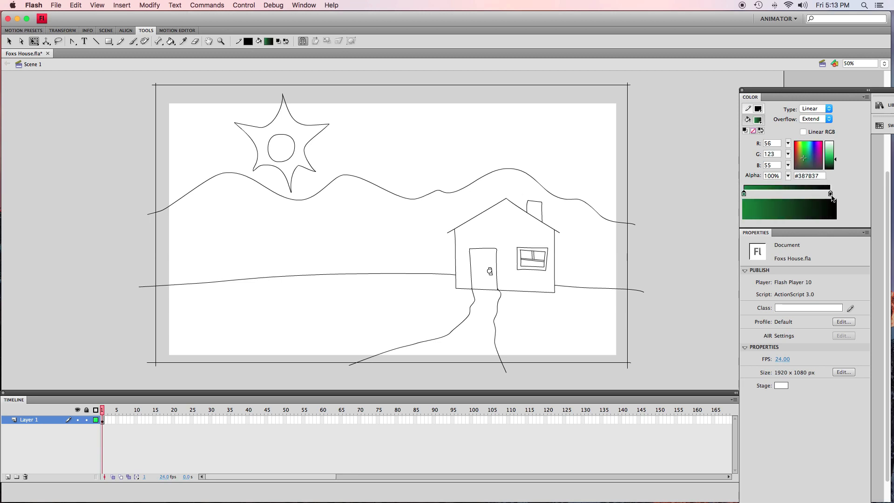
left_click(830, 193)
left_click_drag(829, 158, 829, 153)
Step: Draw a gradient-filled square about 192 px wide right of the stage, turned with light green on top, and stretch it to about 260 px tall
key("r")
left_click_drag(688, 298, 643, 343)
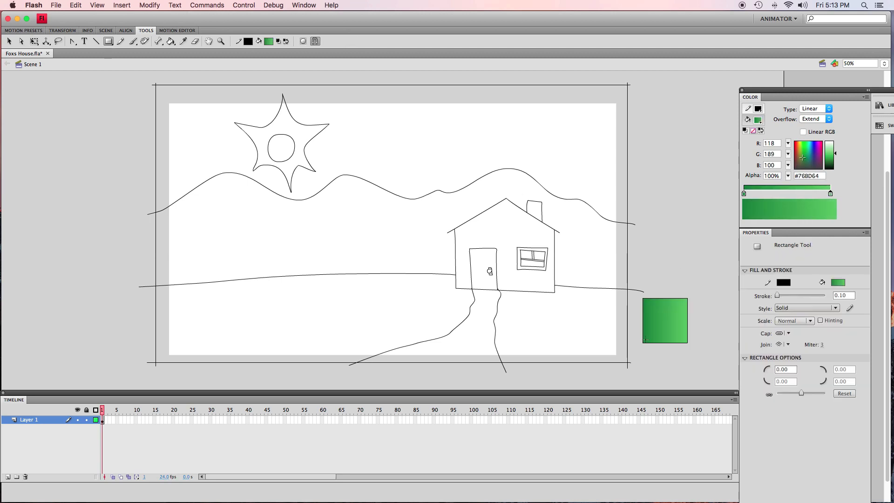
key("v")
left_click(666, 326)
key("q")
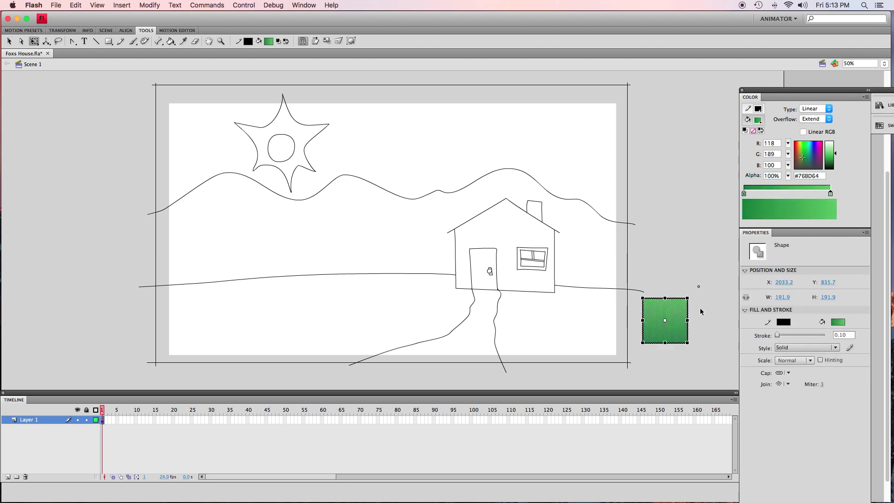
left_click_drag(664, 344, 665, 358)
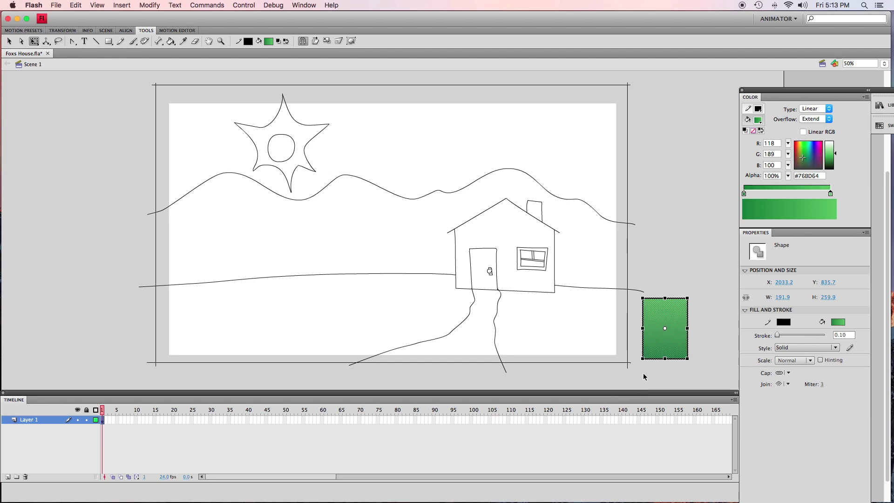
Step: Move the green gradient swatch further right of the stage, to about X 2127
key("i")
left_click(660, 337)
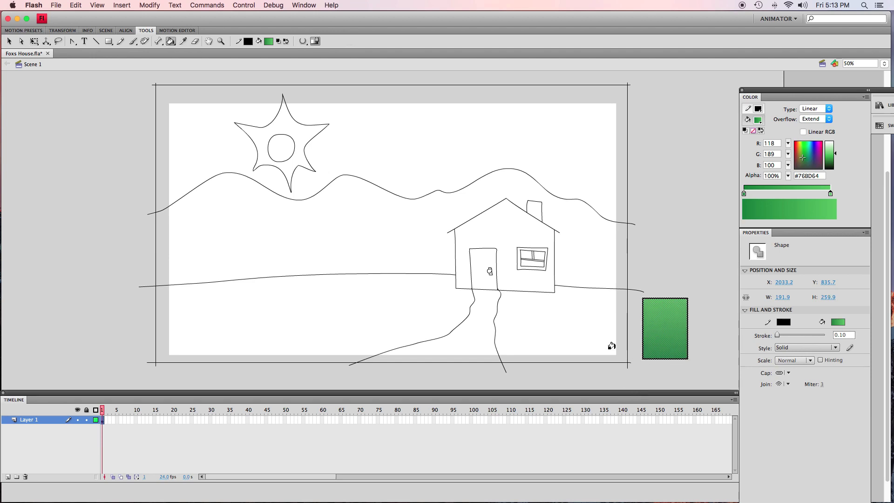
key("v")
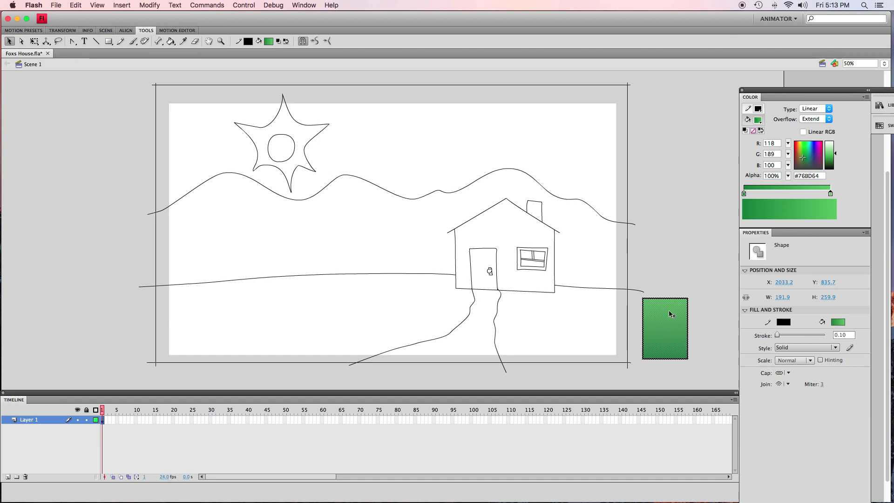
key("r")
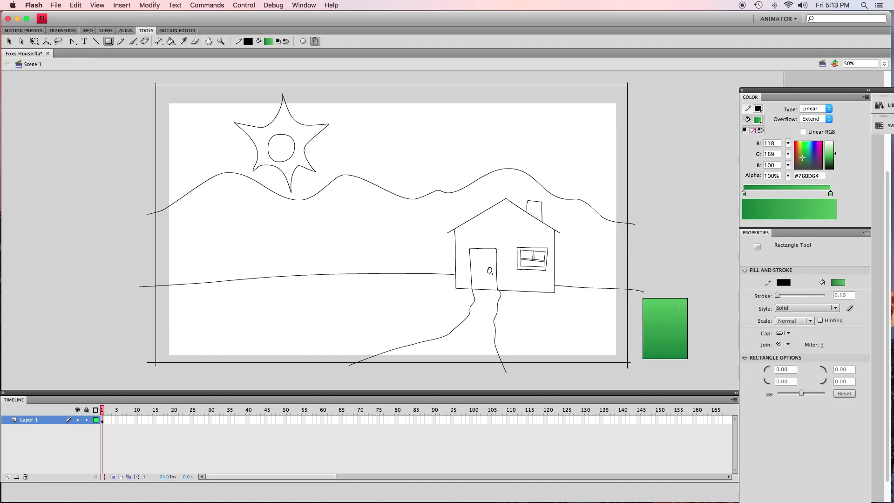
key("v")
double_click(669, 343)
left_click_drag(669, 343, 691, 343)
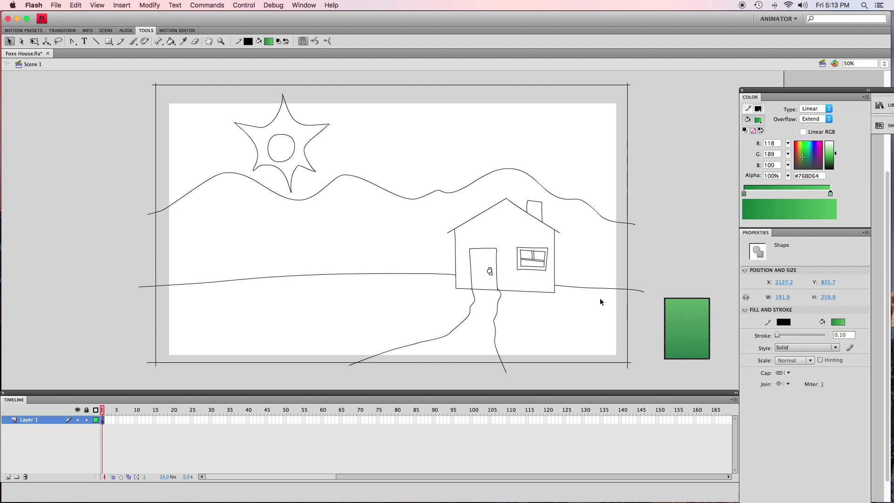
left_click(656, 343)
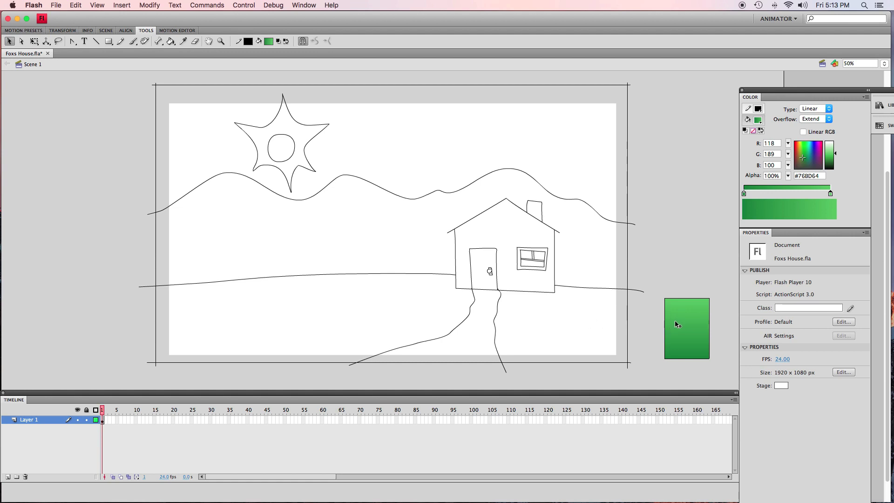
Step: Sample the swatch's vertical green gradient and fill the ground on both sides of the path with it
key("i")
left_click(686, 323)
left_click(584, 332)
key("v")
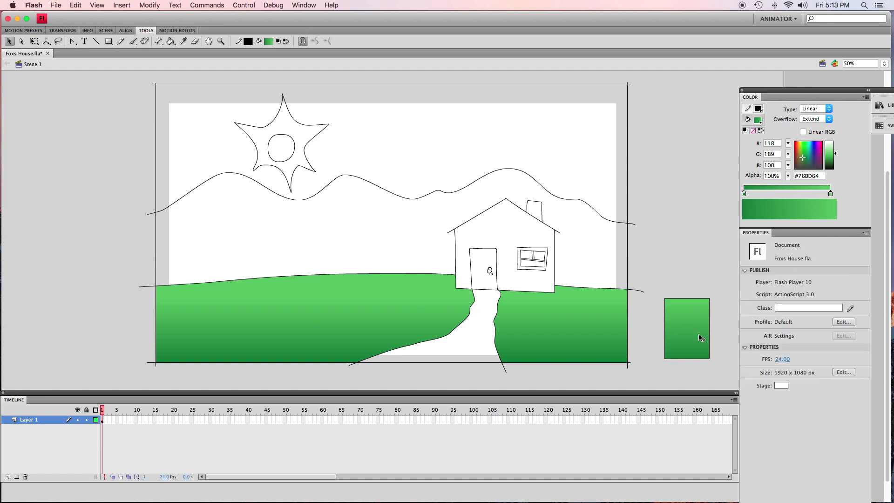
Step: Try refilling the ground with the gradient sampled after moving the swatch up level with the hills, and undo those fills
left_click(696, 335)
left_click_drag(696, 335, 695, 189)
key("i")
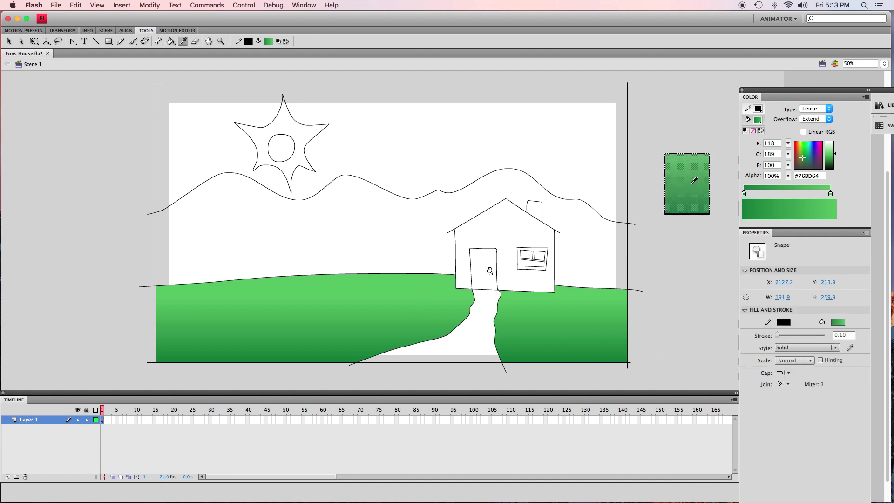
left_click(694, 179)
left_click(591, 321)
left_click(382, 339)
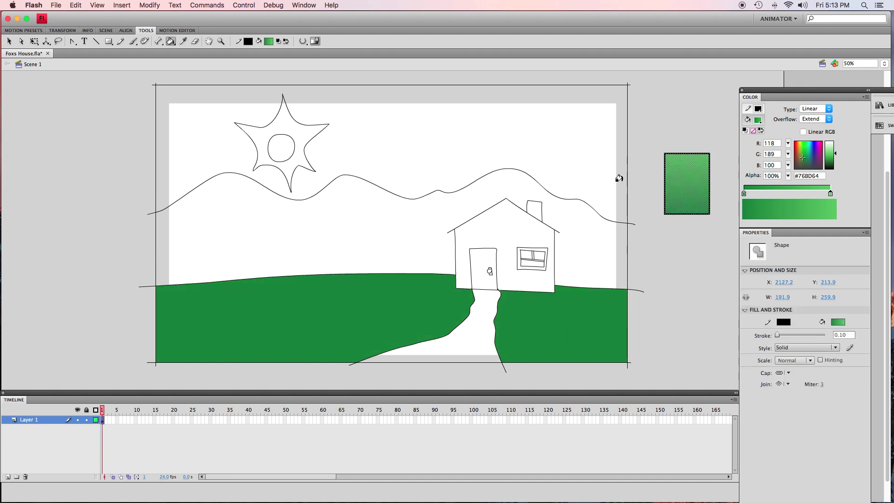
left_click(399, 224)
key("super+z")
key("super+z")
key("super+z")
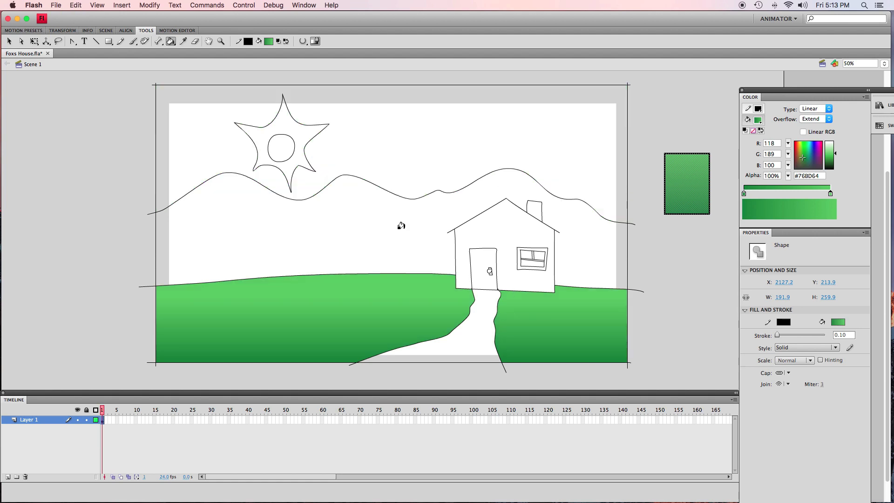
Step: Remove the gradient swatch from beside the stage and save the document
key("b")
key("v")
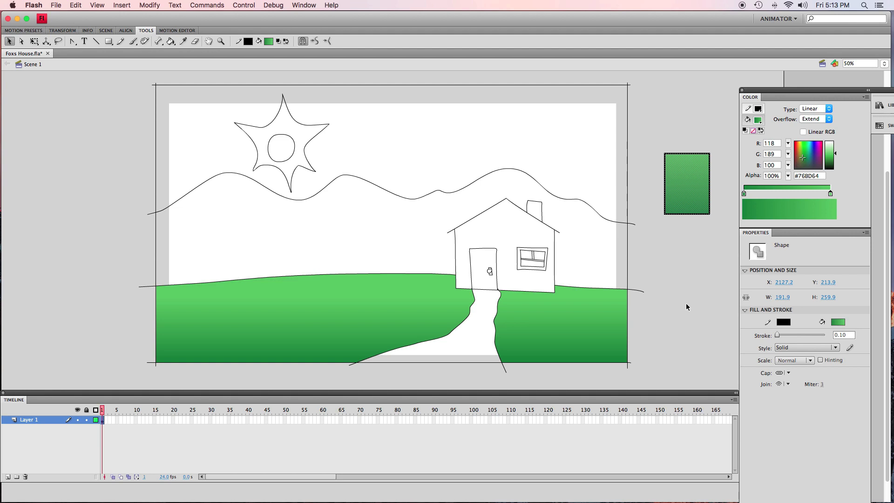
key("super+z")
key("super+s")
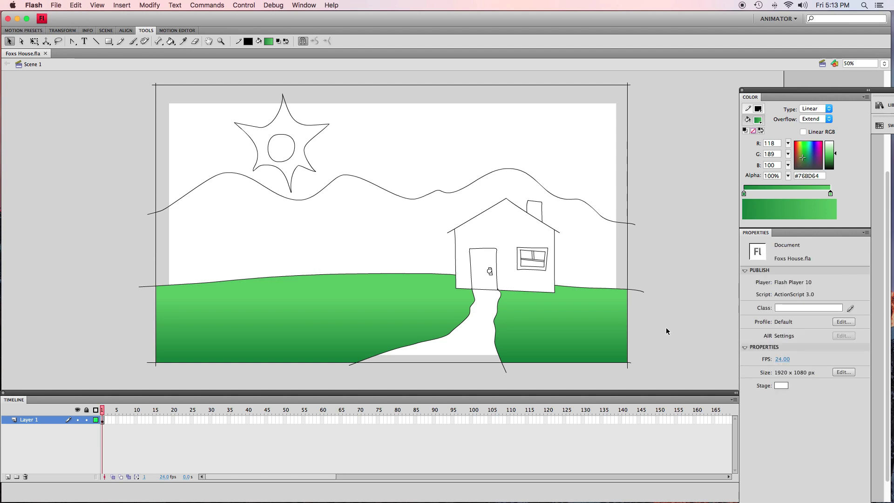
Step: Set the fill to solid tan #B4A687 and fill the hills behind the house with the Paint Bucket
left_click(757, 120)
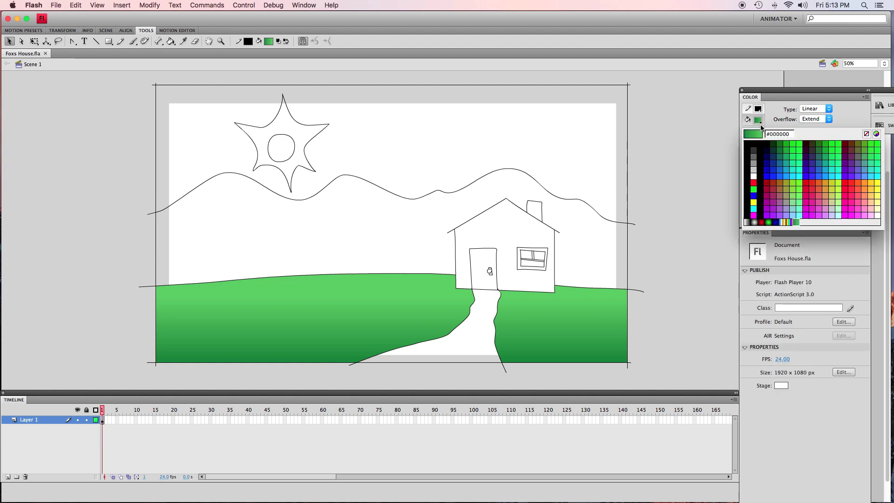
left_click(786, 150)
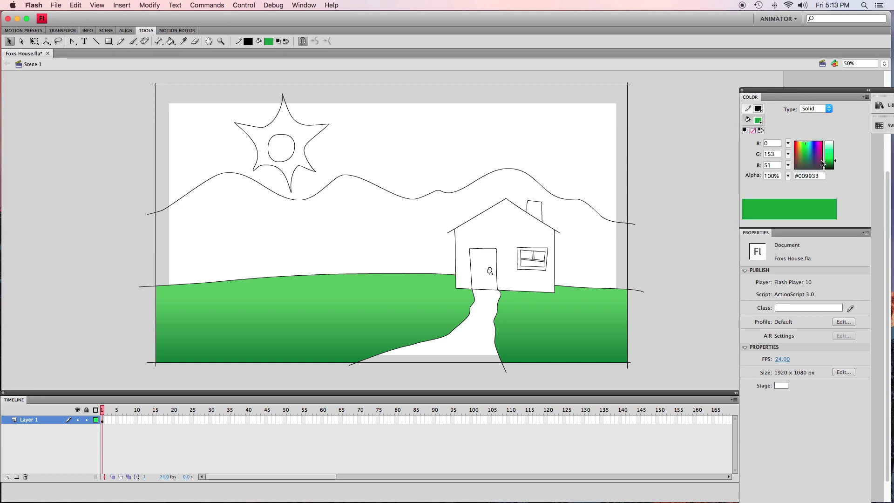
mouse_move(798, 156)
left_mouse_down()
mouse_move(829, 152)
mouse_move(798, 162)
left_mouse_up()
key("k")
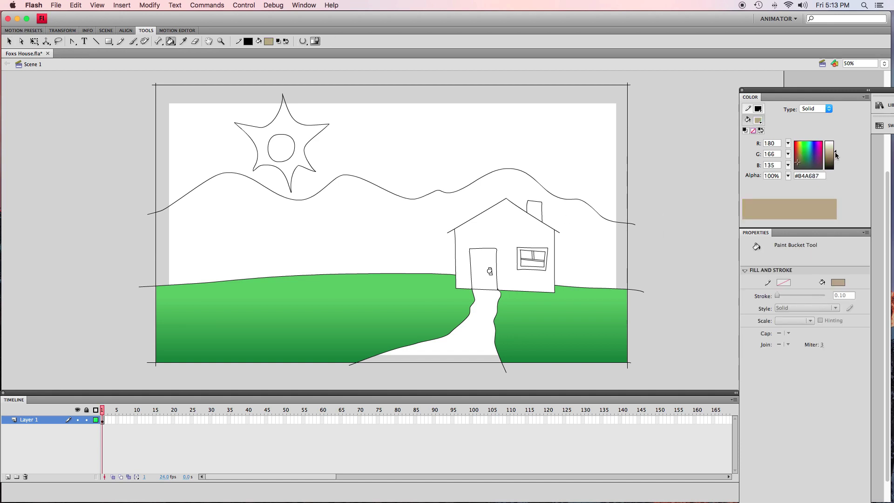
left_click(592, 257)
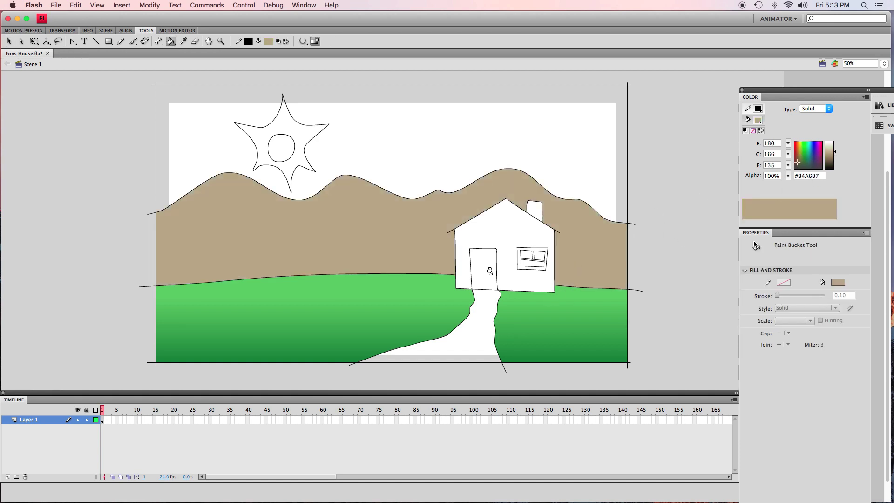
Step: Set the fill to a linear gradient running from light blue to near-white blue #EEF4F7
left_click(758, 120)
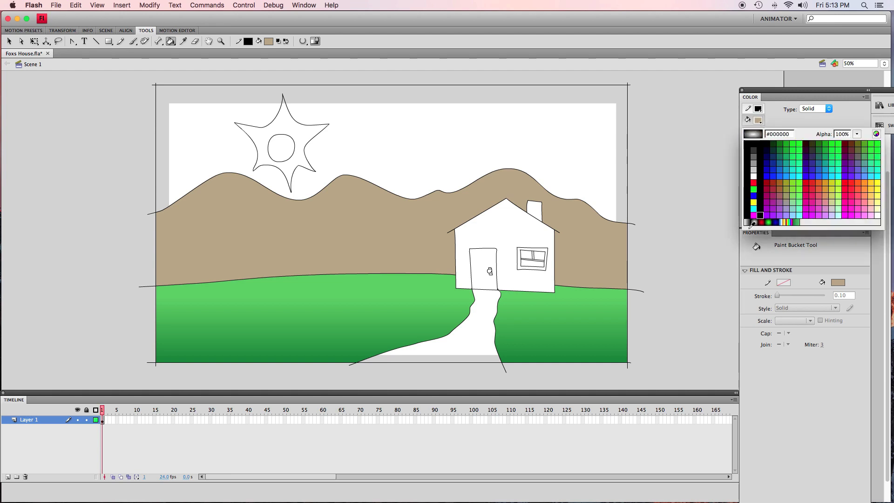
left_click(746, 223)
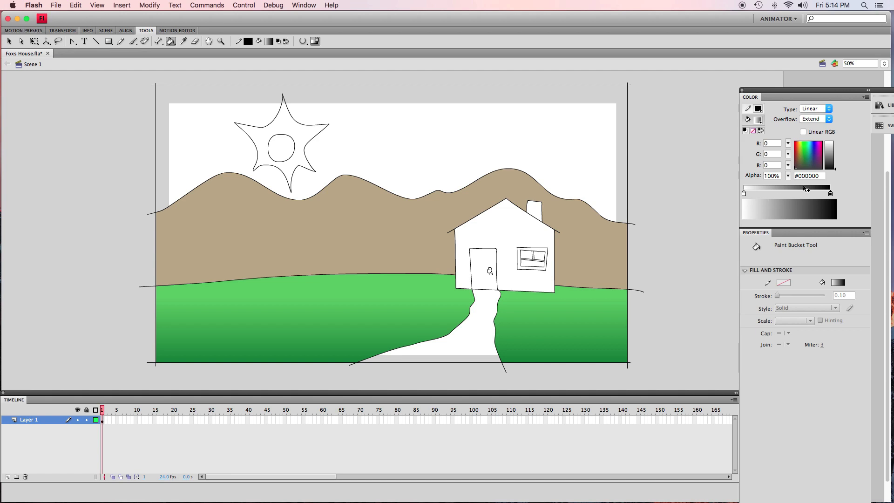
left_click(810, 160)
left_click_drag(834, 148, 832, 141)
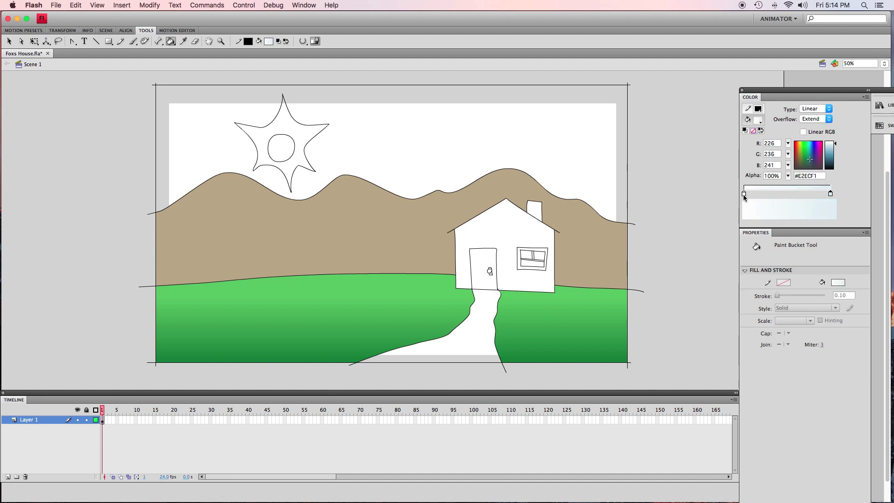
left_click(814, 156)
left_click(810, 158)
mouse_move(834, 142)
left_mouse_down()
mouse_move(809, 164)
mouse_move(811, 143)
left_mouse_up()
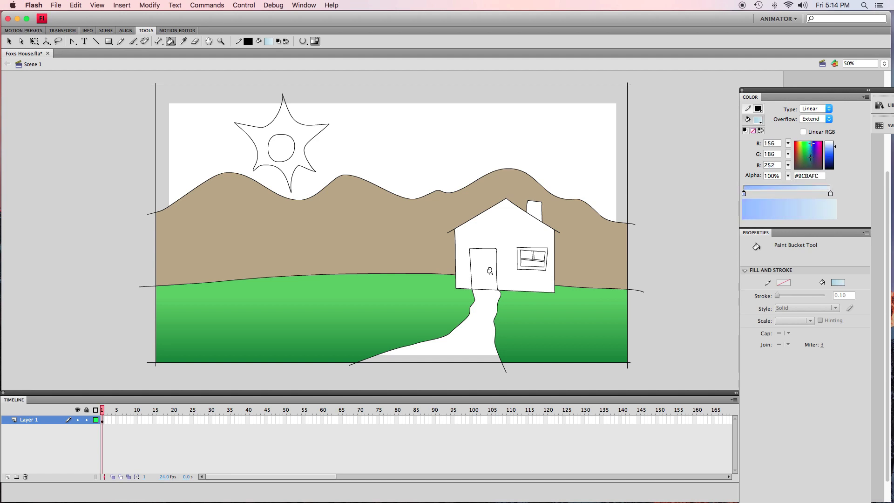
left_click(830, 194)
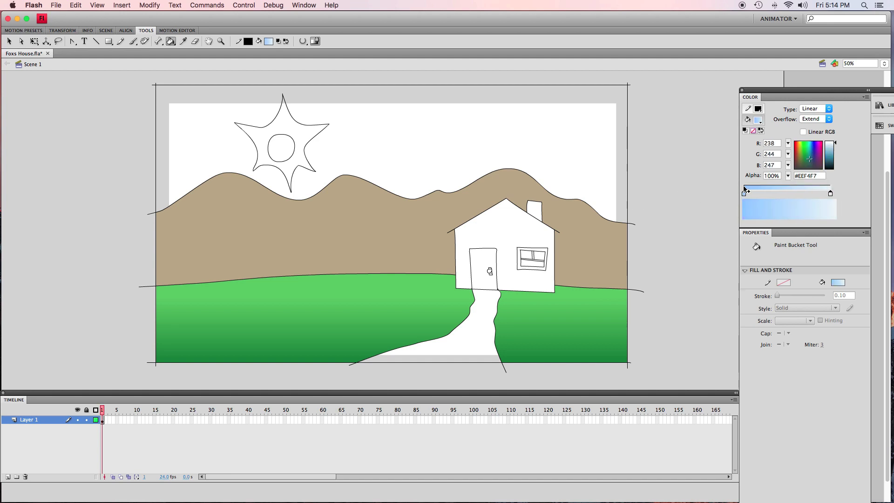
Step: Draw a gradient swatch about 212 px square beside the stage's upper right corner with the Rectangle tool
key("r")
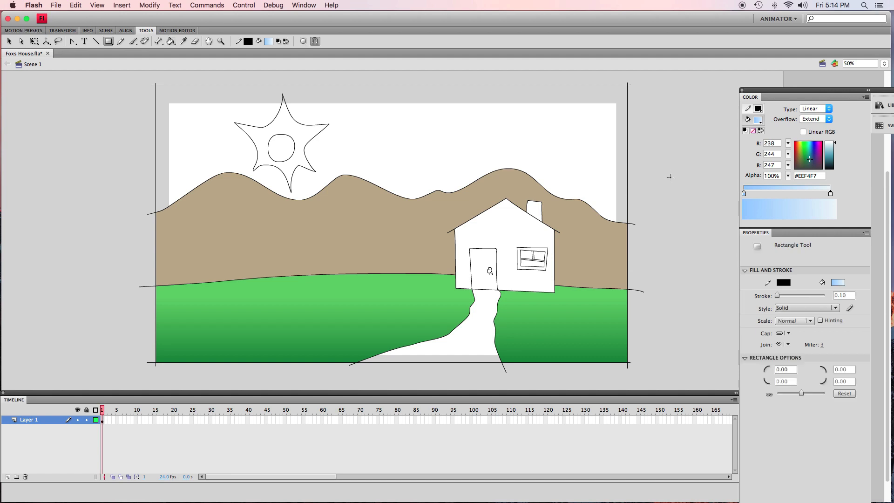
left_click_drag(703, 126, 654, 176)
key("v")
Step: Rotate the swatch so its blue gradient runs vertically, and stretch it upward to about 332 px tall
left_click(684, 155)
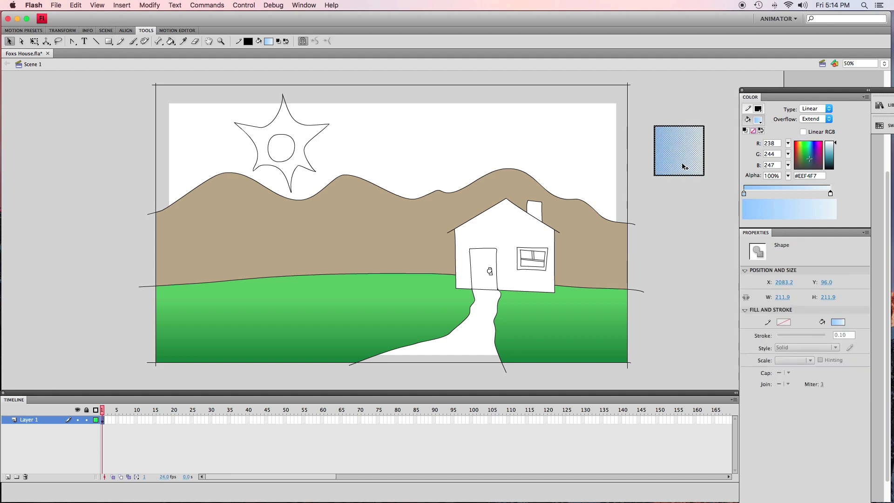
key("q")
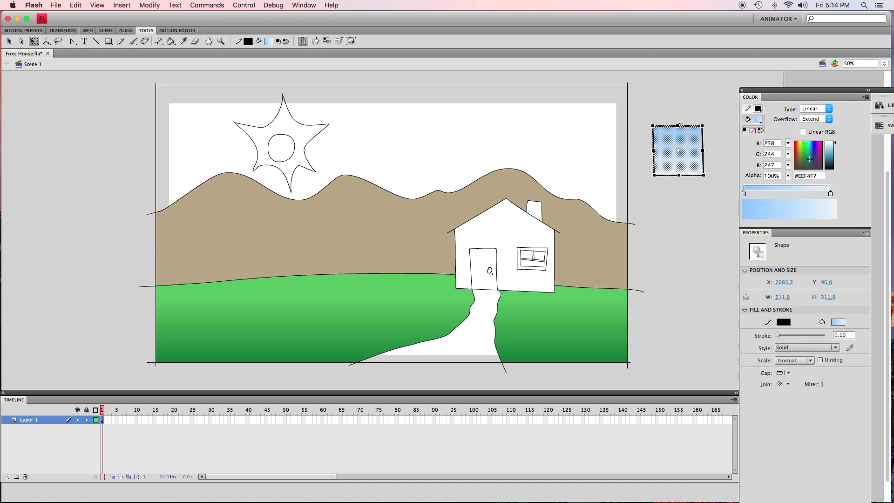
left_click_drag(679, 126, 684, 97)
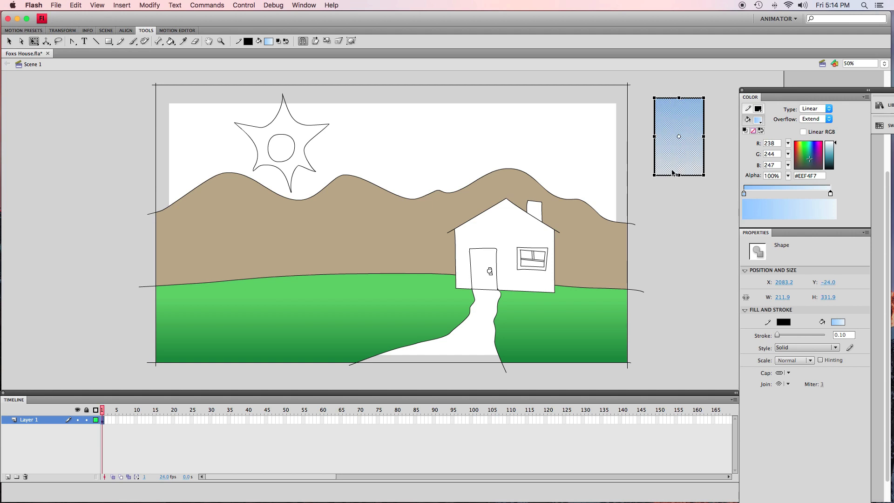
left_click(643, 218)
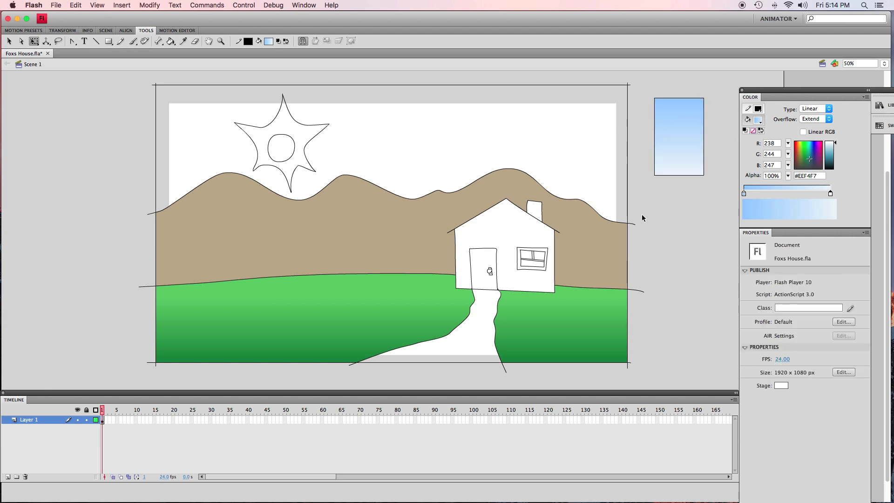
Step: Try filling the sky with solid blue #0033CC and undo the fill
left_click(758, 120)
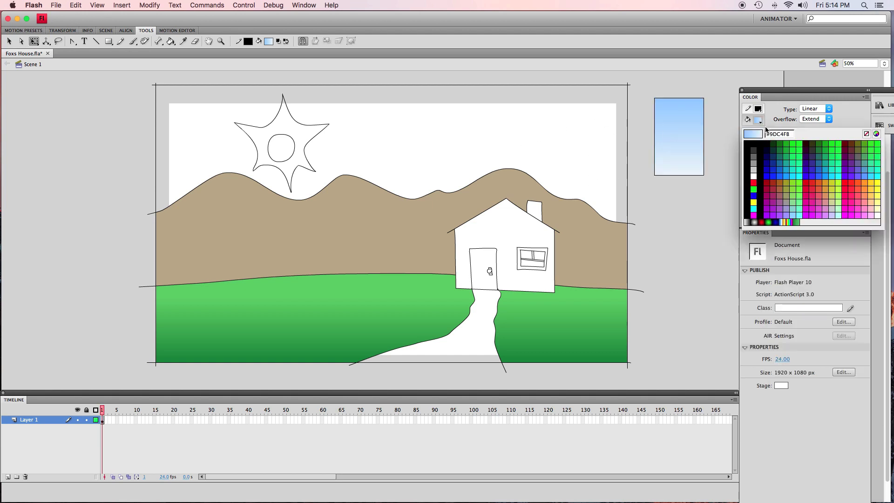
left_click(778, 166)
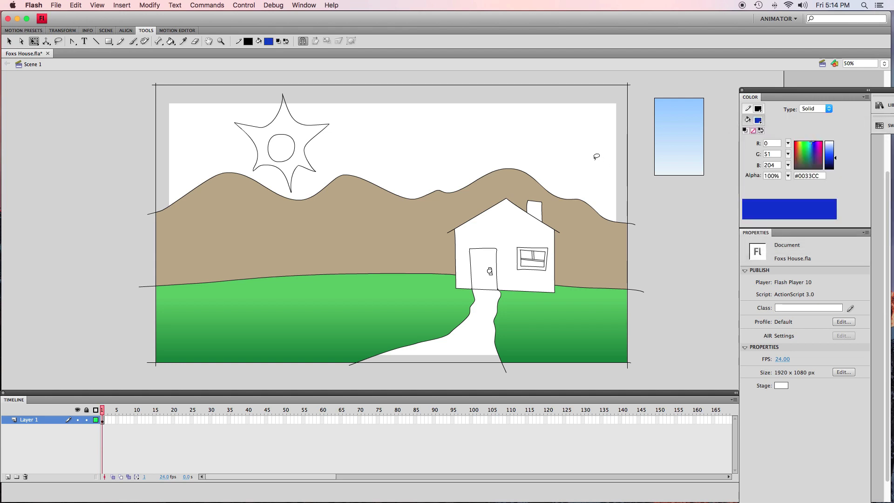
key("k")
left_click(597, 183)
key("super+z")
Step: Sample the swatch's vertical blue gradient with the Eyedropper and fill the sky with it
key("i")
left_click(687, 127)
left_click(606, 159)
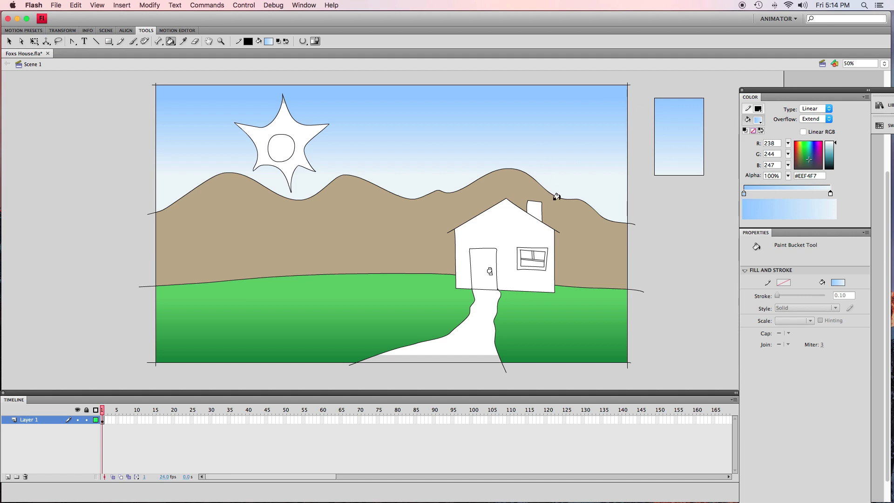
Step: Delete the blue gradient swatch's fill and outline from beside the stage
key("v")
left_click(293, 195)
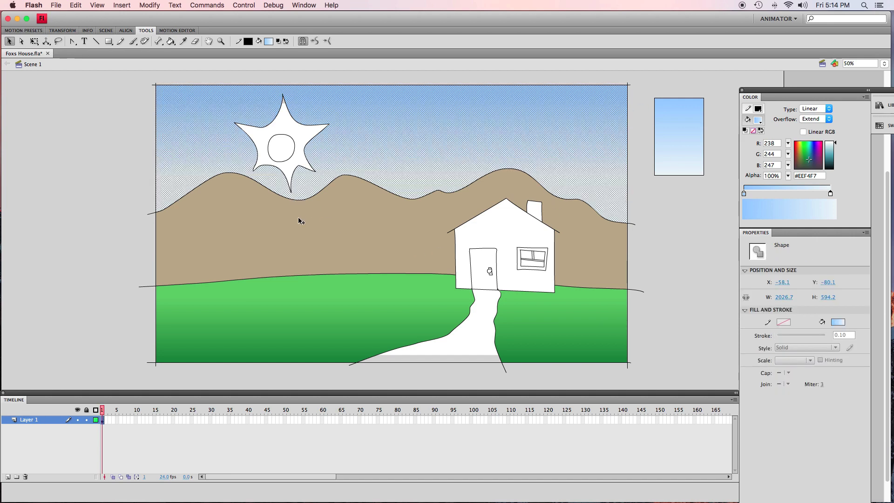
left_click(687, 201)
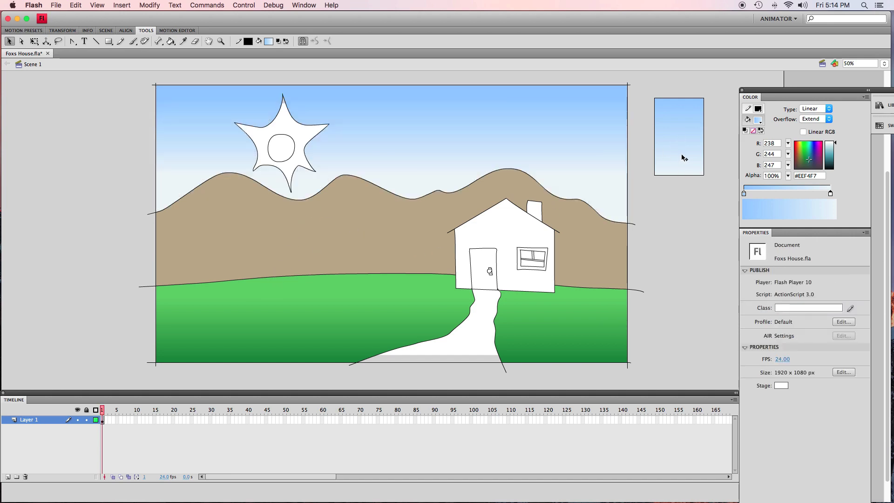
left_click(685, 158)
key("Delete")
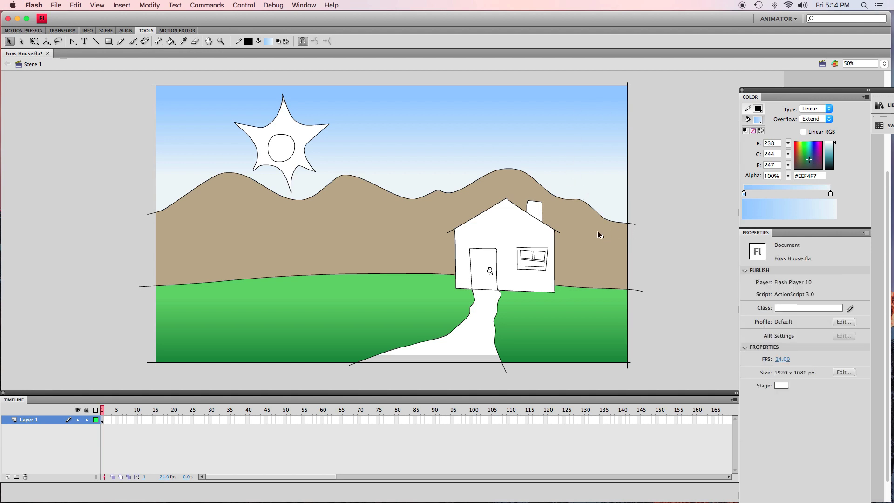
Step: Fill the sun's centre with solid orange-yellow #FDCA02 and its rays with lighter yellow #FEDC56
left_click(758, 120)
left_click(753, 206)
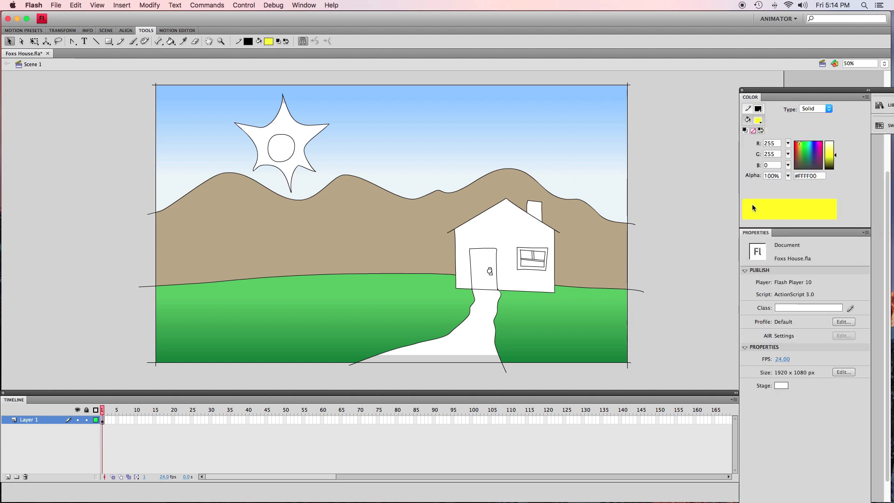
left_click_drag(798, 144, 798, 143)
key("k")
left_click(286, 144)
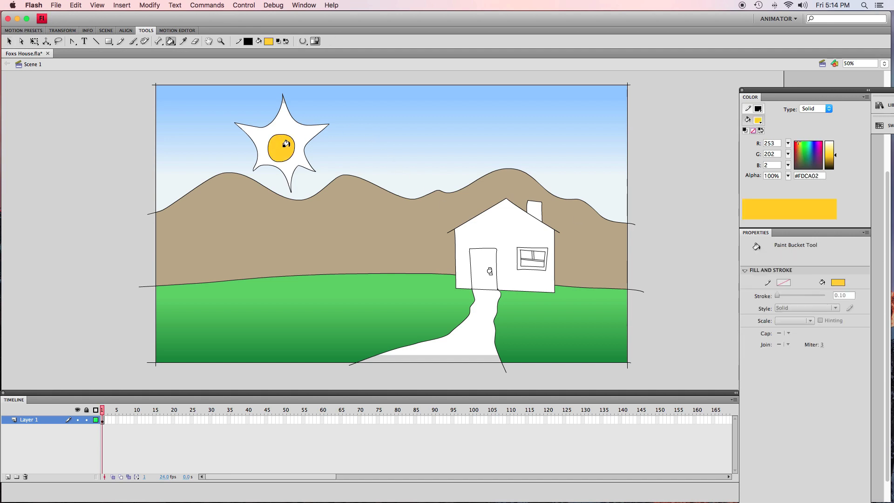
left_click(829, 150)
left_click(297, 160)
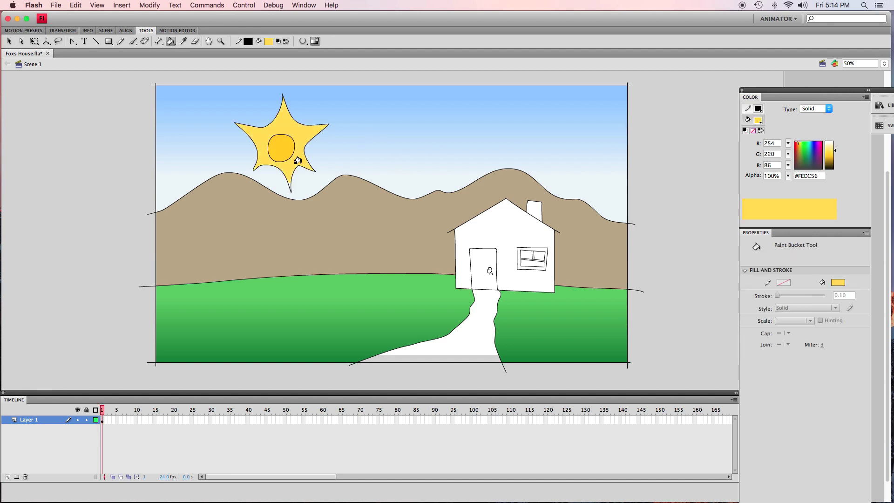
Step: Delete the black outline around the sun's rays
key("v")
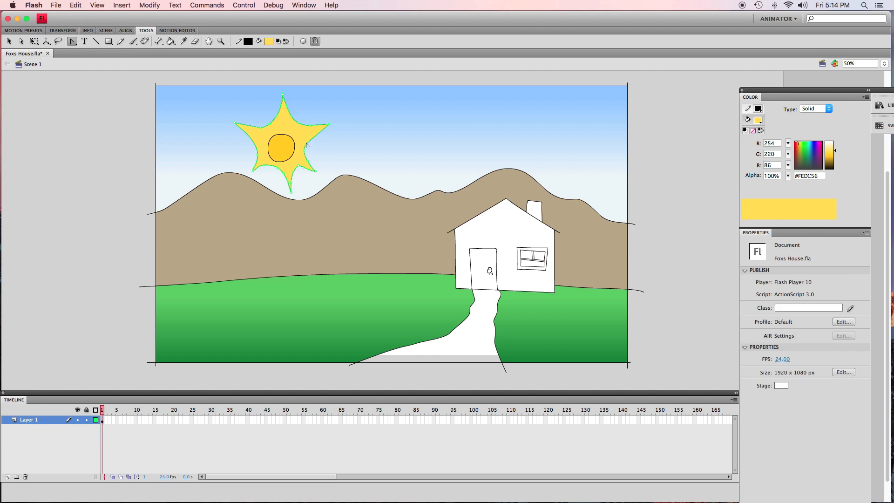
double_click(308, 145)
key("Delete")
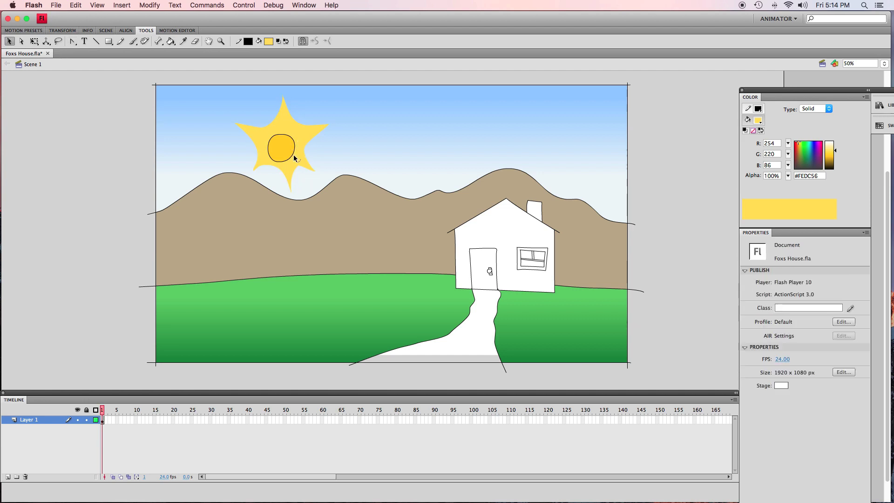
Step: Delete the black outline along the tops of the hills within the frame
left_click(616, 222)
key("Delete")
left_click(180, 197)
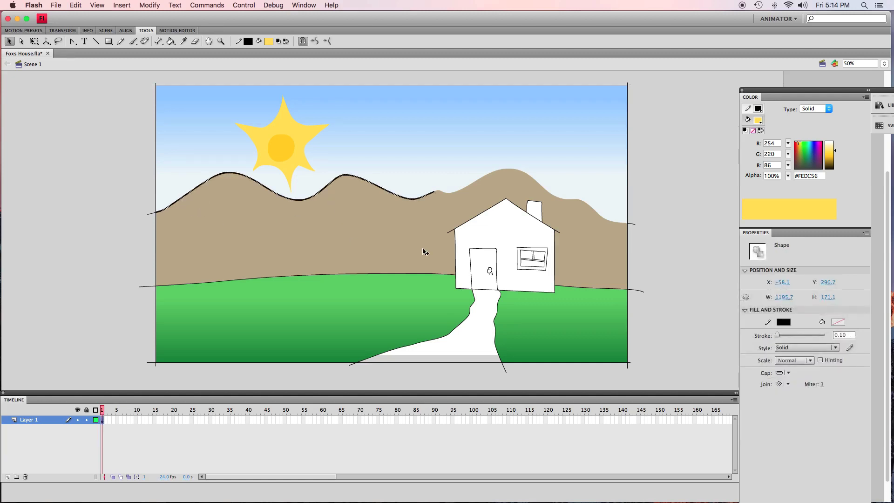
key("Delete")
Step: Delete the black horizon line between the ground and the hills on both sides of the house
left_click(431, 275)
key("Delete")
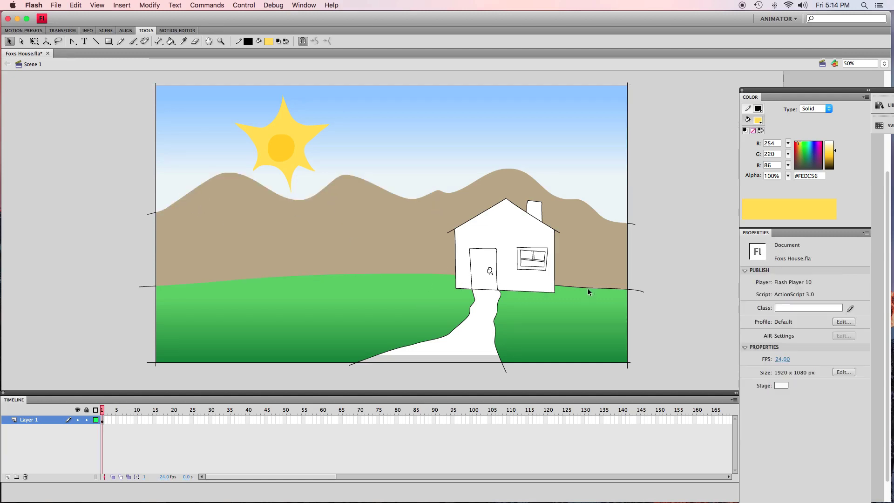
left_click(588, 289)
key("Delete")
Step: Try deleting all the connected outlines of the frame, house and path, and undo the deletion
left_click(625, 288)
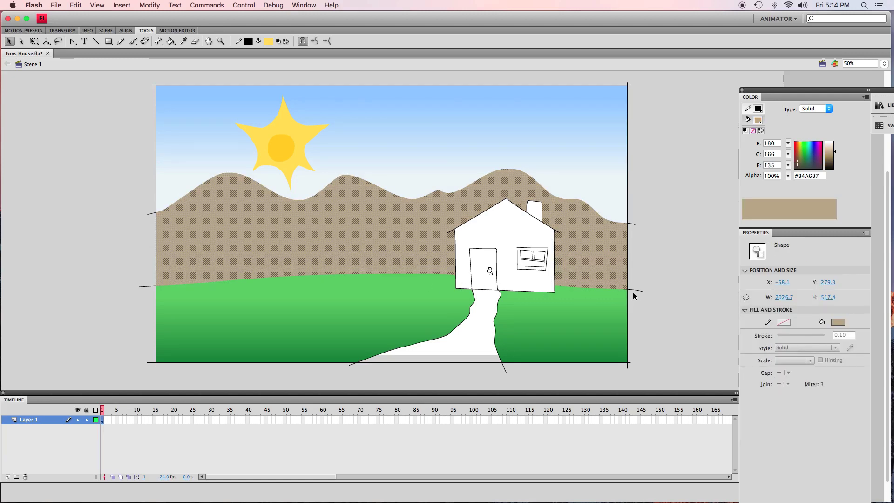
left_click(632, 291)
double_click(627, 297)
key("Delete")
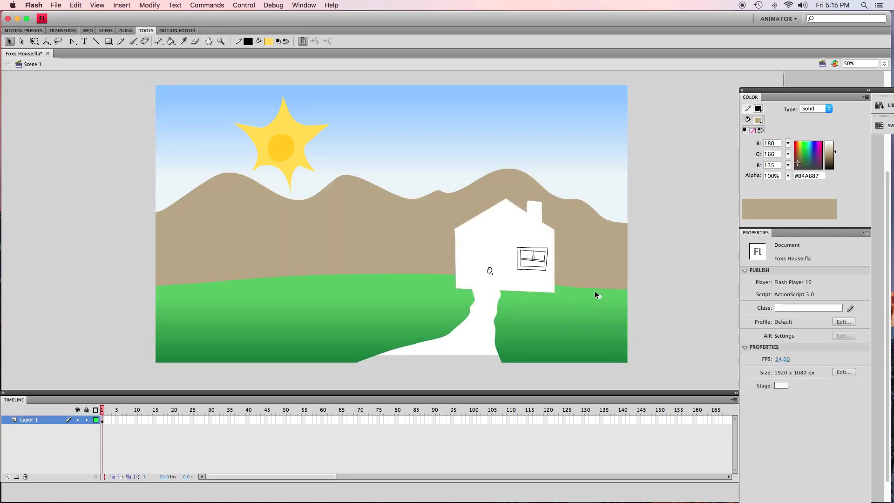
key("super+z")
Step: Delete the leftover pieces of the horizon line inside and outside the frame's right edge
left_click(534, 368)
left_click(627, 345)
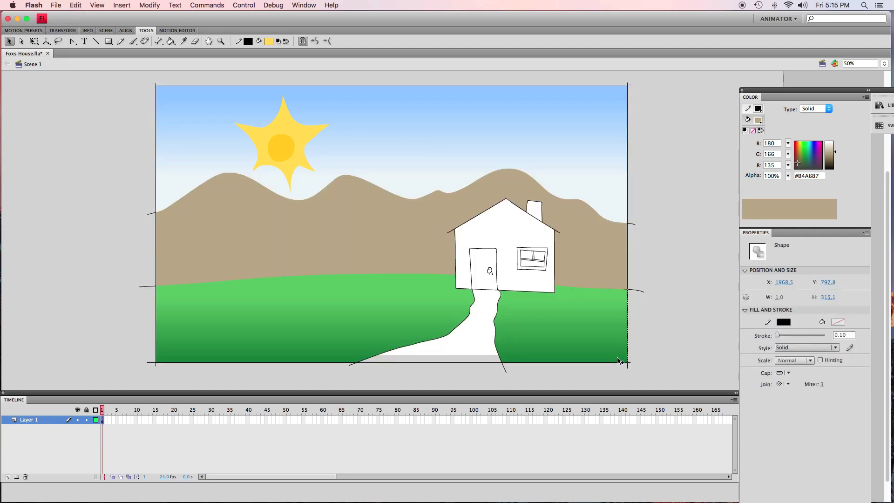
left_click(632, 291)
key("Delete")
left_click(625, 289)
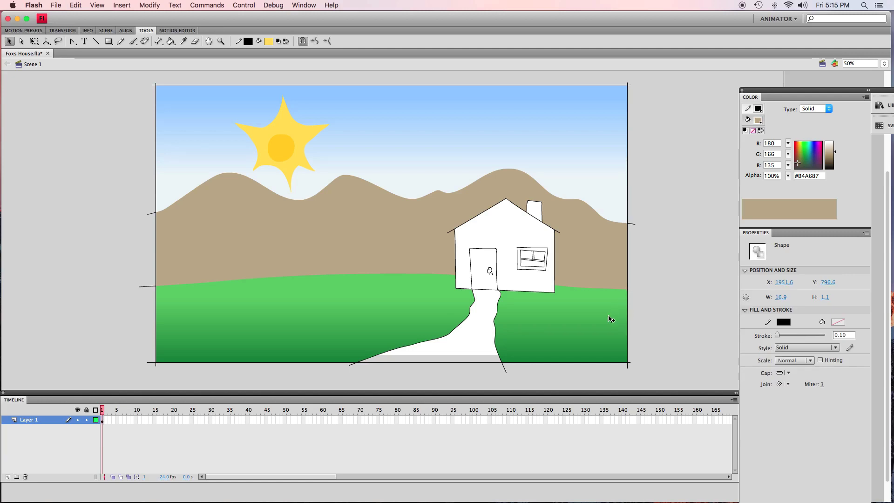
key("Delete")
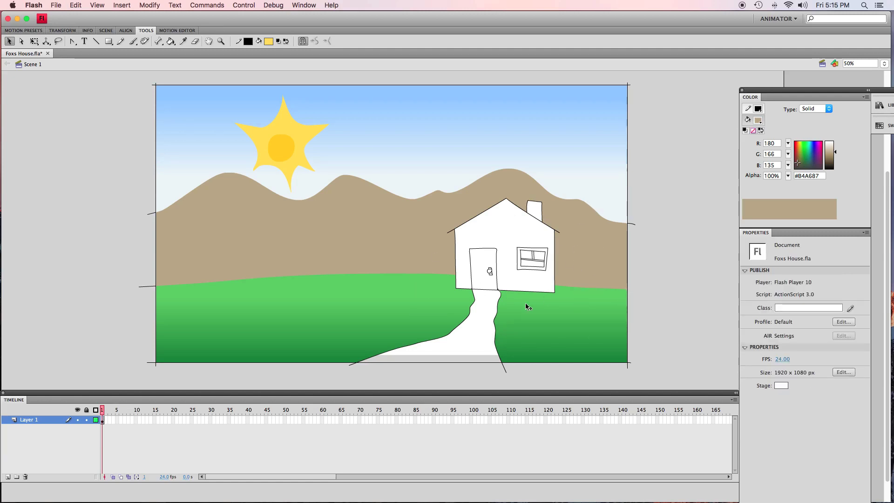
Step: Delete the house's bottom outline on both sides of the door
left_click(462, 290)
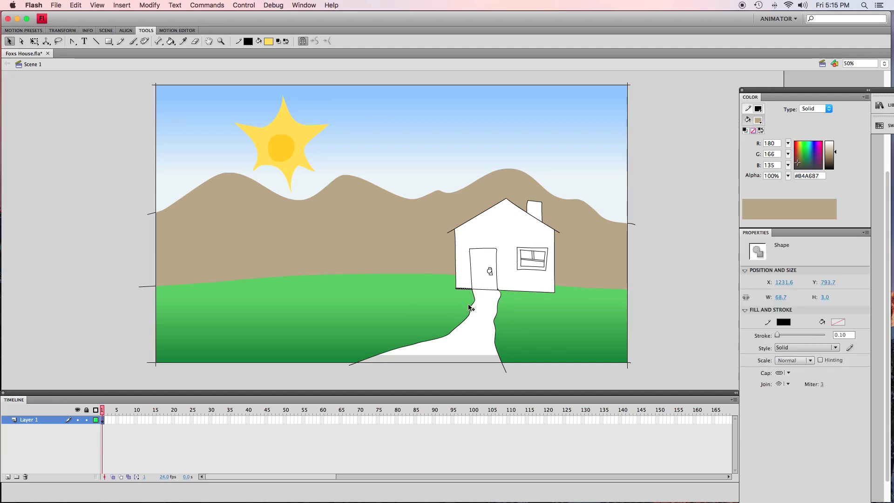
key("Delete")
left_click(512, 290)
key("Delete")
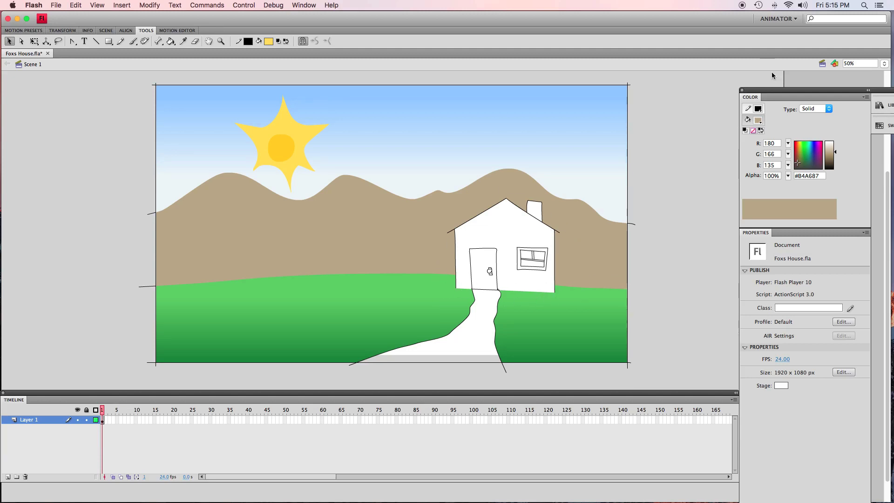
Step: Set the fill to solid dark red #B63030 and fill the house walls with the Paint Bucket
left_click(758, 120)
left_click(757, 178)
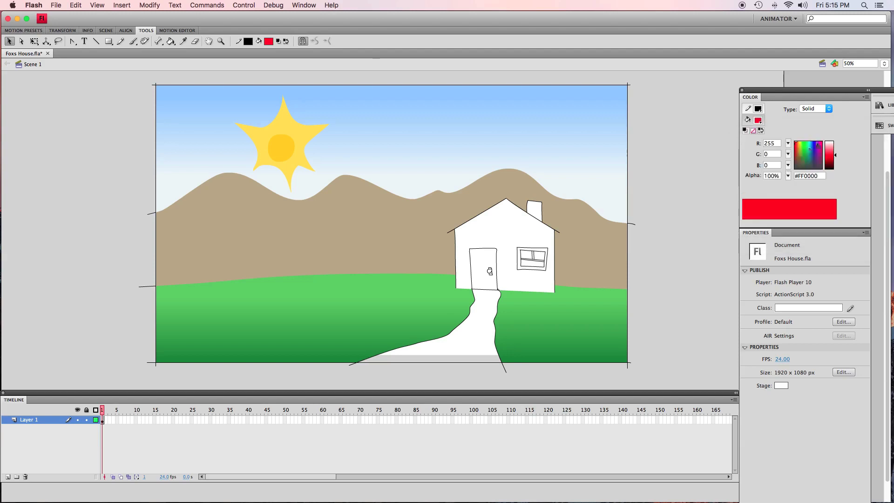
mouse_move(836, 155)
left_mouse_down()
mouse_move(798, 150)
mouse_move(791, 161)
left_mouse_up()
key("k")
left_click(552, 267)
left_click(540, 285)
left_click(546, 270)
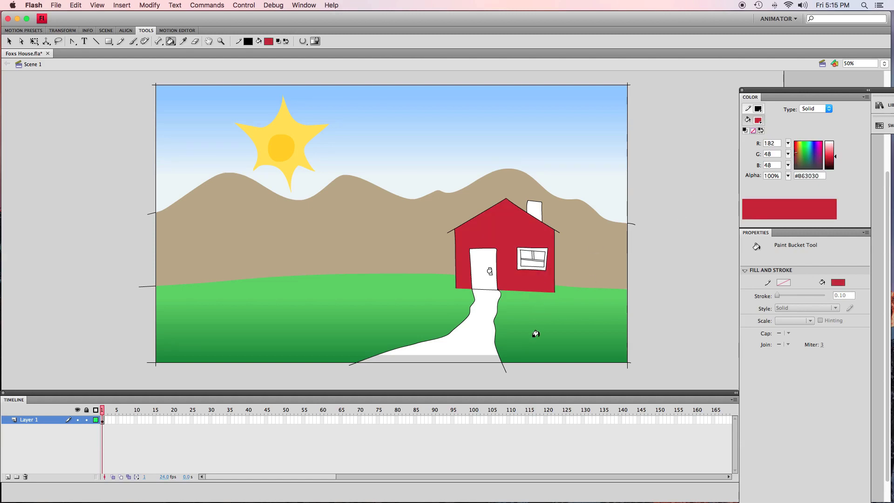
Step: Mix a muted pink solid fill and colour the chimney with it
left_click(758, 120)
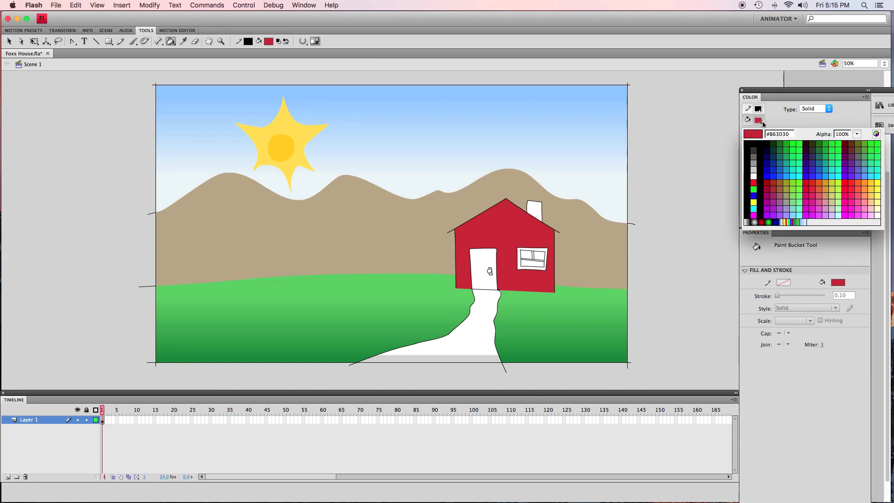
left_click(747, 166)
left_click_drag(836, 153, 795, 161)
left_click(532, 207)
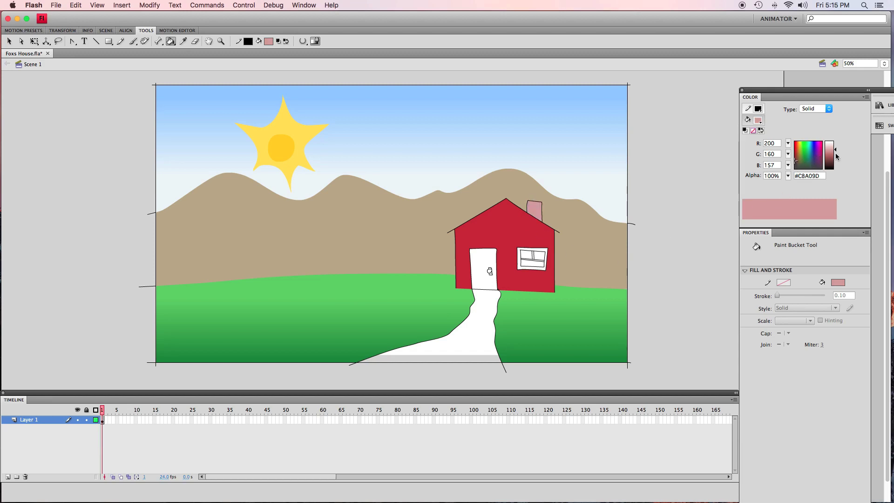
left_click(798, 163)
Step: Set the fill to brown #996600 and fill the house door with the Paint Bucket
left_click(758, 121)
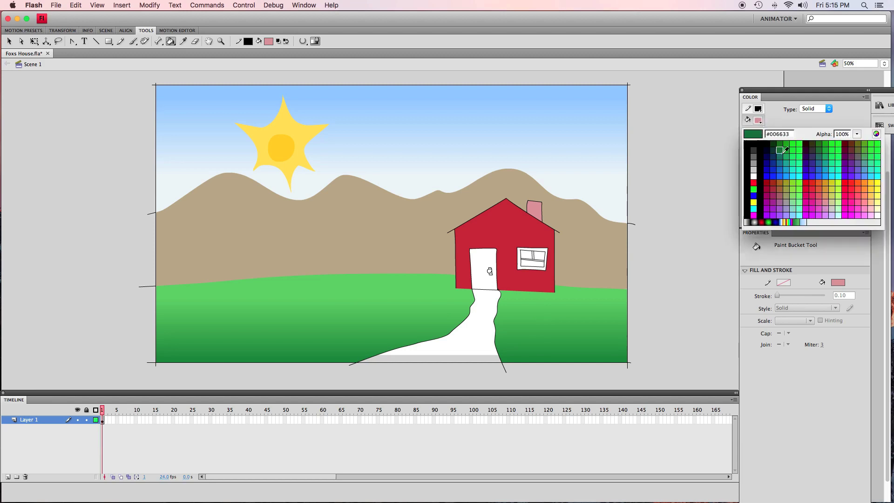
left_click(783, 184)
left_click(470, 278)
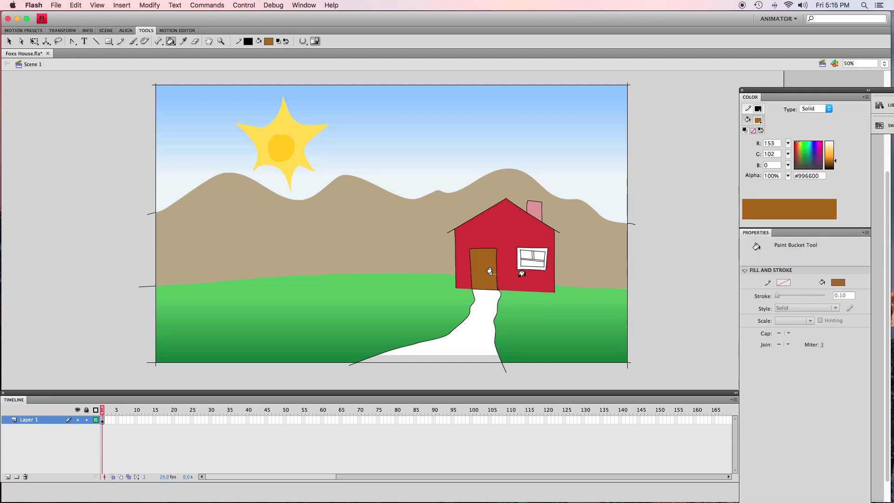
Step: Patch the thin gap beside the door handle and the sliver at the door's lower-right corner with sampled surrounding colours
left_click(884, 64)
left_click(871, 71)
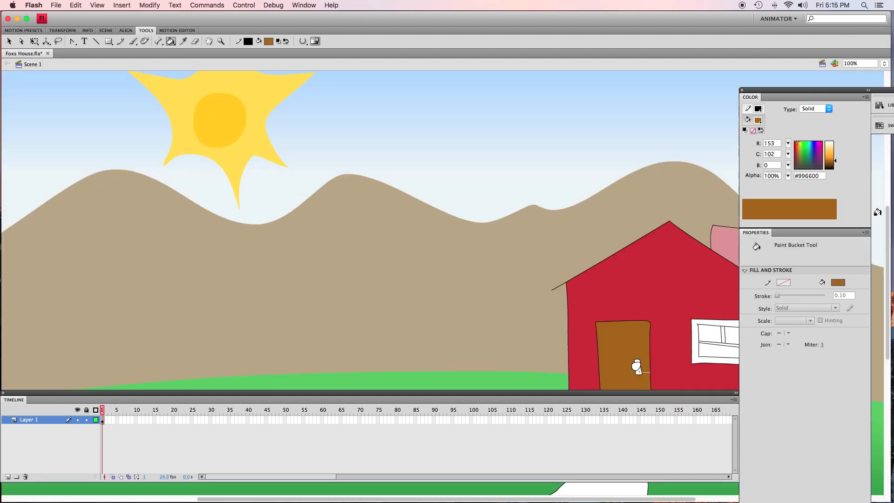
scroll(637, 285, "down", 3)
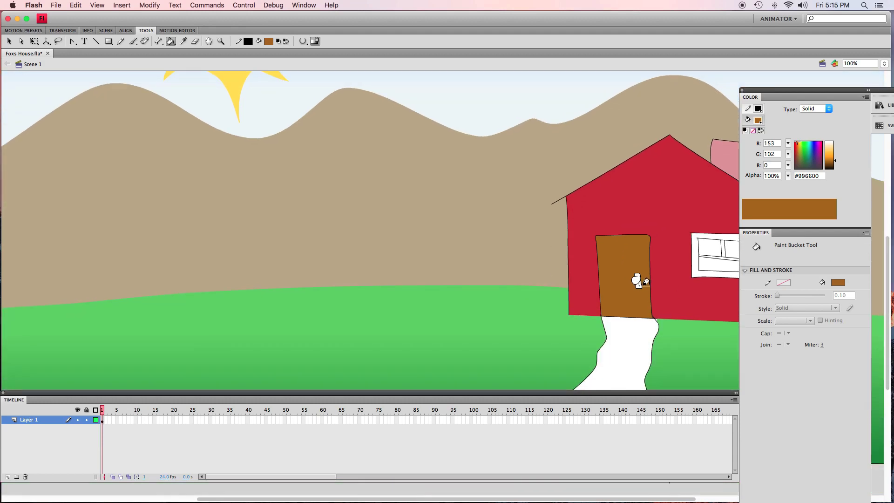
left_click(884, 65)
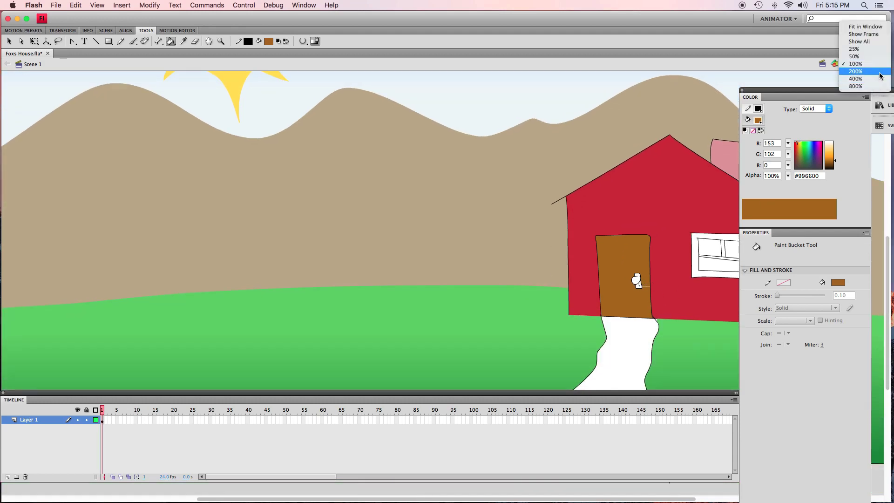
left_click(879, 73)
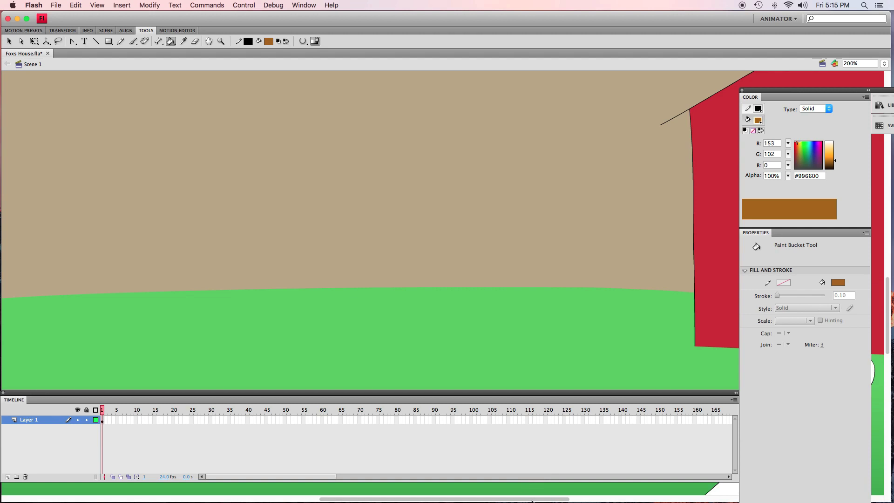
left_click_drag(567, 499, 695, 471)
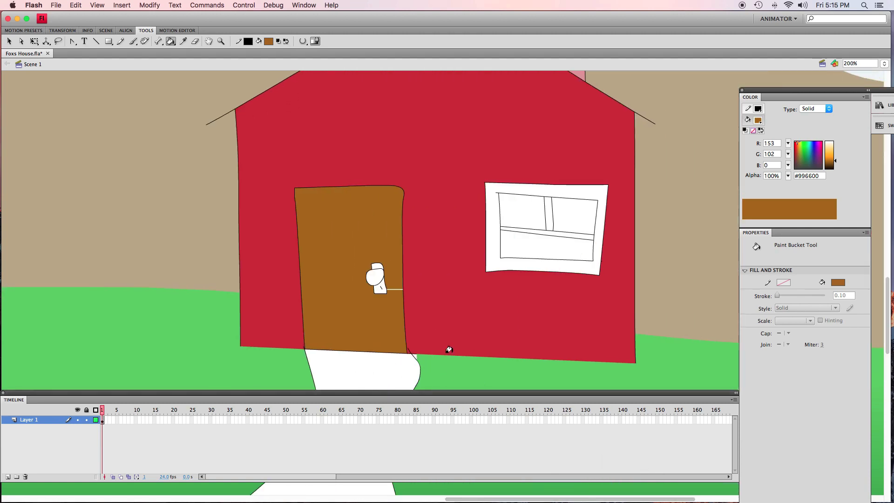
key("i")
left_click(432, 362)
key("i")
left_click(395, 321)
key("v")
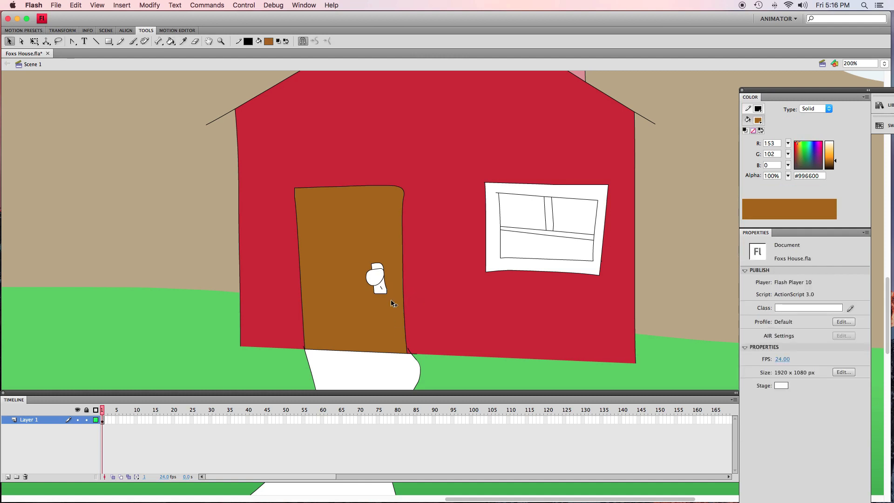
Step: Delete the stray line pieces at the door's lower-right corner, where the path begins
left_click_drag(390, 291, 390, 296)
key("super+z")
left_click(392, 376)
left_click(409, 353)
key("Delete")
left_click(414, 354)
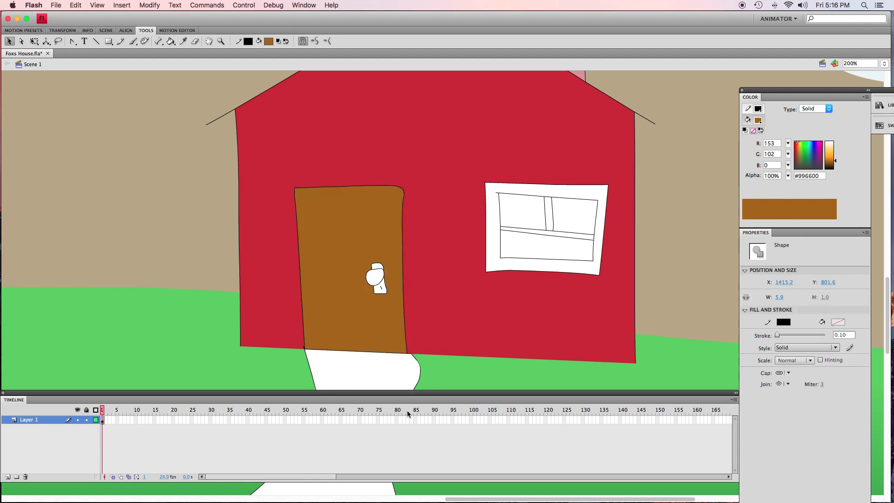
key("Delete")
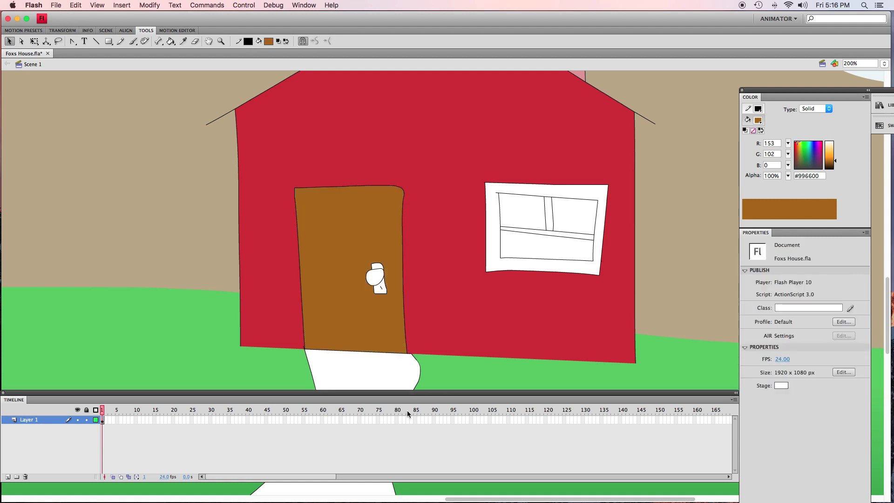
Step: Fill the window's outer frame and its horizontal and vertical bars with the same brown as the door
key("k")
left_click(579, 235)
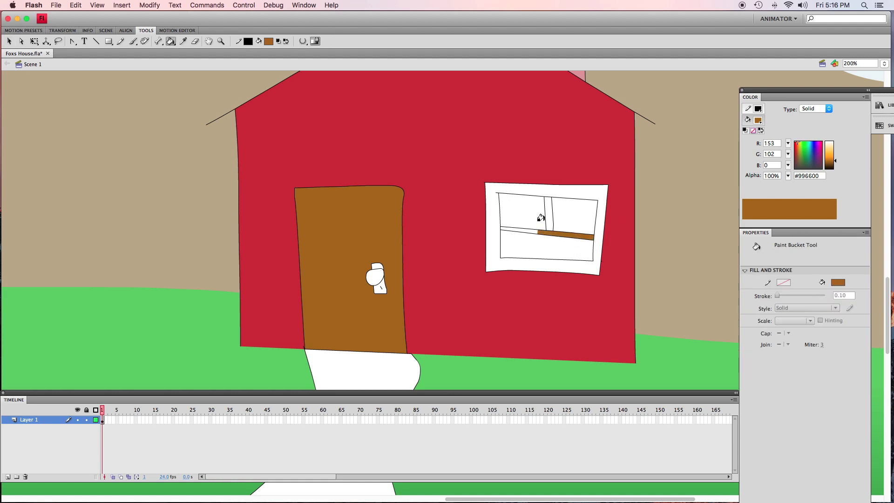
left_click(547, 217)
left_click(521, 228)
left_click(543, 188)
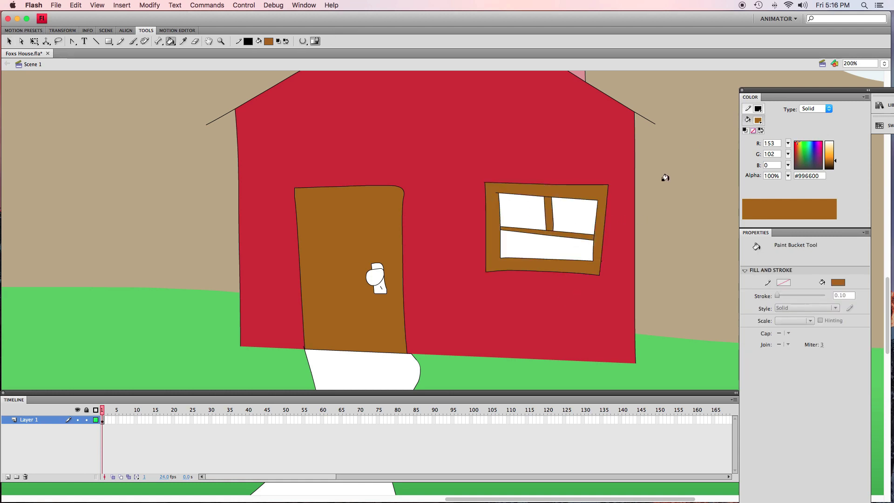
Step: Try solid orange #FF9933 on the door knob and the lower part of its plate
left_click(757, 121)
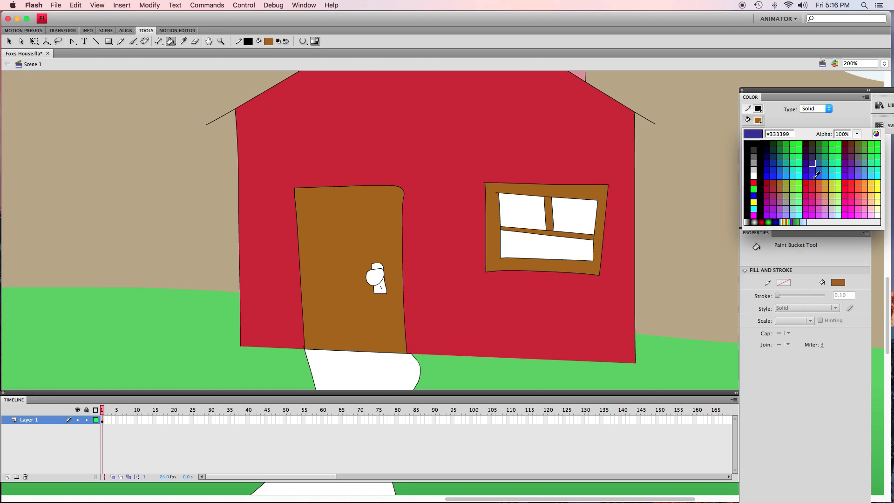
left_click(867, 184)
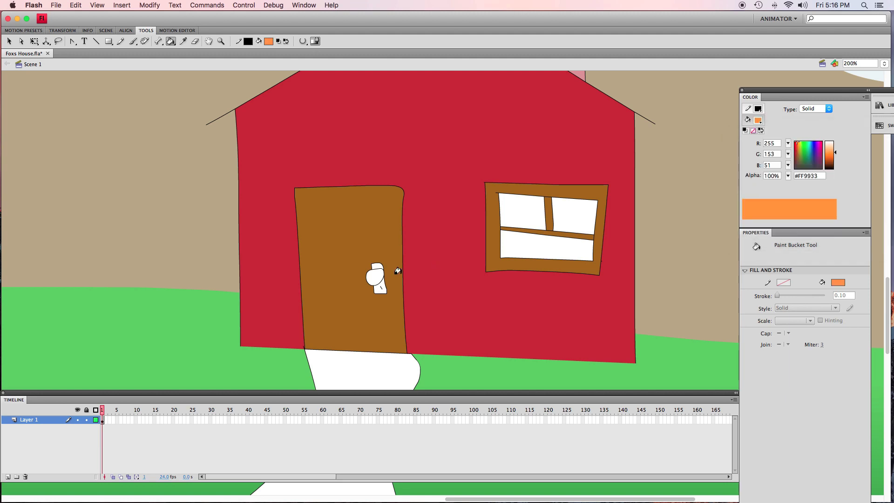
left_click(372, 279)
left_click(380, 288)
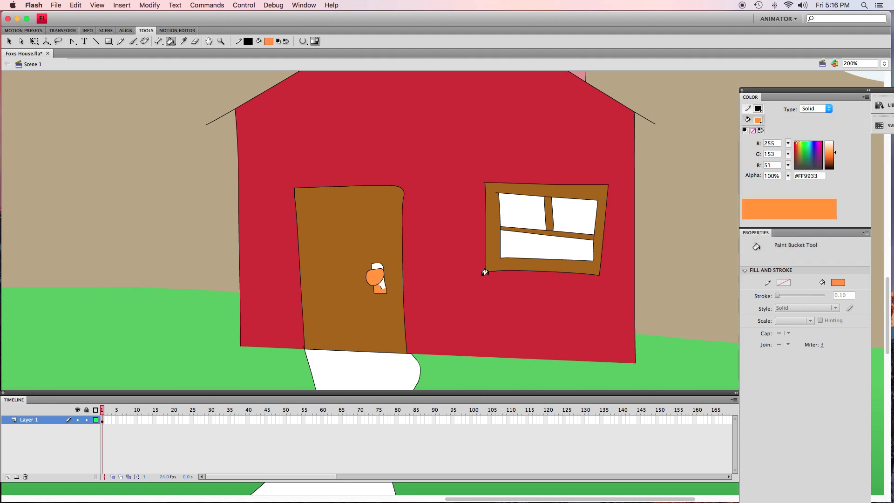
Step: Set the fill to yellow #FFCC00 and fill the door knob and every part of its plate
left_click(757, 121)
left_click(874, 182)
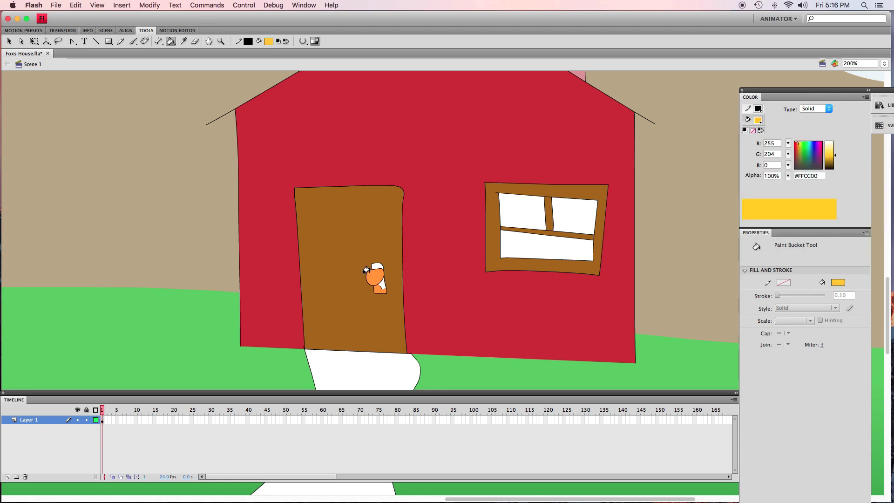
left_click(371, 276)
left_click(381, 282)
left_click(380, 289)
left_click(376, 266)
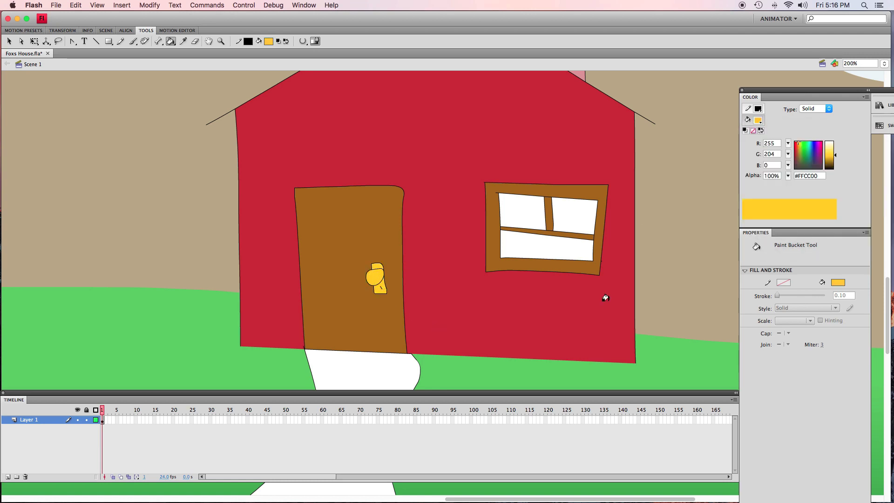
Step: Set the fill to dark grey #333333 and fill all three window panes
left_click(757, 120)
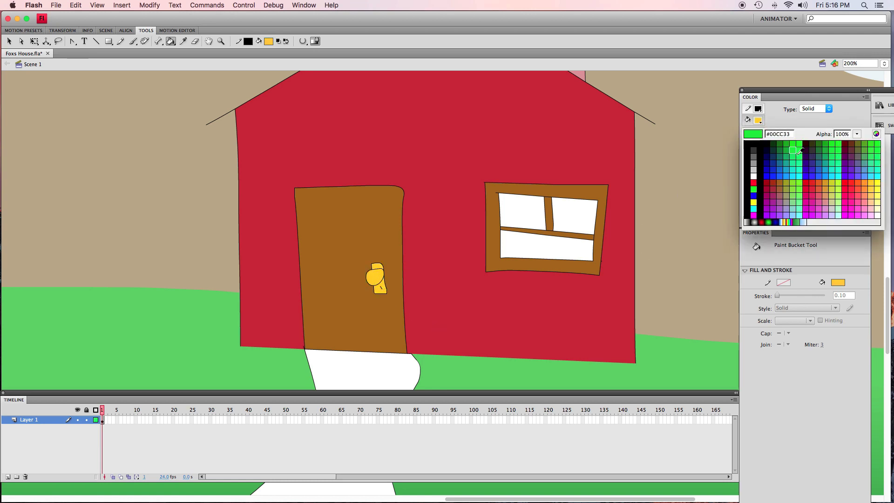
left_click(758, 155)
left_click(571, 245)
left_click(574, 218)
left_click(519, 217)
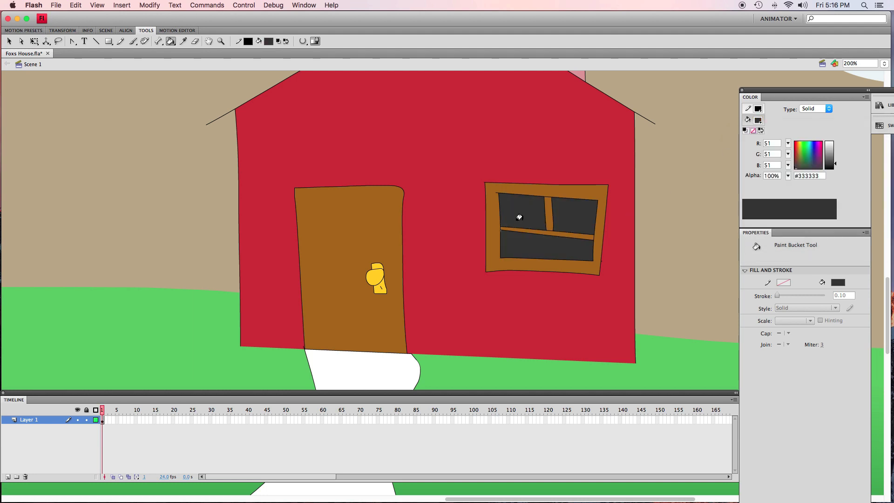
Step: Try to fill the small sliver along the window's left inner edge with dark grey
left_click(497, 229)
key("super+z")
left_click(498, 223)
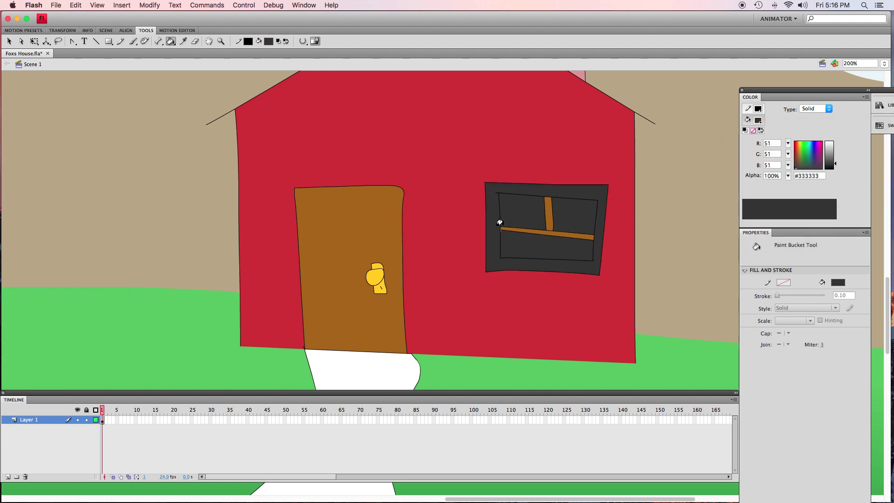
key("super+z")
left_click(498, 228)
key("super+z")
Step: Sample the mountains' tan, lighten it to #C4B9A2 and fill the path with it
key("v")
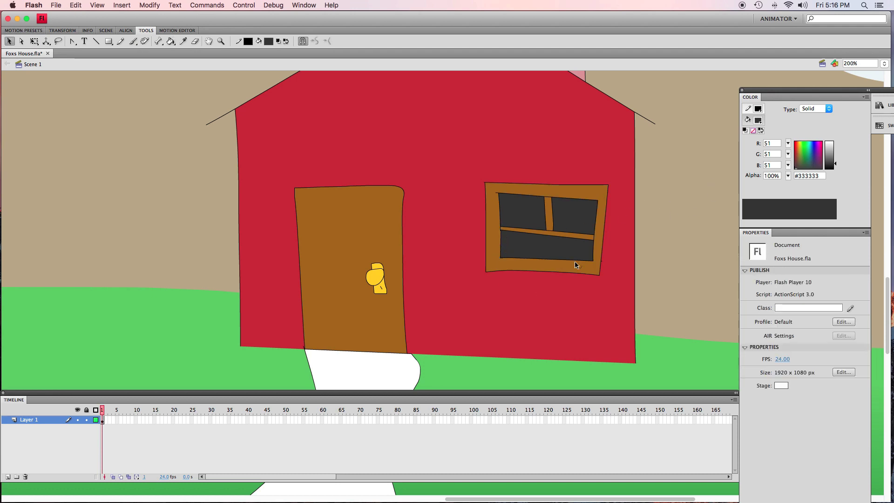
left_click(883, 62)
left_click(871, 55)
type("50")
key("Return")
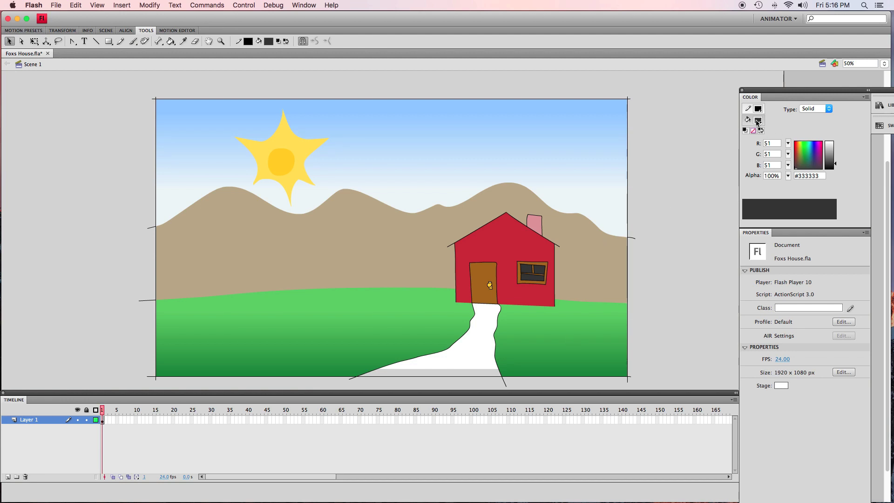
left_click(758, 120)
left_click(782, 188)
key("i")
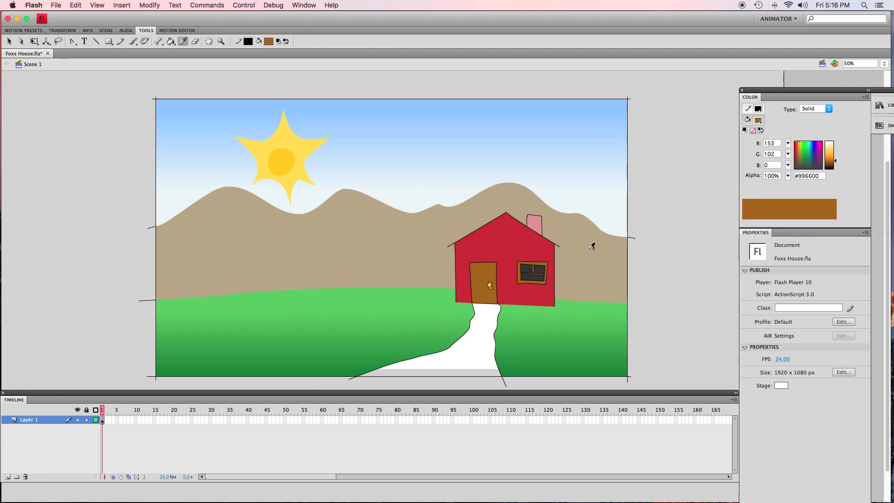
left_click(591, 247)
left_click_drag(835, 152, 835, 149)
left_click(474, 351)
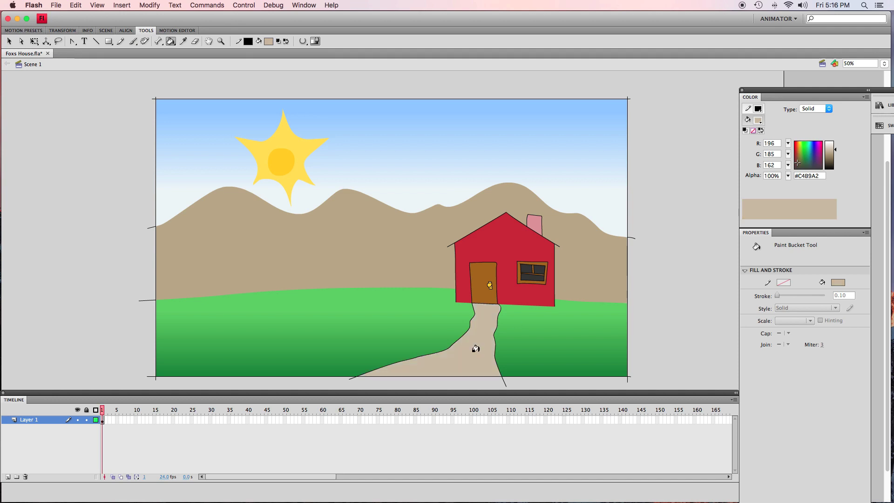
Step: Delete the path's outline pieces just below the door and along its lower-left edge
key("v")
left_click(499, 315)
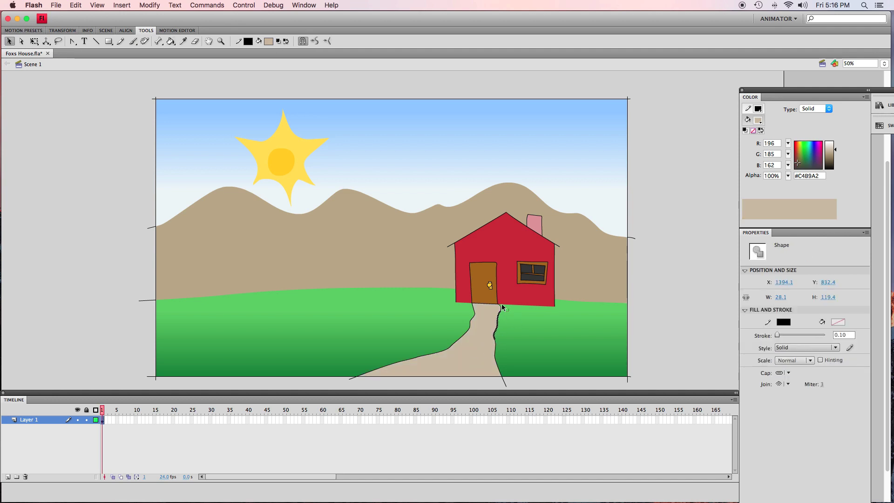
left_click(500, 307)
key("Delete")
left_click(472, 321)
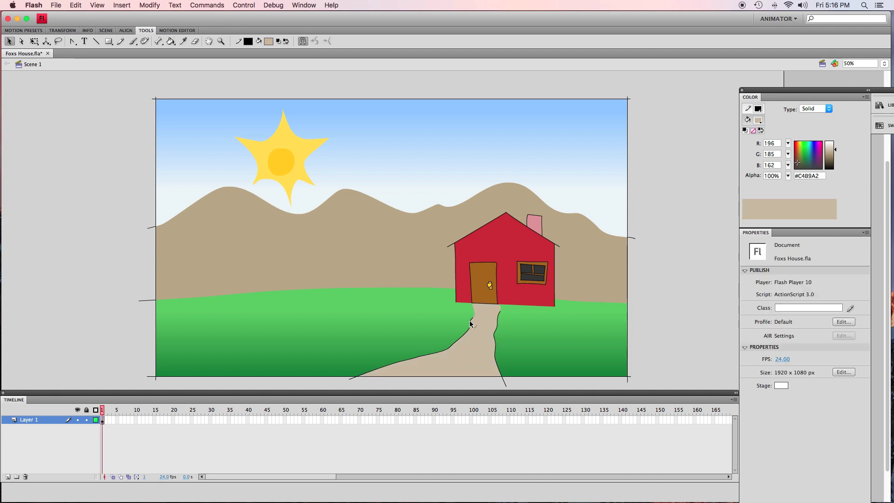
double_click(469, 320)
left_click(398, 386)
left_click(384, 364)
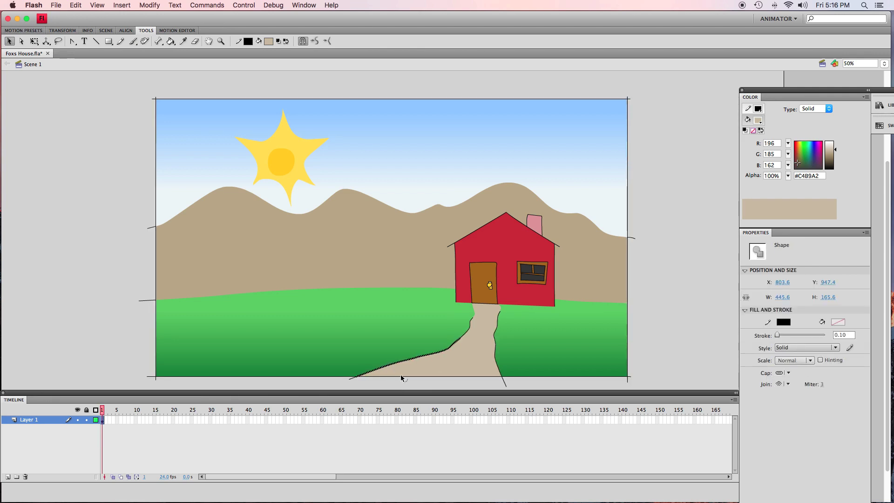
key("Delete")
Step: Delete the remaining outline pieces on the path's right edge and upper-left curve
left_click(495, 346)
key("Delete")
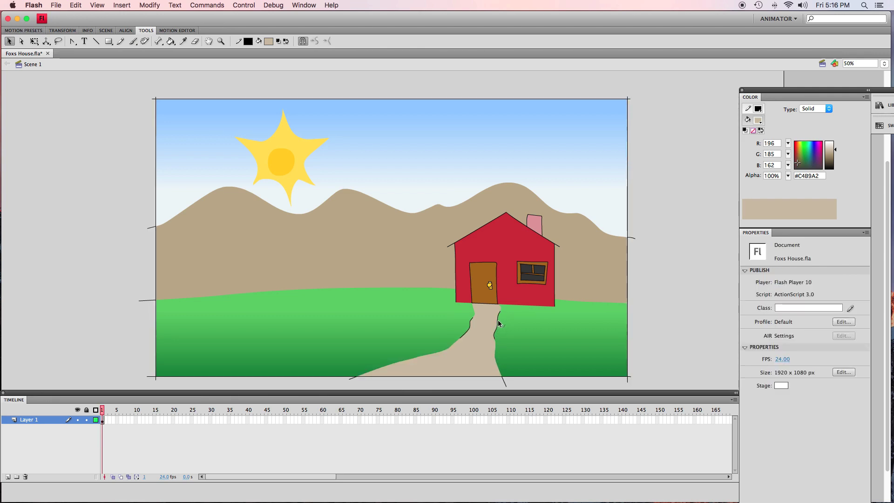
left_click(498, 323)
key("Delete")
left_click(467, 325)
key("Delete")
Step: Select all artwork in frame 1 and convert it to a Graphic symbol named "foxs house"
left_click(103, 420)
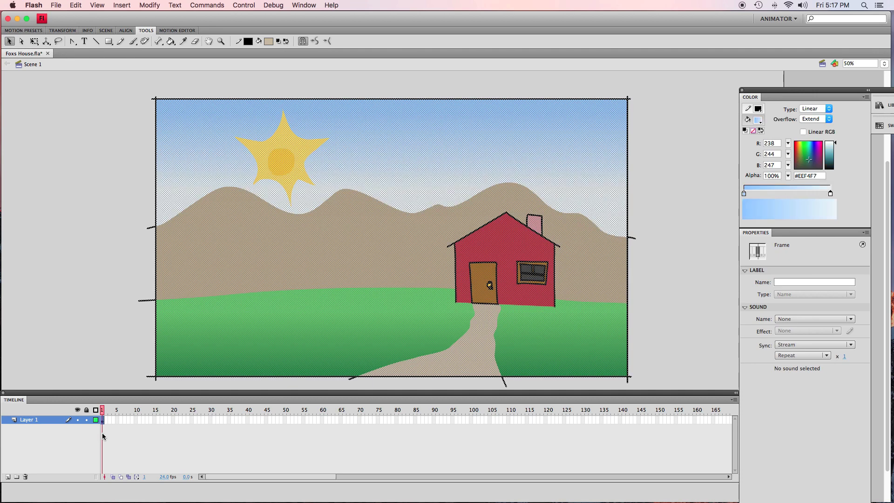
left_click(150, 5)
left_click(192, 32)
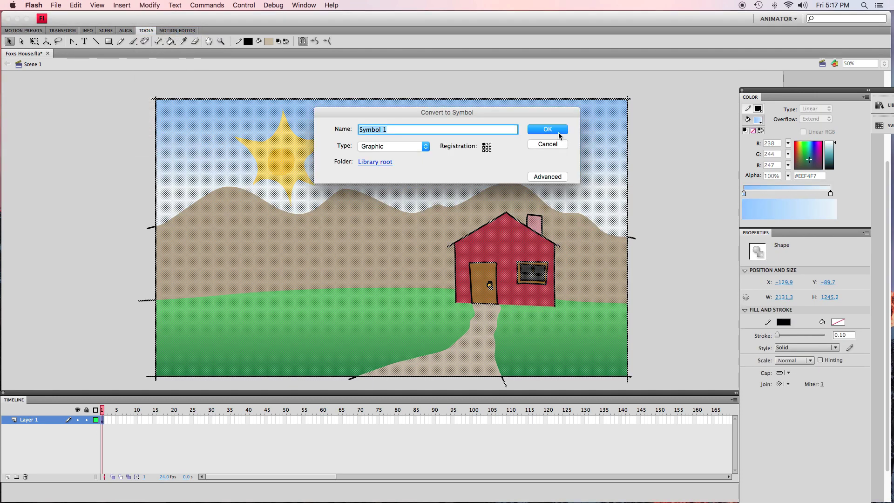
type("fo")
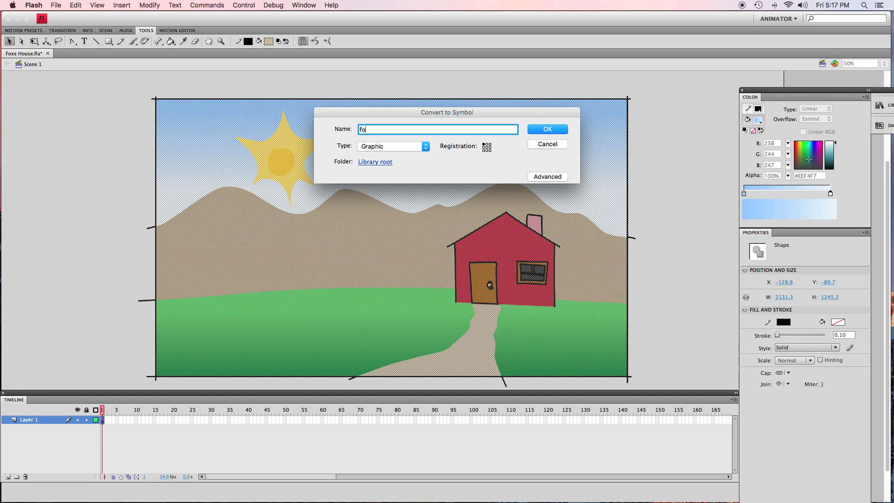
type("xs house")
key("Return")
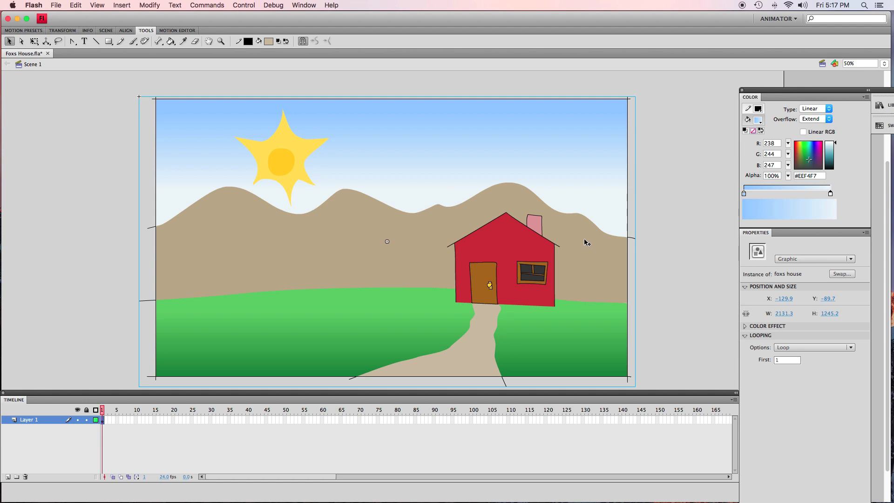
Step: Shift the house symbol slightly down and to the right, open it for editing and select its Layer 1
mouse_move(598, 144)
left_mouse_down()
mouse_move(633, 201)
mouse_move(612, 142)
mouse_move(604, 153)
left_mouse_up()
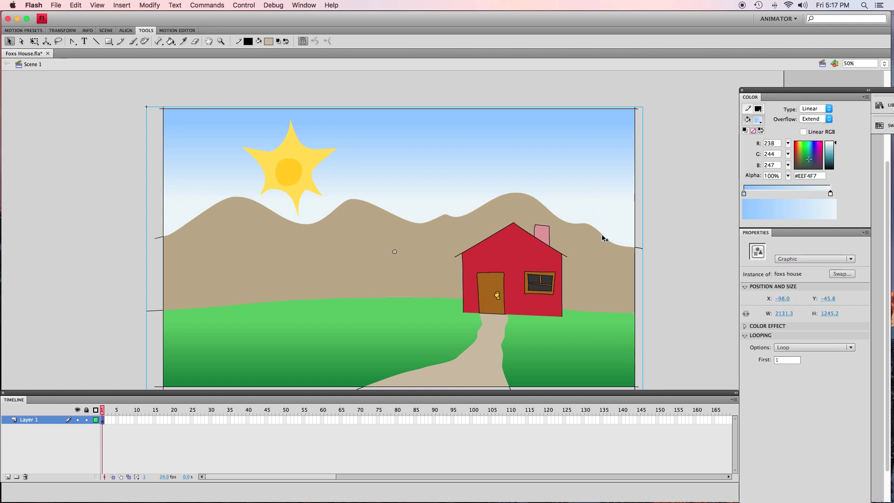
double_click(519, 359)
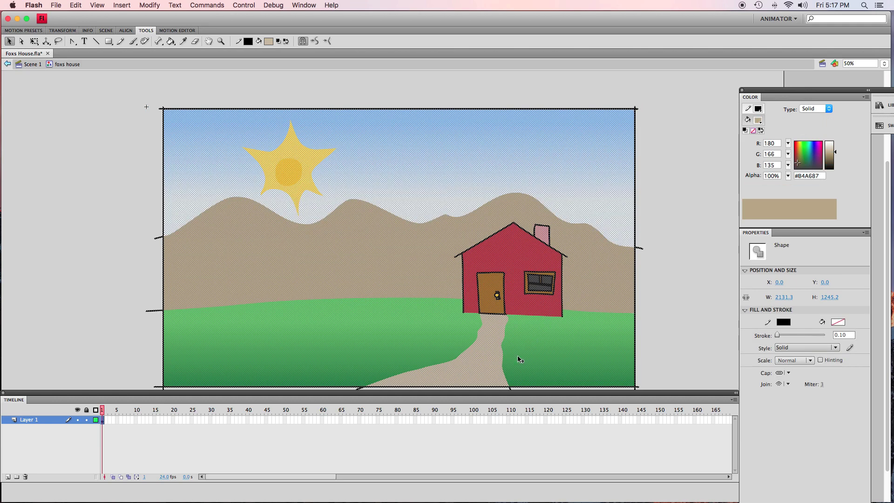
left_click(115, 340)
left_click(35, 420)
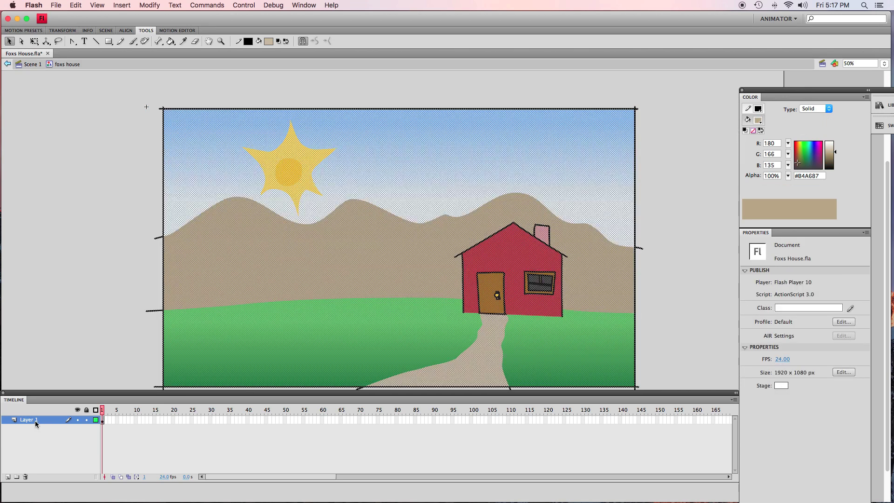
Step: Rename Layer 1 as "background"
double_click(35, 420)
type("bg")
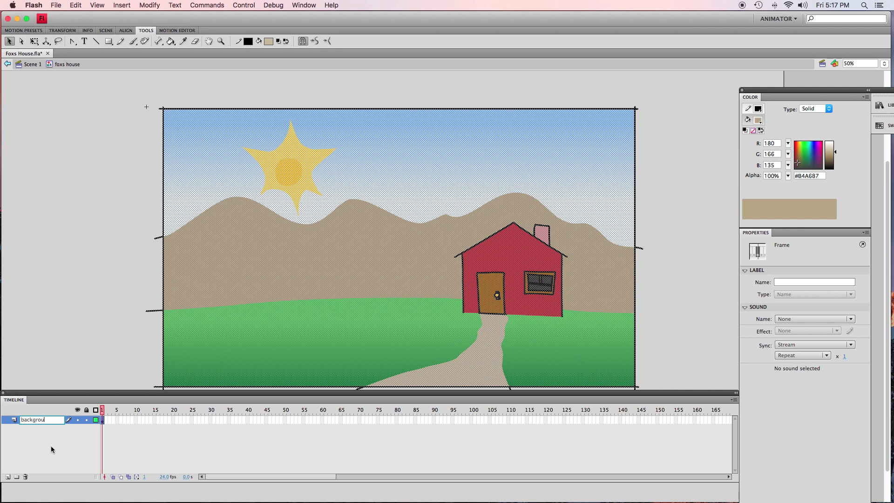
type("d")
left_click(102, 442)
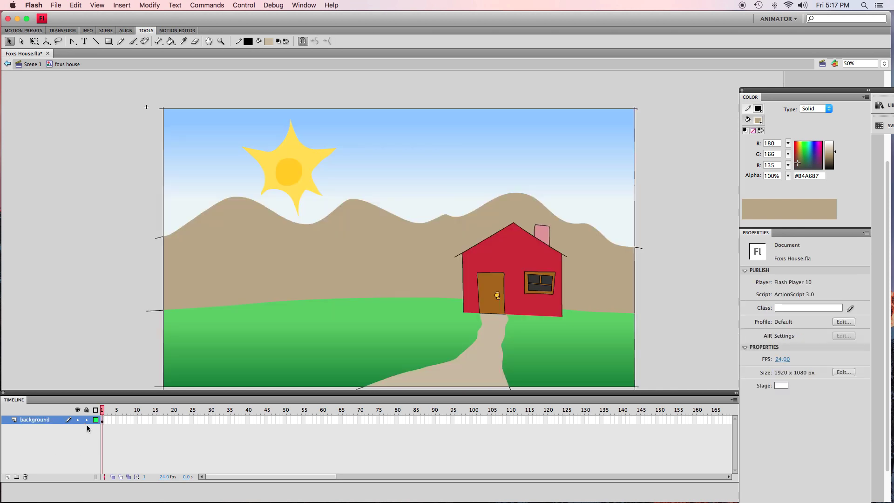
Step: Lock the background layer and add a new layer named "detsils" above it
left_click(8, 477)
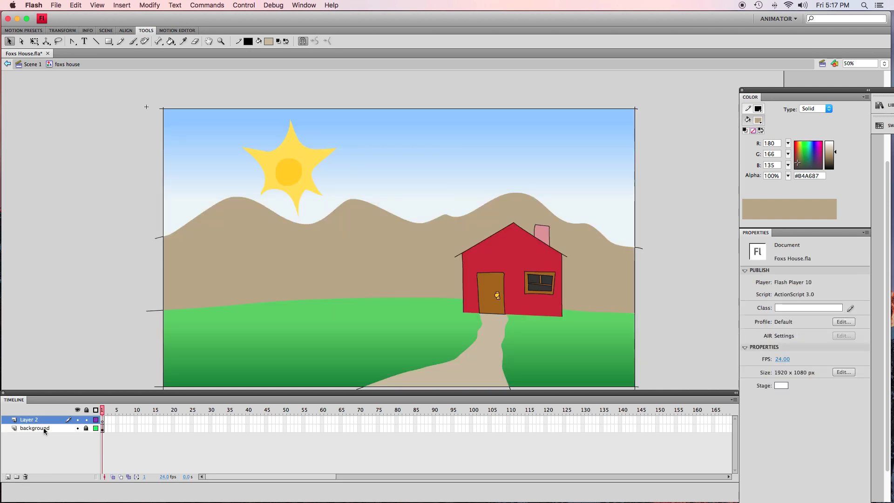
double_click(41, 420)
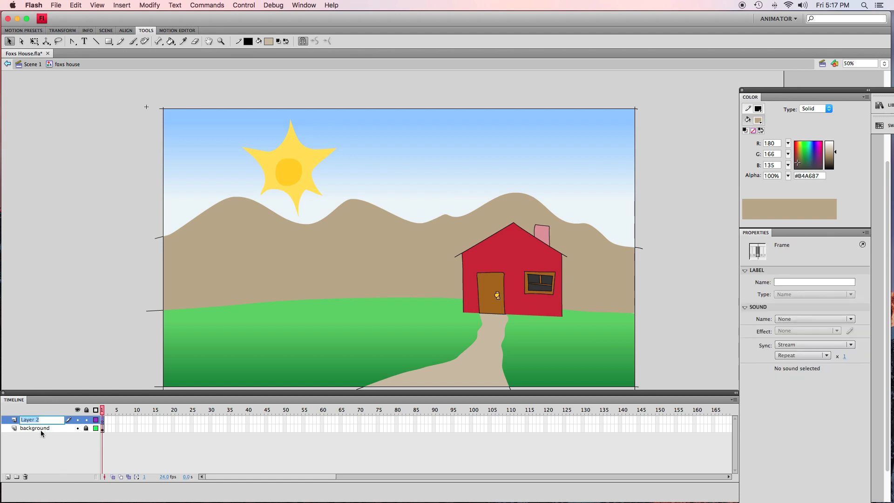
type("detsils")
left_click(56, 455)
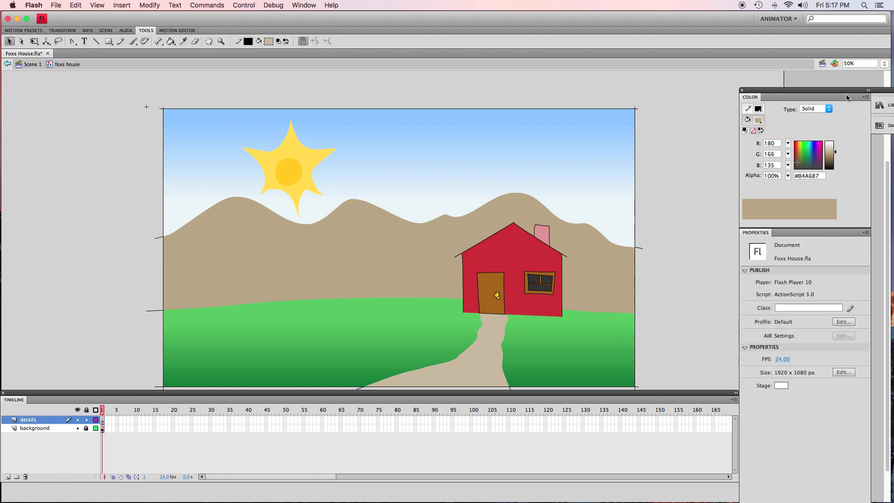
Step: Draw small black grass marks with the Pencil tool on the lawn between the house and the lawn's centre
left_click(884, 63)
left_click(884, 75)
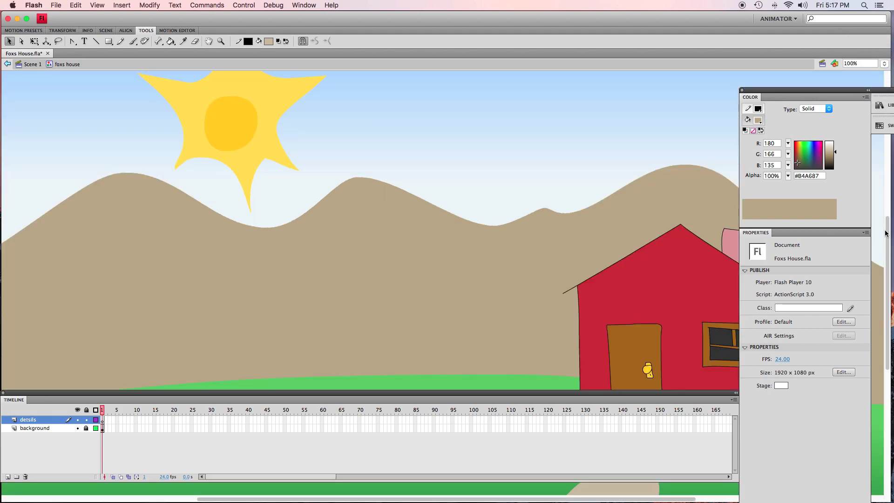
left_click_drag(887, 232, 885, 298)
key("i")
key("u")
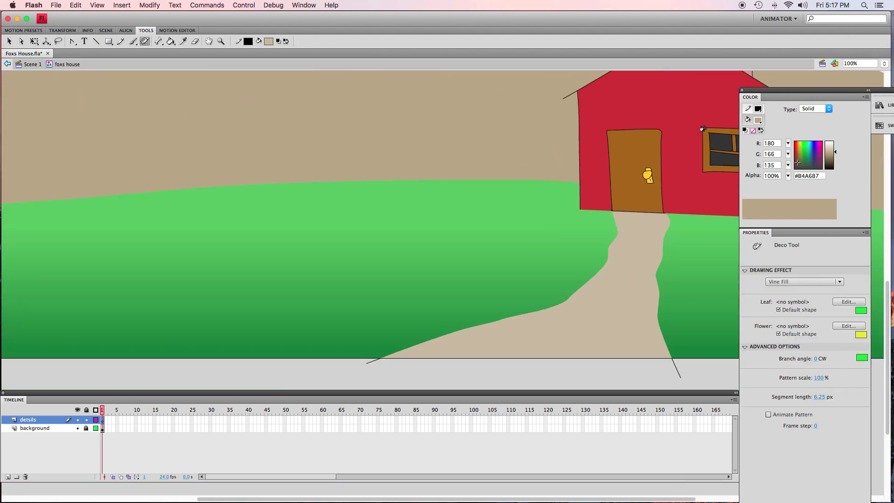
key("y")
left_click(884, 63)
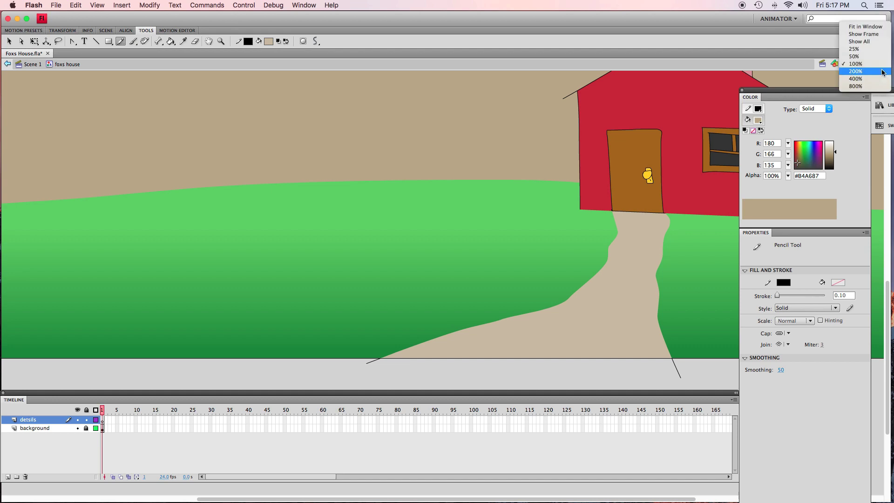
left_click(861, 73)
left_click_drag(884, 267, 885, 329)
left_click_drag(446, 263, 458, 255)
left_click_drag(513, 263, 521, 261)
left_click_drag(620, 227, 627, 224)
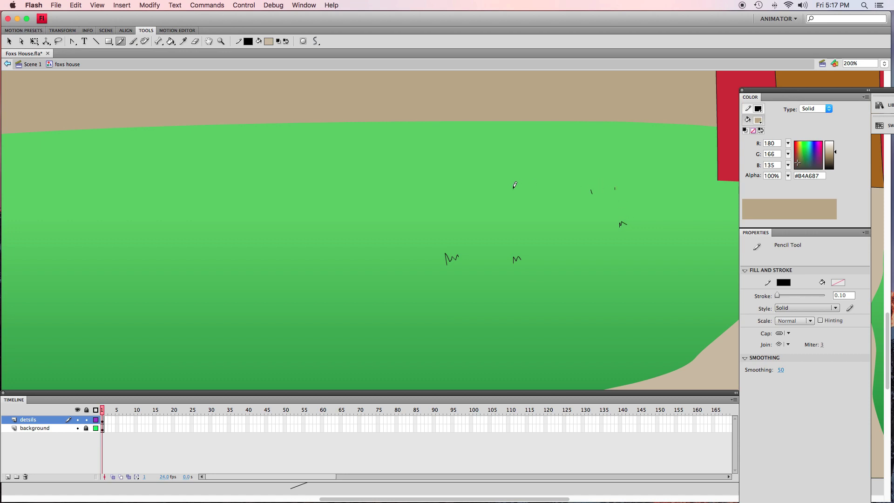
left_click(356, 255)
Step: Pencil more zigzag and short grass marks across the middle of the lawn left of the path
left_click_drag(504, 499, 599, 500)
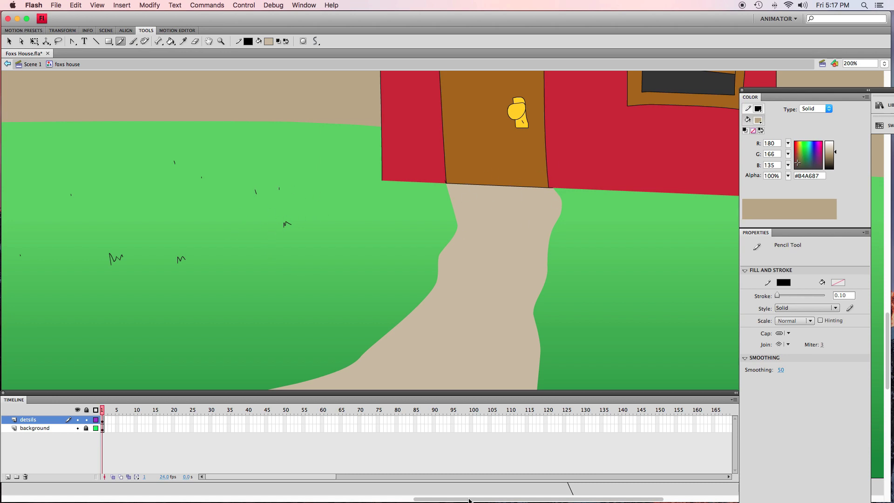
left_click_drag(469, 499, 351, 500)
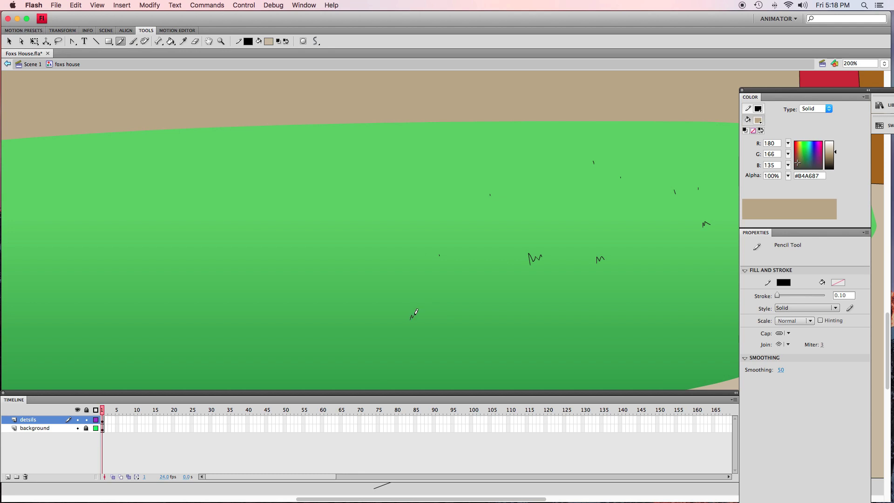
left_click_drag(506, 329, 511, 322)
left_click_drag(302, 265, 303, 262)
left_click_drag(320, 254, 320, 253)
left_click_drag(588, 362, 595, 357)
left_click_drag(887, 326, 886, 344)
Step: Add grass tufts and small blades to the darker lower lawn beside the path's left edge
left_click_drag(281, 343, 287, 339)
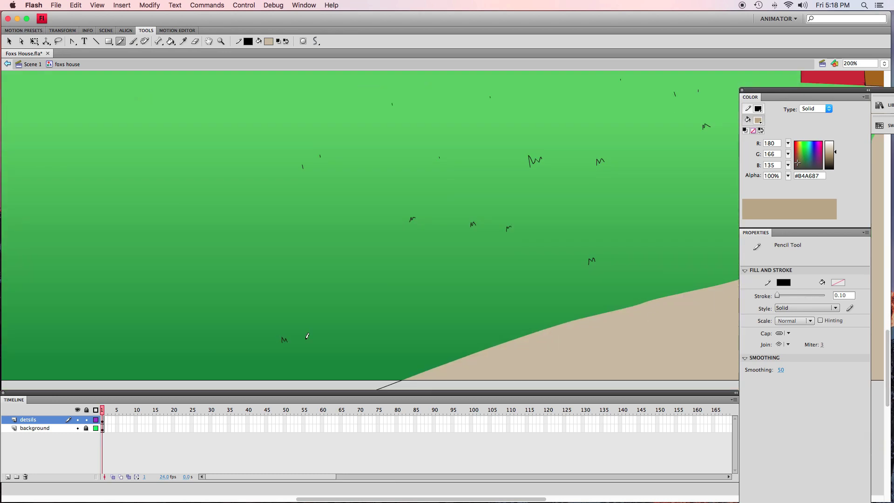
left_click_drag(377, 314, 436, 300)
left_click_drag(163, 297, 174, 292)
left_click_drag(191, 193, 191, 188)
left_click_drag(448, 343, 449, 339)
left_click_drag(453, 340, 472, 331)
left_click_drag(540, 289, 537, 272)
Step: Scatter short grass blades and tufts over the far-left part of the lawn
left_click_drag(458, 498, 341, 498)
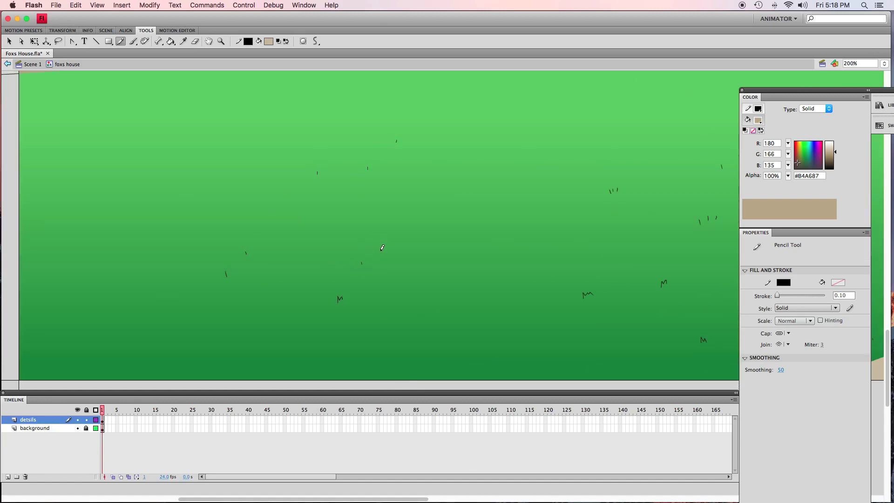
left_click_drag(308, 350, 311, 352)
left_click_drag(85, 352, 92, 349)
mouse_move(109, 234)
left_mouse_down()
mouse_move(147, 226)
mouse_move(152, 248)
left_mouse_up()
left_click_drag(155, 244, 159, 243)
left_click_drag(40, 230, 43, 234)
left_click_drag(76, 209, 78, 204)
left_click_drag(185, 208, 186, 209)
left_click_drag(261, 198, 261, 200)
left_click_drag(225, 146, 225, 148)
left_click_drag(229, 142, 230, 144)
mouse_move(413, 500)
left_mouse_down()
mouse_move(525, 473)
mouse_move(617, 430)
mouse_move(454, 425)
left_mouse_up()
left_click_drag(346, 240, 347, 241)
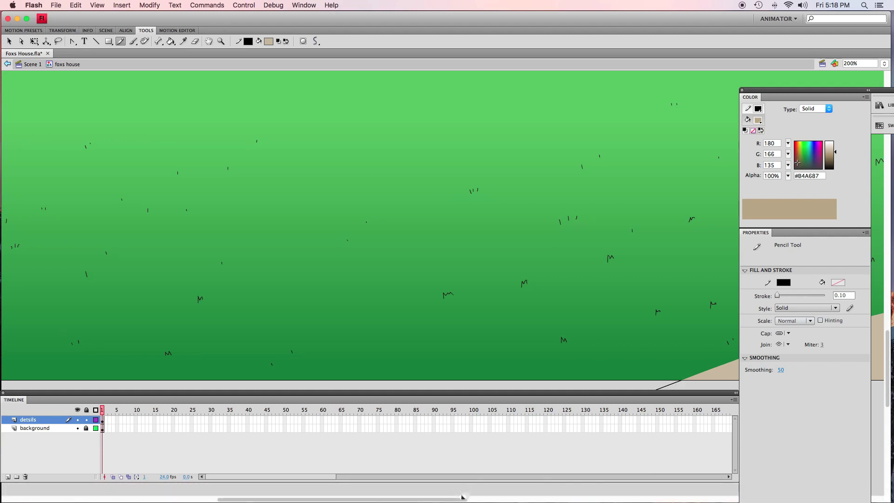
Step: Draw scattered grass marks on the lawn to the right of the path
left_click_drag(461, 499, 719, 466)
left_click_drag(465, 334, 470, 334)
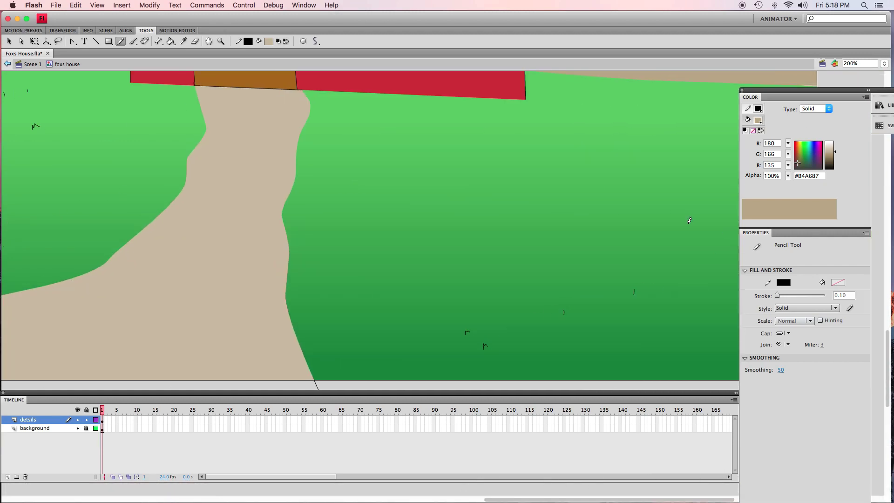
left_click_drag(602, 327, 605, 330)
left_click_drag(346, 224, 347, 222)
left_click_drag(349, 222, 350, 219)
left_click_drag(346, 321, 358, 350)
left_click_drag(491, 501, 577, 499)
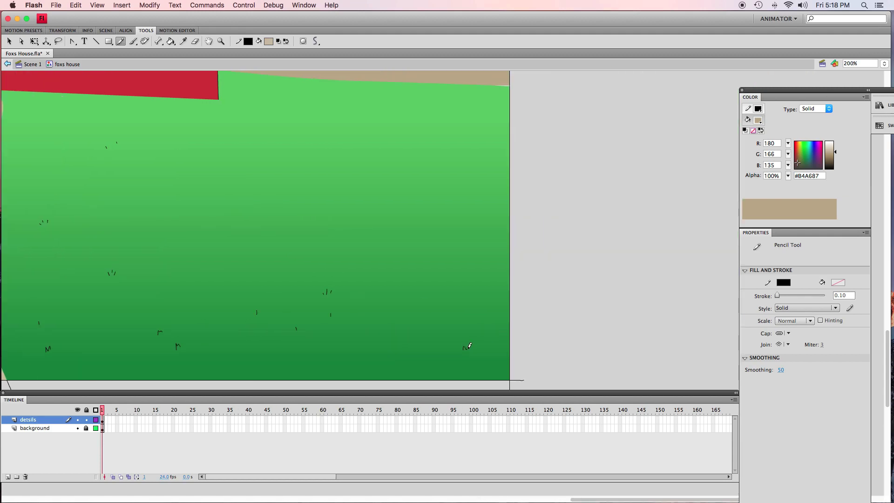
left_click_drag(464, 289, 463, 294)
left_click_drag(454, 253, 453, 256)
Step: Pencil small pebble marks along the path, from its wide lower end up to the door
left_click_drag(582, 501, 519, 500)
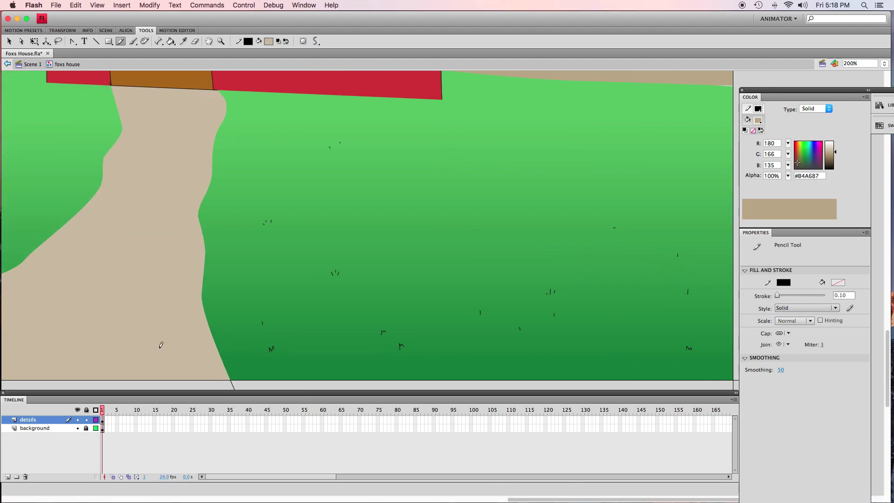
left_click_drag(163, 353, 167, 351)
left_click_drag(182, 321, 186, 320)
left_click_drag(87, 295, 115, 293)
left_click_drag(73, 355, 71, 357)
left_click_drag(154, 312, 157, 311)
left_click_drag(176, 276, 179, 276)
left_click_drag(173, 232, 176, 231)
left_click_drag(174, 175, 177, 174)
left_click_drag(34, 308, 36, 310)
left_click_drag(513, 499, 426, 499)
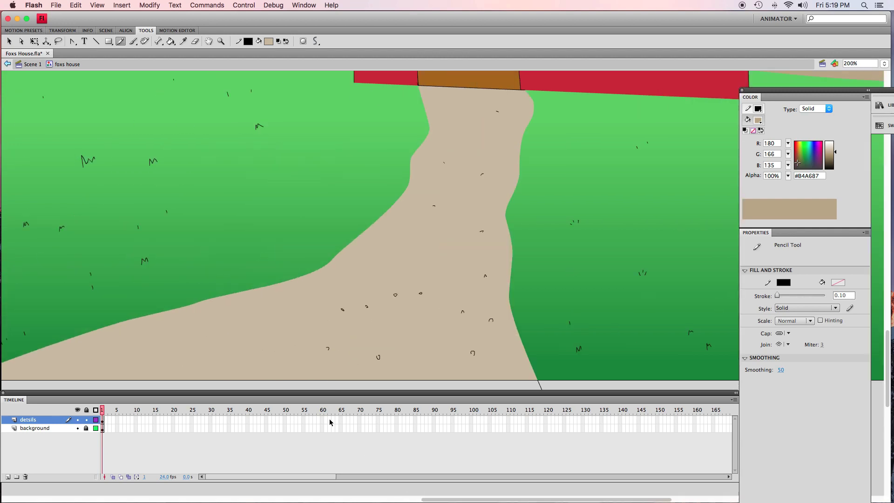
left_click_drag(132, 359, 133, 361)
left_click_drag(175, 328, 222, 334)
left_click_drag(243, 303, 245, 305)
Step: Draw partial brick outlines and short dashes across the red house wall around the door, window and gable
left_click_drag(886, 341, 880, 281)
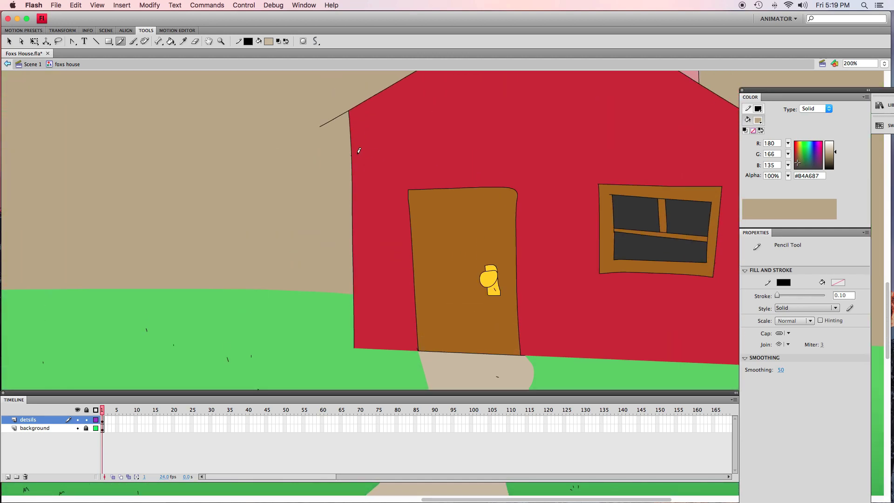
mouse_move(407, 203)
left_mouse_down()
mouse_move(400, 216)
mouse_move(357, 227)
left_mouse_up()
left_click_drag(378, 268, 373, 275)
mouse_move(596, 264)
left_mouse_down()
mouse_move(588, 265)
mouse_move(596, 273)
left_mouse_up()
left_click_drag(521, 196, 530, 206)
left_click_drag(537, 499, 581, 419)
mouse_move(539, 320)
left_mouse_down()
mouse_move(529, 320)
mouse_move(536, 328)
left_mouse_up()
mouse_move(539, 142)
left_mouse_down()
mouse_move(531, 142)
mouse_move(538, 153)
mouse_move(517, 149)
left_mouse_up()
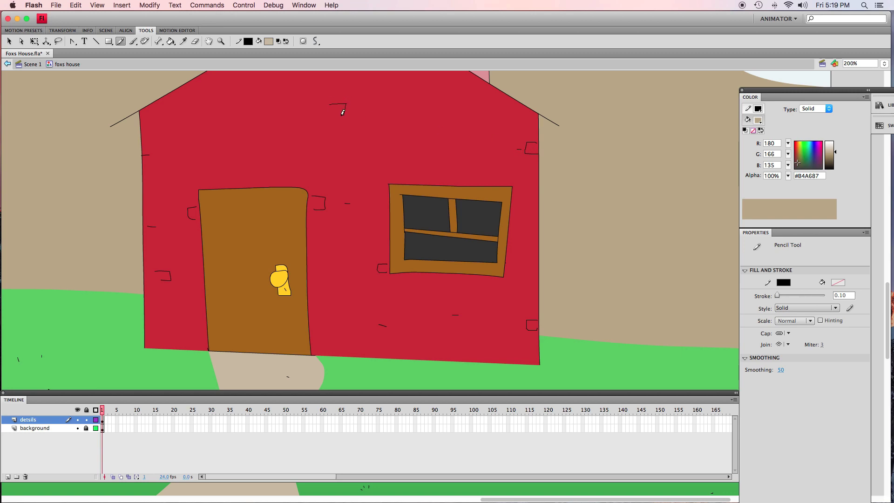
mouse_move(342, 113)
left_mouse_down()
mouse_move(326, 118)
mouse_move(349, 92)
left_mouse_up()
Step: Draw brick outlines over the pink chimney, then show the whole scene at 50% zoom
scroll(886, 293, "up", 5)
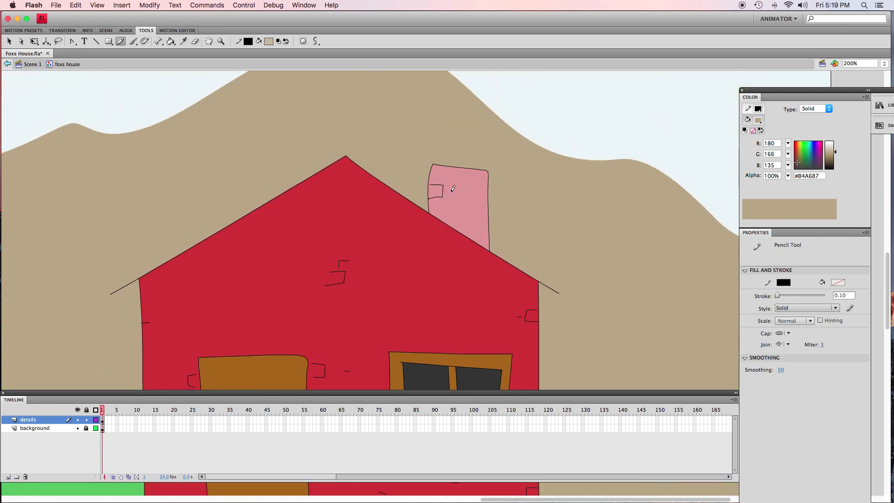
mouse_move(444, 190)
left_mouse_down()
mouse_move(461, 178)
mouse_move(446, 177)
mouse_move(485, 192)
mouse_move(478, 220)
mouse_move(454, 212)
mouse_move(452, 220)
mouse_move(482, 233)
left_mouse_up()
left_click_drag(887, 262, 887, 321)
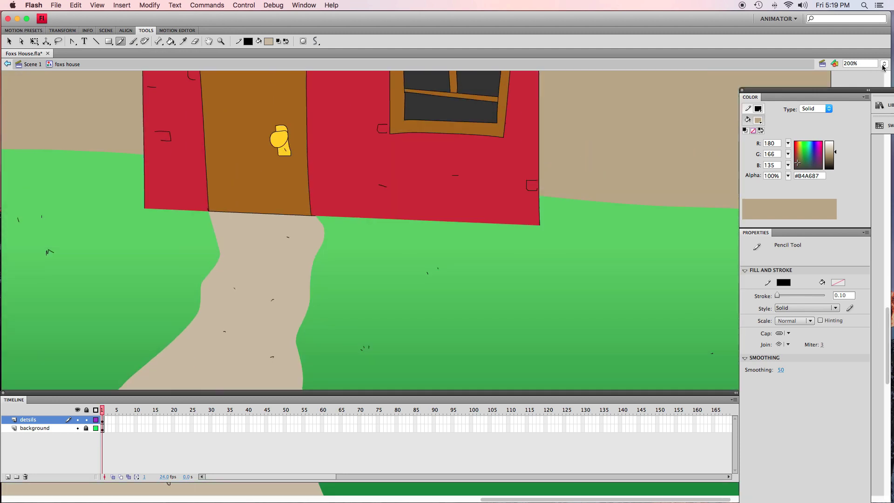
left_click(884, 63)
left_click(879, 53)
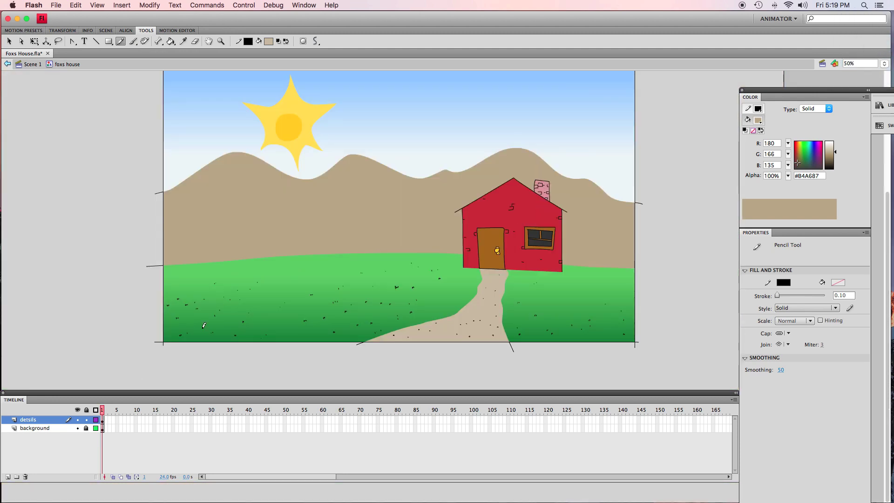
scroll(267, 372, "up", 1)
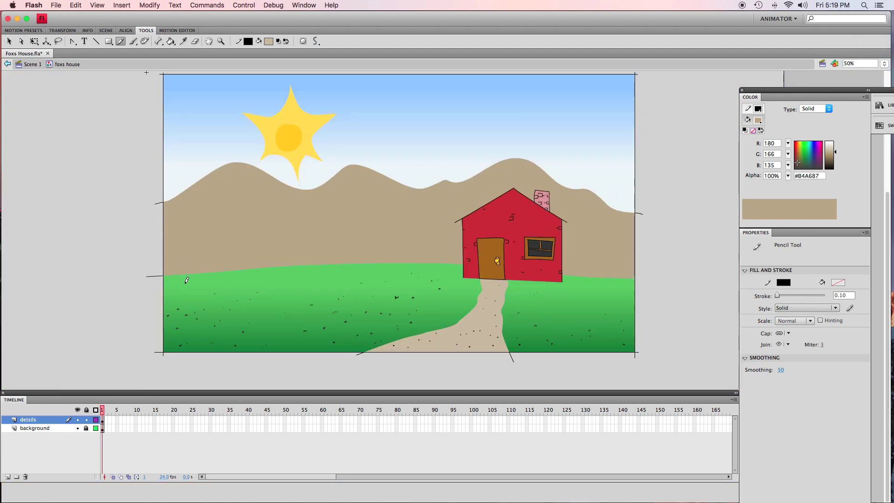
Step: Lock the detsils layer and add a new layer named "shadows" above it
left_click(86, 419)
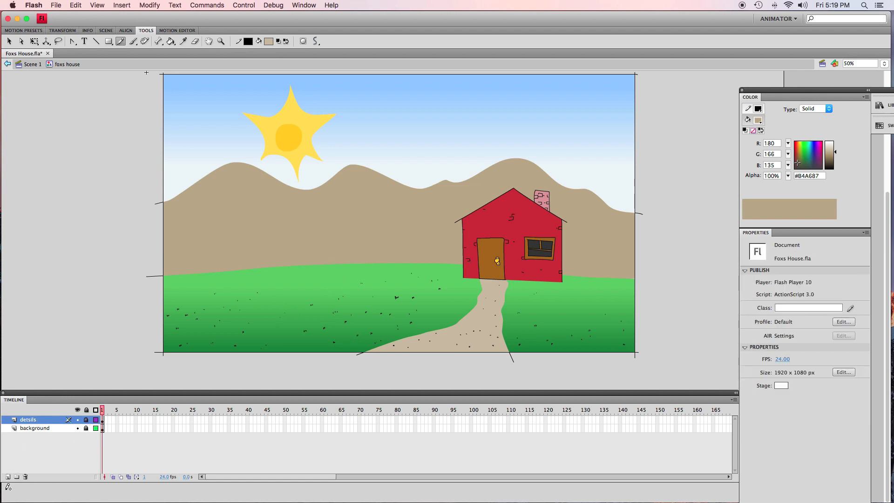
left_click(8, 476)
double_click(32, 419)
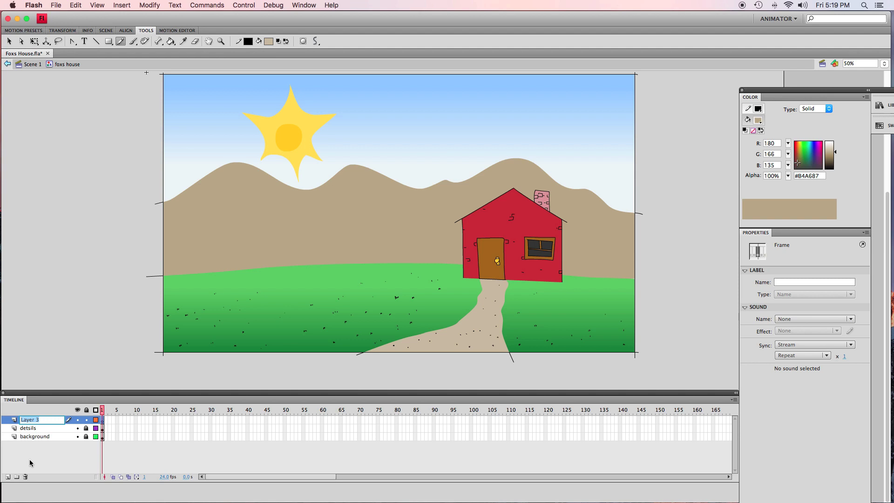
type("shadows")
key("Return")
Step: Set up the Brush tool with a black #000000 fill at 25% alpha
key("b")
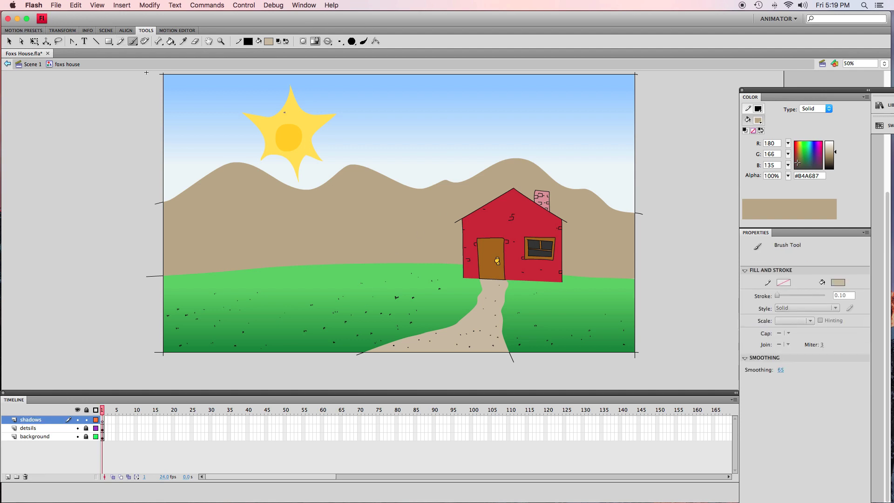
left_click(339, 42)
left_click(355, 43)
left_click(133, 42)
left_click(143, 137)
left_click(758, 120)
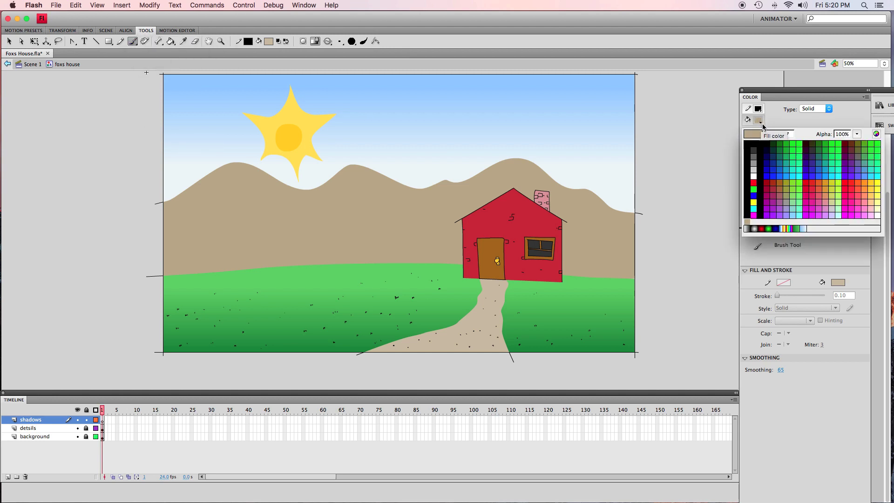
left_click(755, 145)
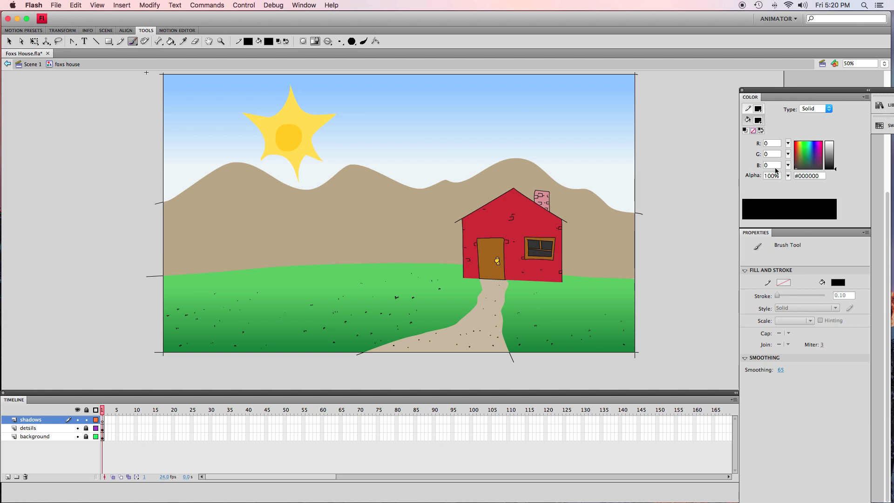
left_click_drag(788, 177, 789, 215)
Step: Choose a slightly larger brush size and paint a thin shadow along the base of the house
left_click(884, 63)
left_click(884, 74)
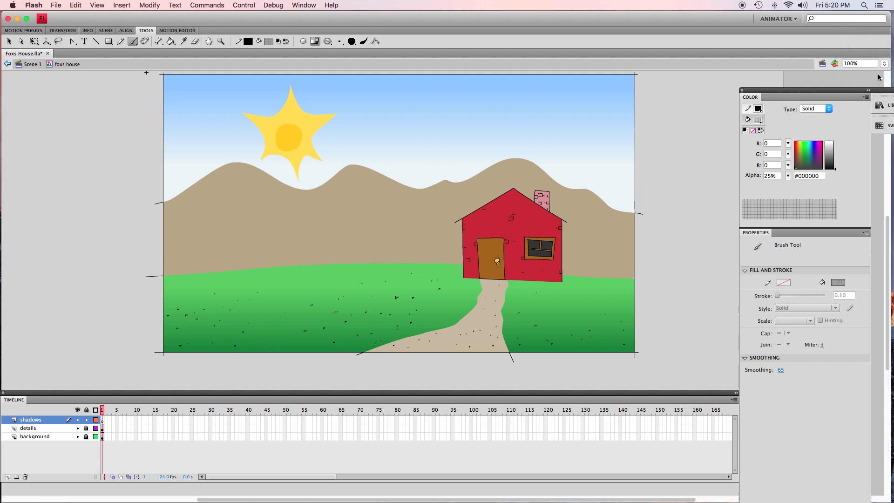
scroll(872, 305, "down", 5)
scroll(872, 304, "up", 1)
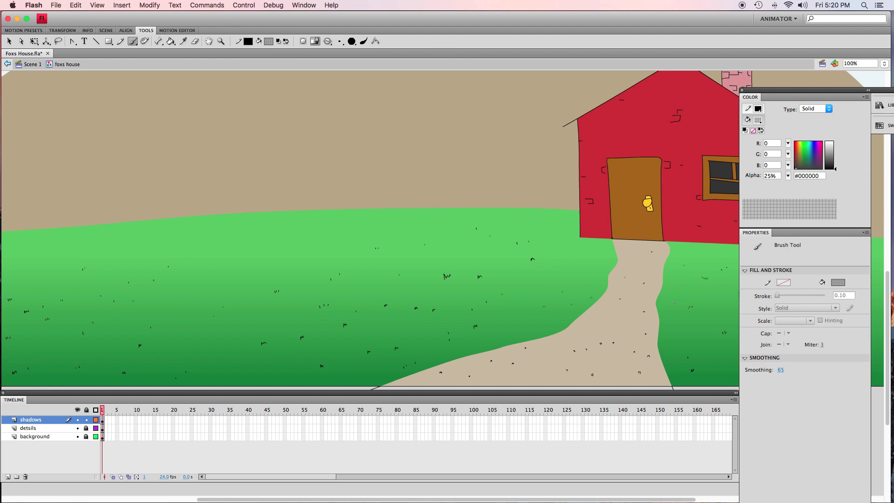
left_click_drag(450, 499, 560, 498)
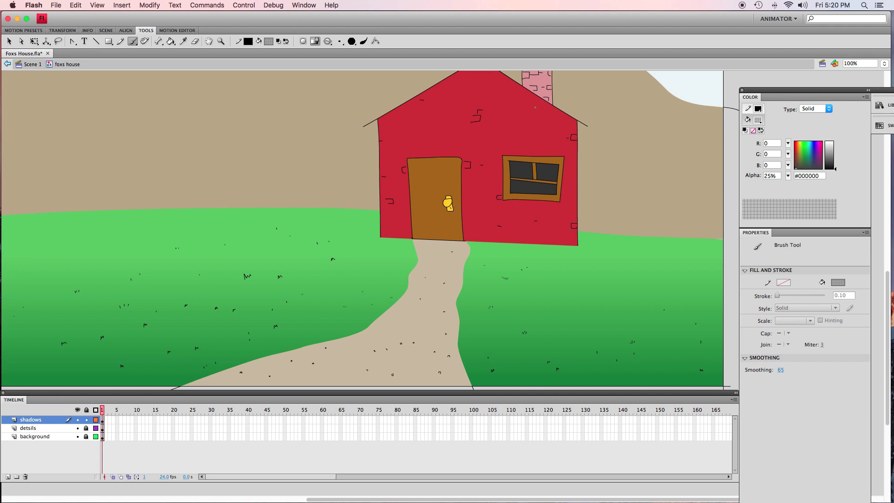
left_click(340, 42)
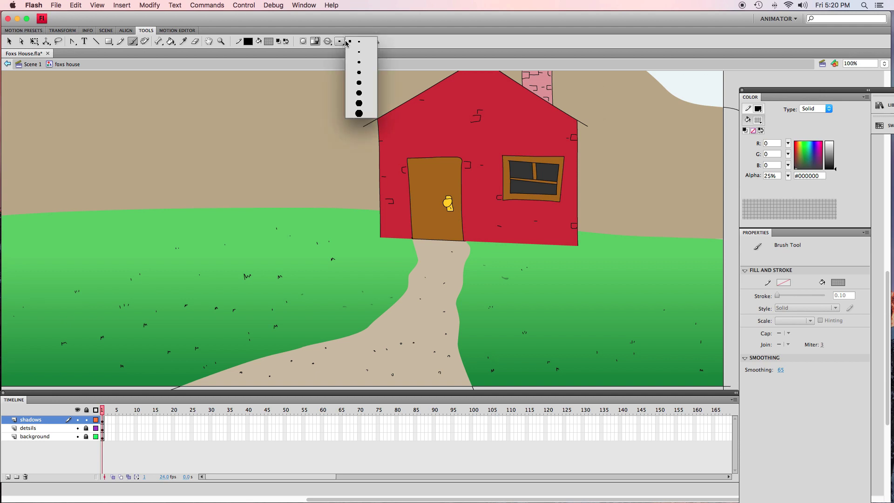
left_click(370, 62)
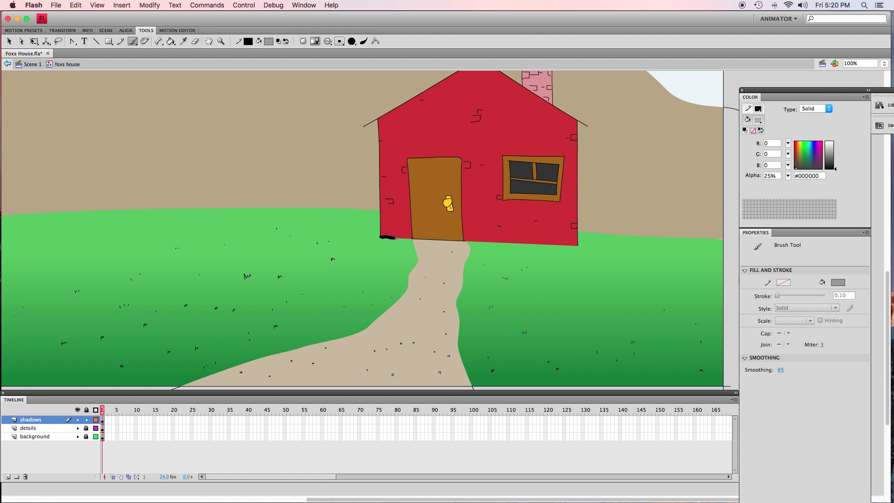
left_click_drag(396, 238, 583, 249)
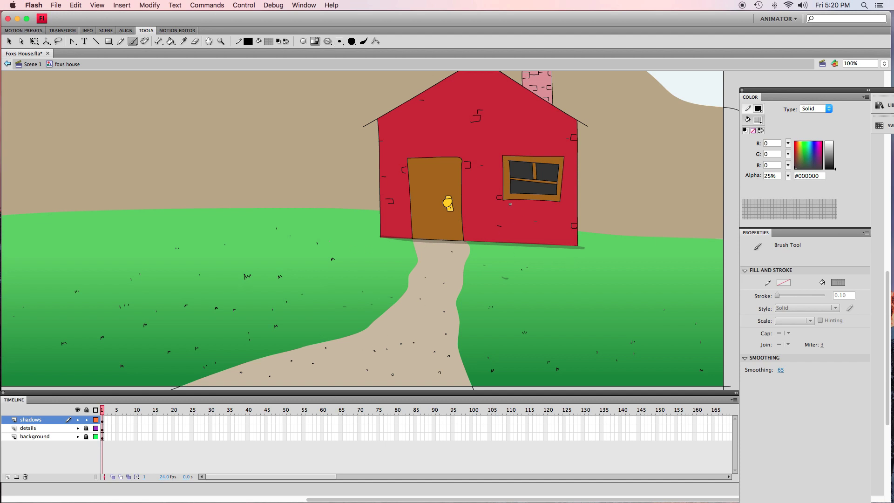
Step: Choose a smaller brush size and add a new layer named "light" above the locked shadows layer
left_click(340, 41)
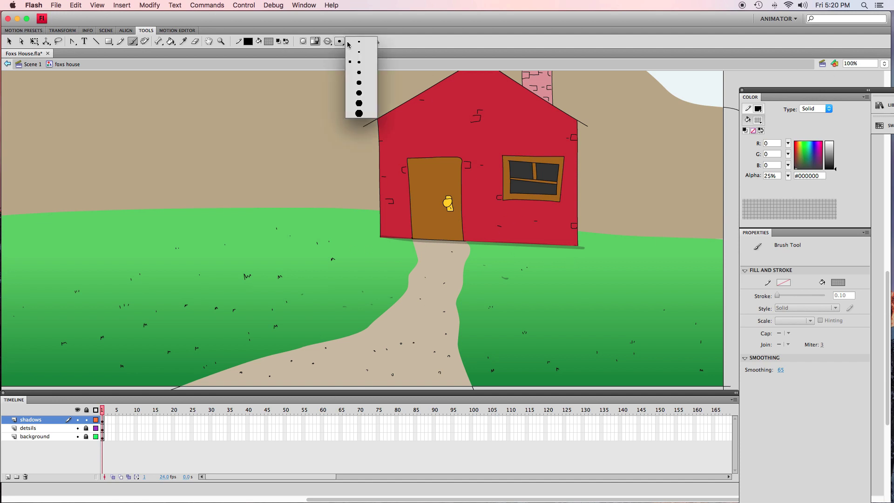
left_click(353, 54)
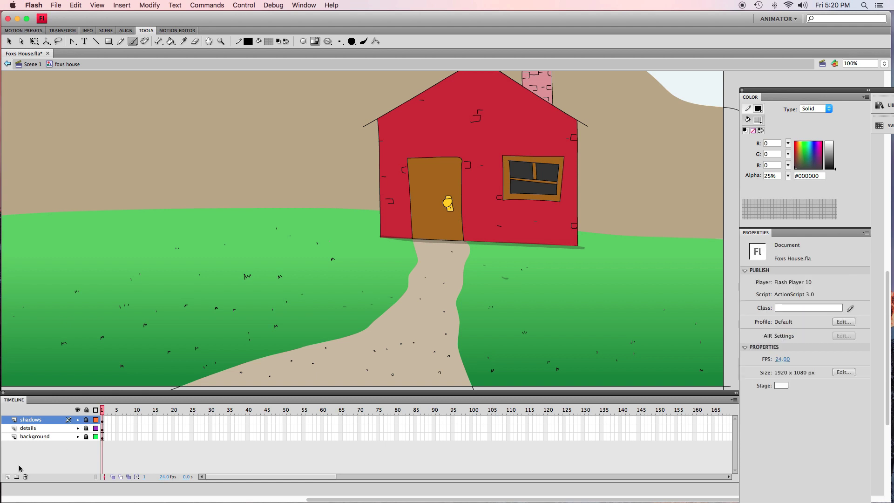
left_click(8, 476)
double_click(40, 423)
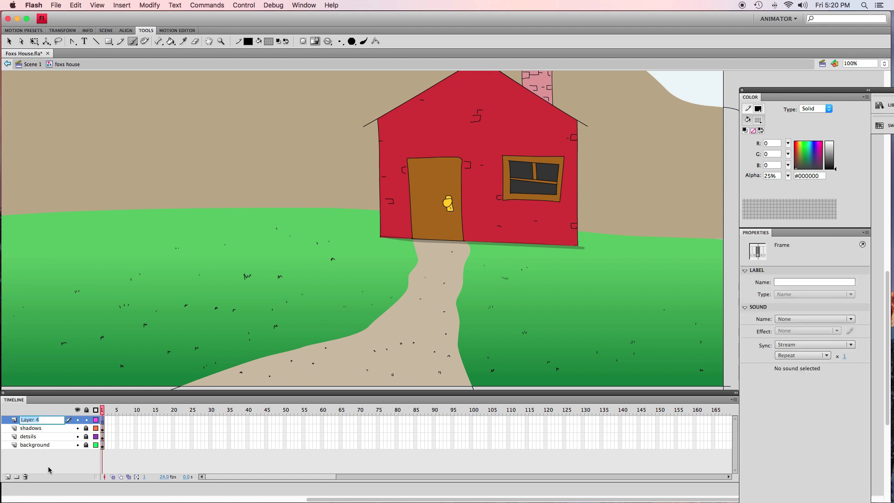
type("light")
key("Return")
Step: Choose the green radial gradient preset as the fill and recolour its inner stop to yellow-green #E6FF00
left_click_drag(408, 496, 249, 471)
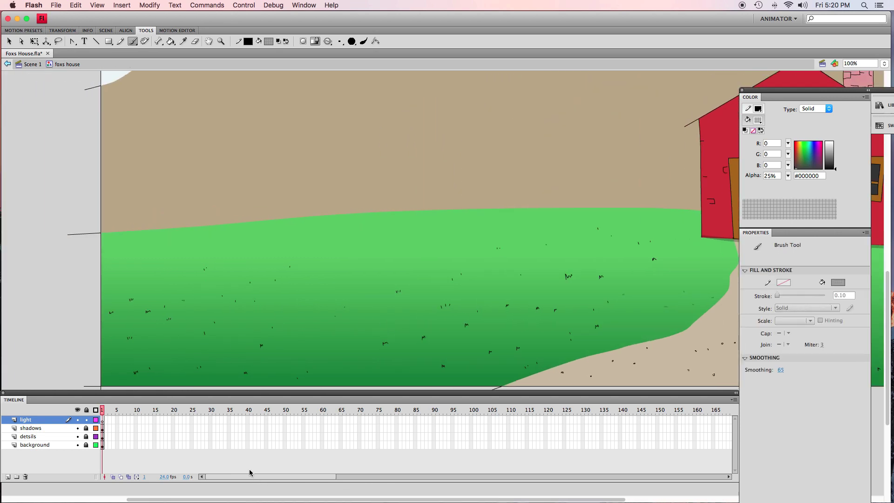
left_click_drag(886, 282, 873, 182)
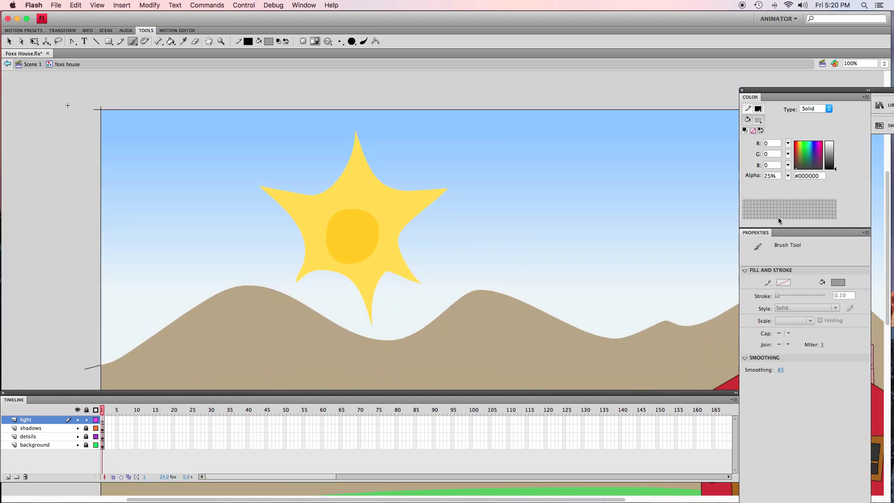
left_click(757, 121)
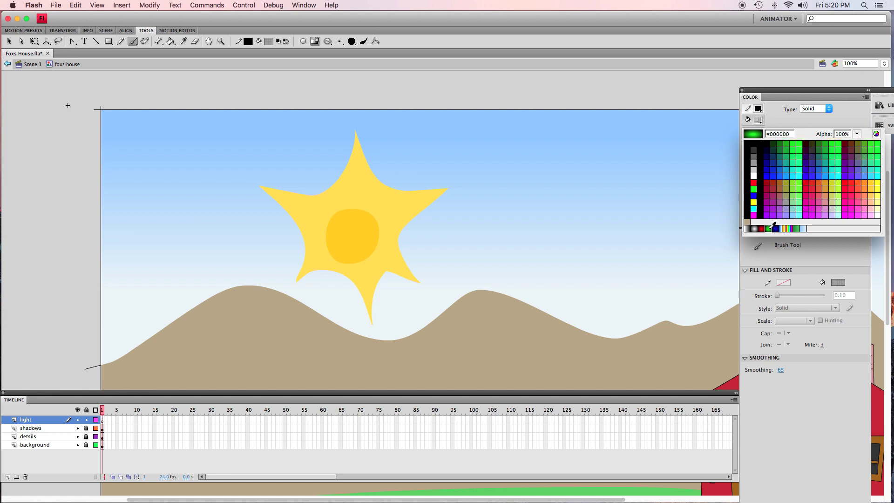
left_click(769, 229)
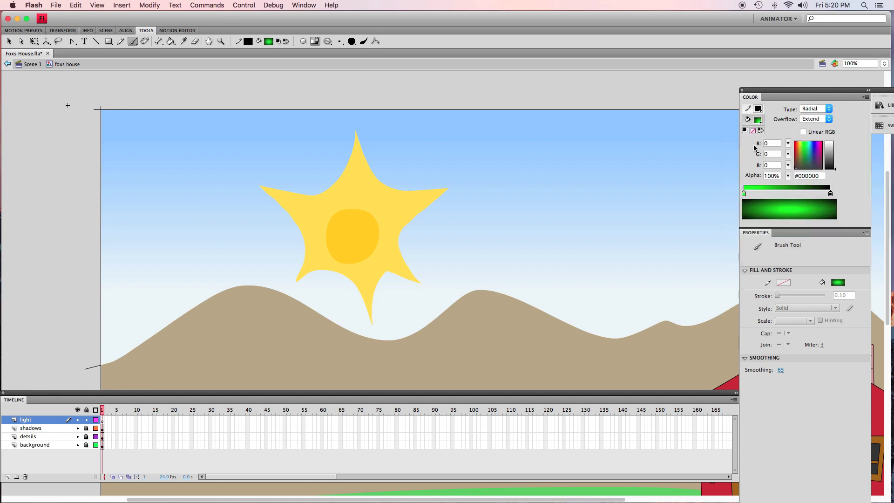
left_click(743, 193)
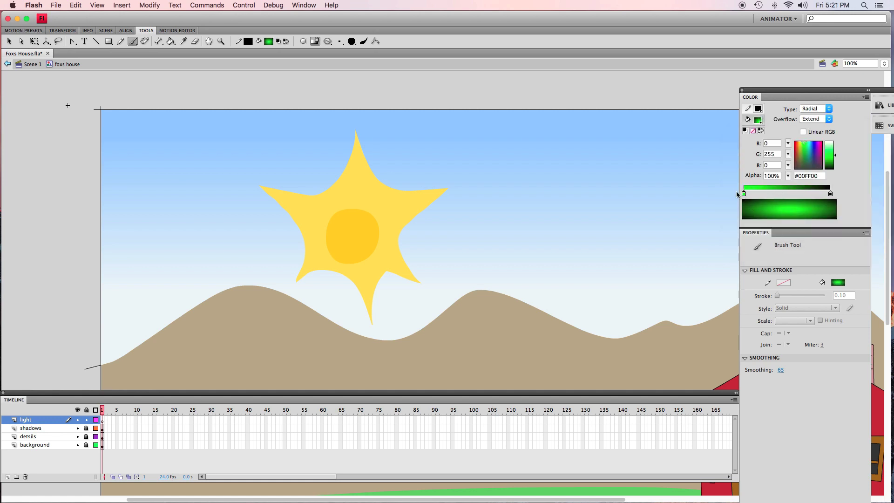
left_click(800, 144)
Step: Set the gradient's outer stop to #FFD01A at 0% alpha and its inner stop to 41% alpha
left_click(830, 193)
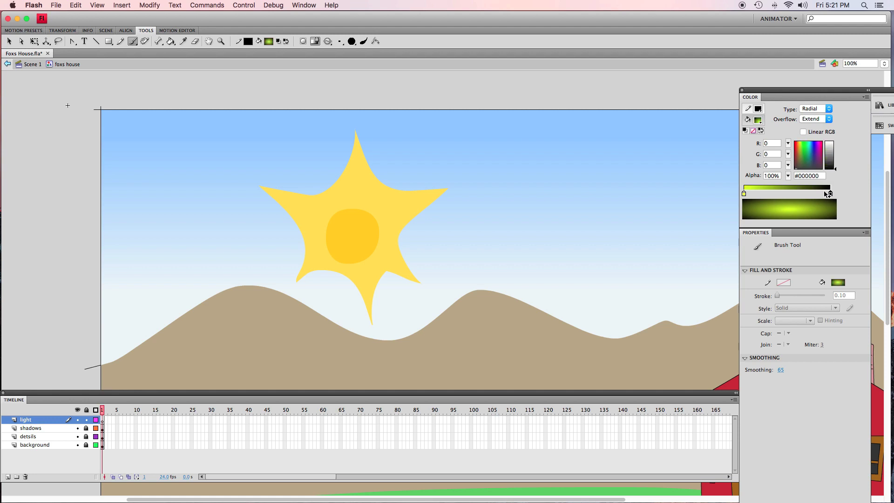
left_click(801, 145)
left_click(829, 155)
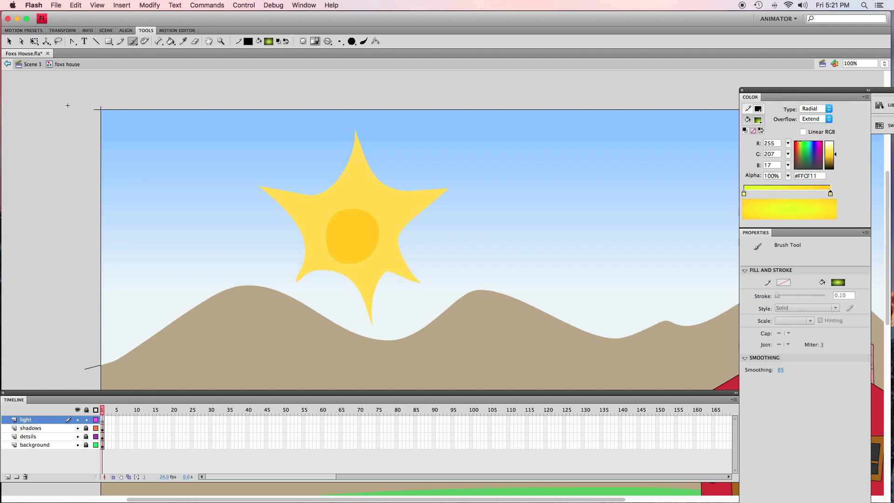
left_click_drag(829, 154, 829, 153)
left_click_drag(788, 176, 787, 232)
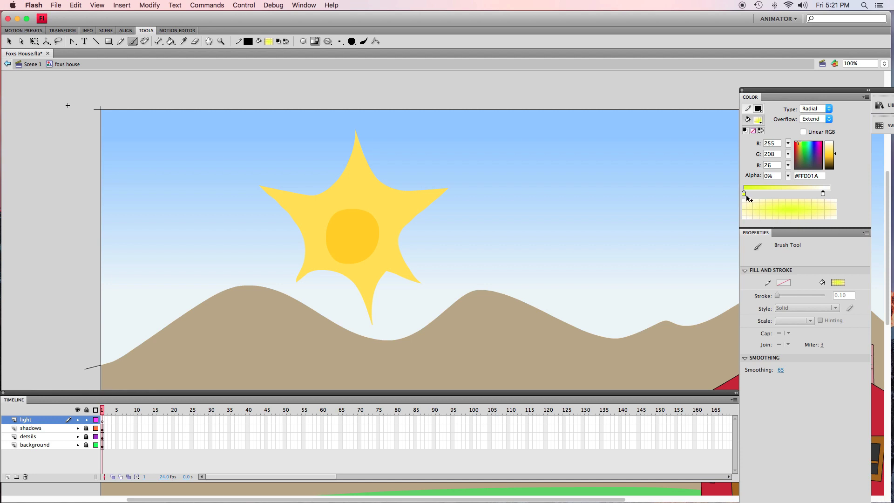
left_click_drag(745, 195, 785, 209)
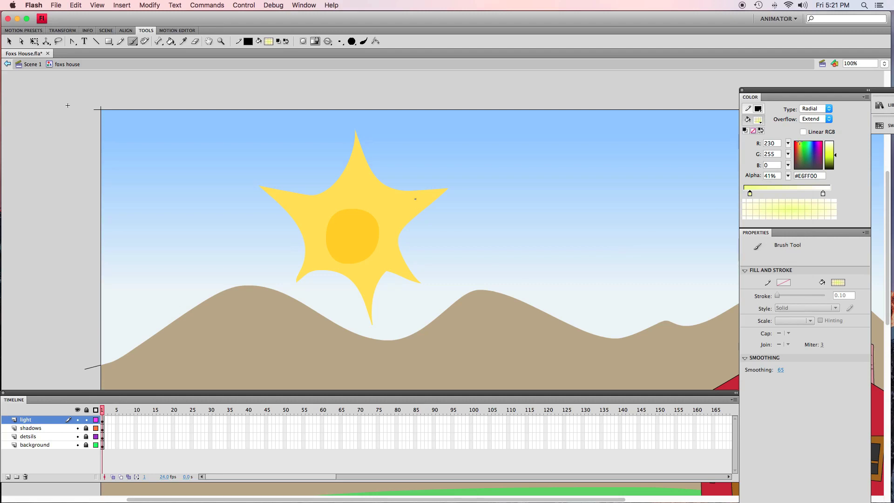
Step: Draw a gradient-filled circle about 521 px wide beside the sun, break it apart and delete its black outline
key("o")
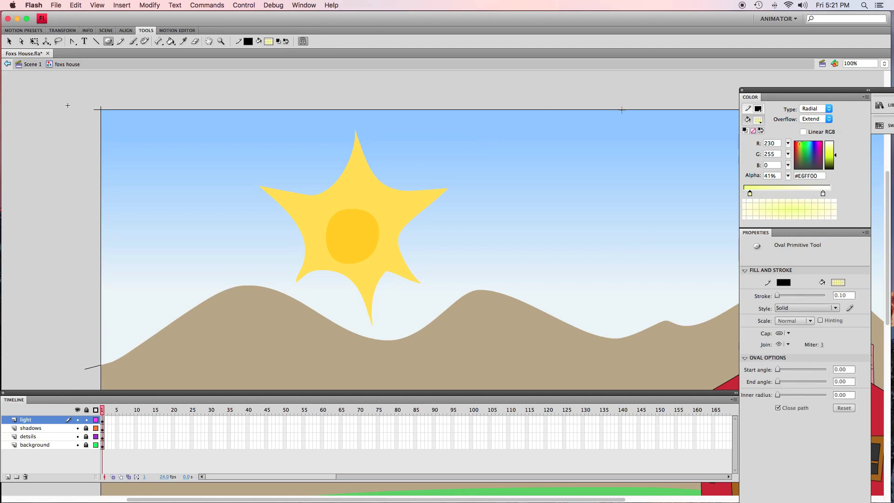
left_click_drag(621, 110, 380, 339)
key("v")
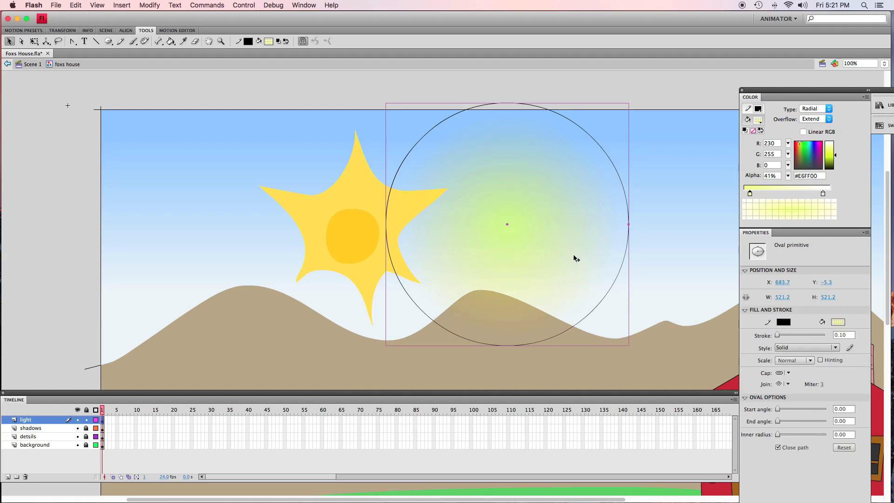
key("super+b")
left_click(629, 243)
left_click(627, 242)
key("Delete")
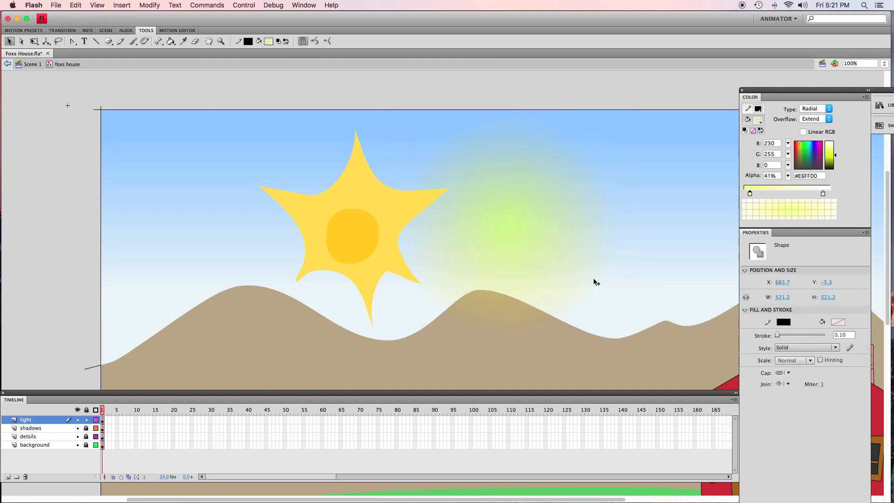
Step: Move the glow circle over the sun
left_click(540, 278)
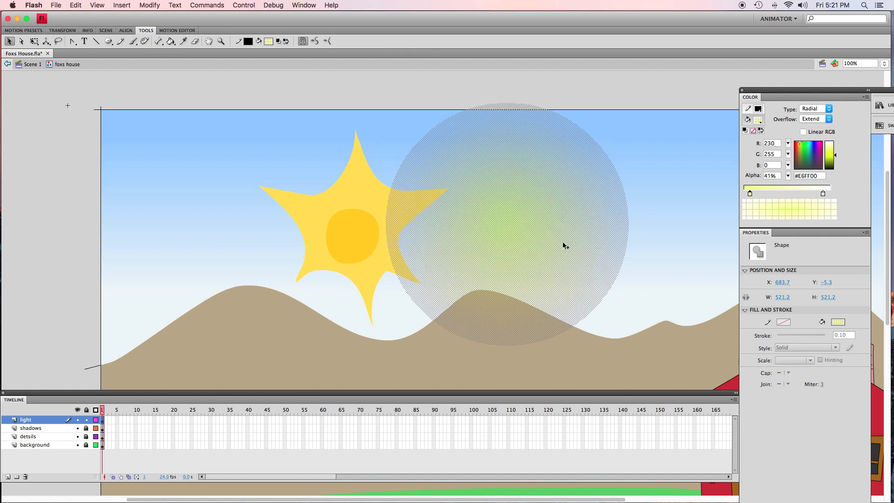
left_click_drag(576, 241, 424, 252)
left_click(489, 261)
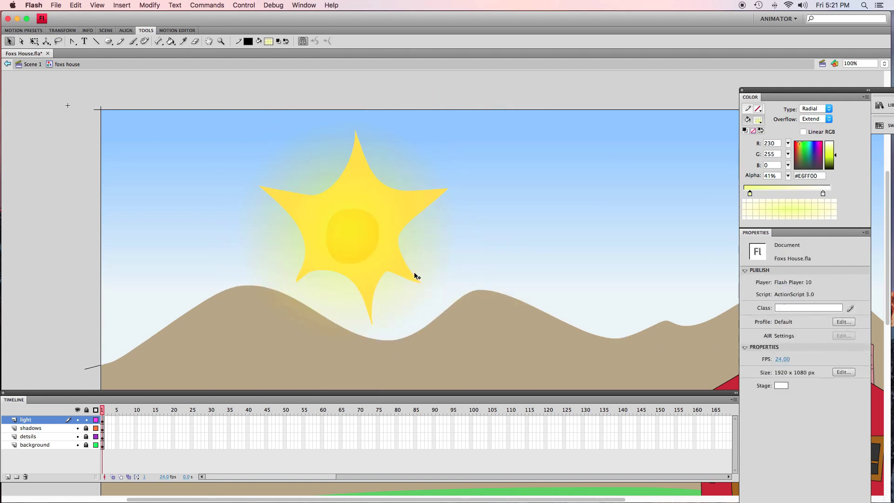
Step: Recolour the glow's inner gradient stop to #FFE600 and raise its alpha to 72%
left_click(430, 294)
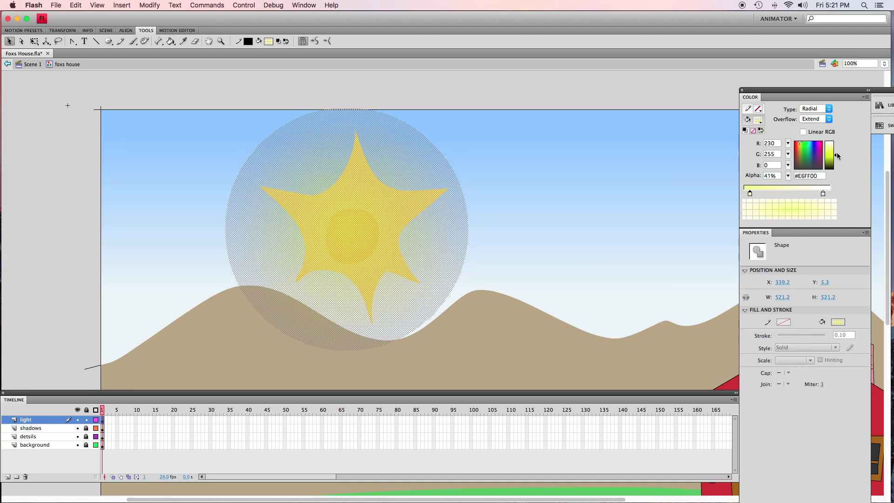
left_click_drag(799, 145, 798, 143)
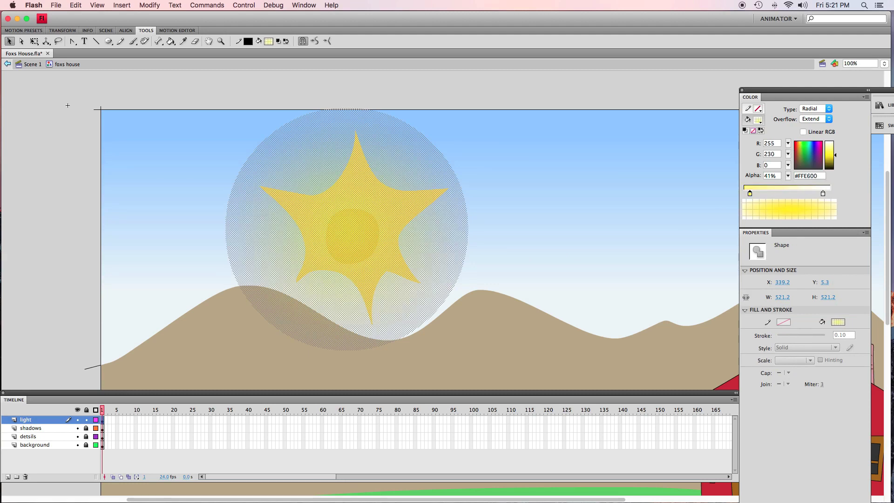
left_click_drag(787, 176, 788, 166)
left_click(668, 205)
Step: Nudge the glow slightly upward over the sun, and compare the sun with the light layer hidden and shown
left_click_drag(418, 266, 418, 258)
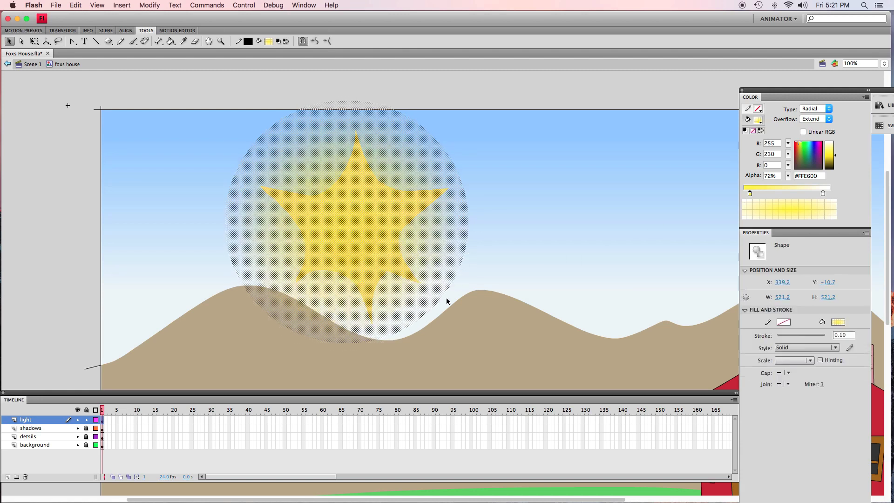
left_click(447, 300)
left_click(76, 420)
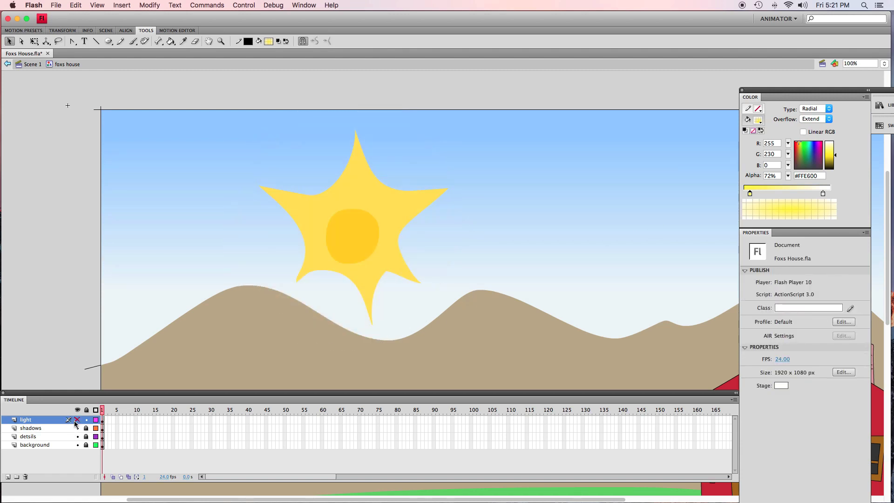
left_click(76, 420)
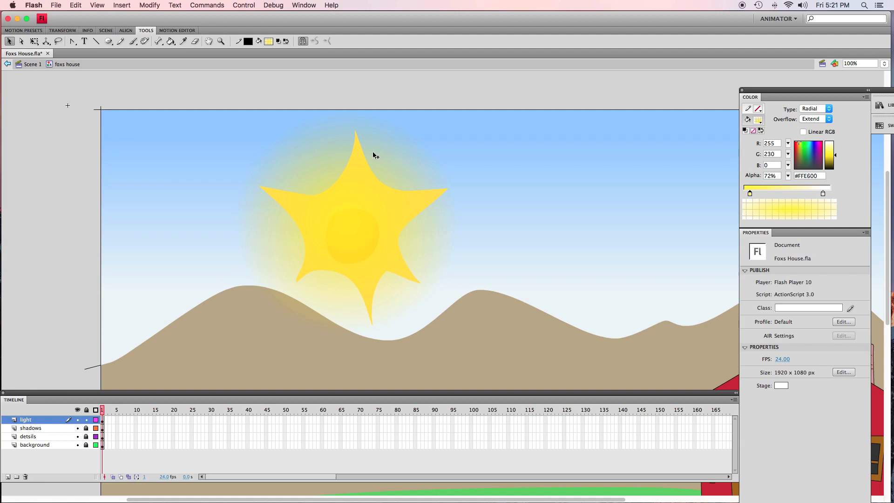
Step: Show the whole background at 50% zoom and leave the foxs house symbol for Scene 1
left_click(884, 64)
left_click(862, 50)
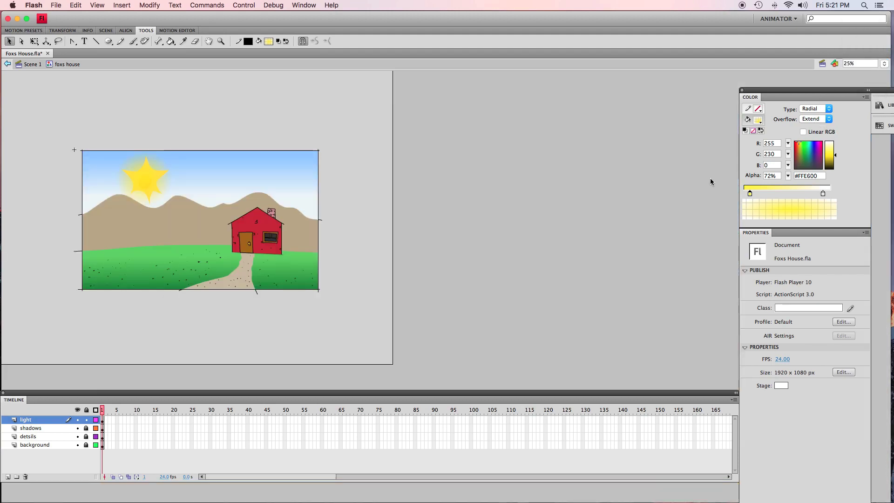
left_click(883, 63)
left_click(882, 73)
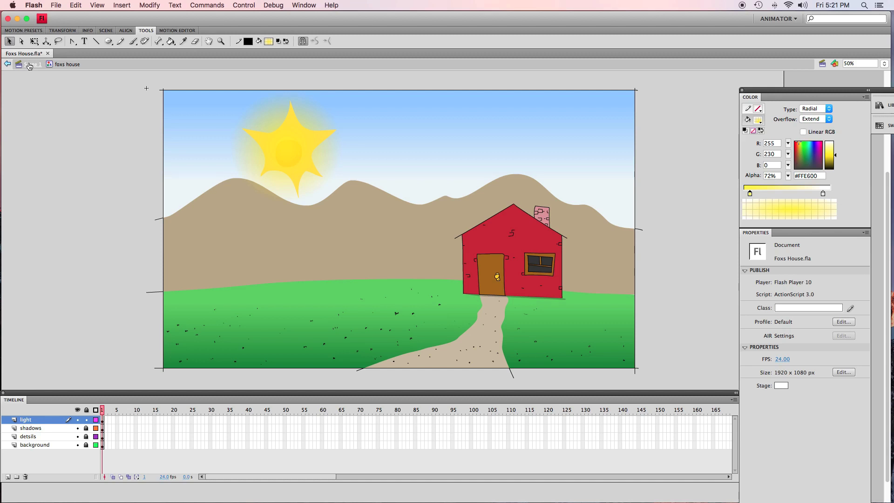
left_click(29, 65)
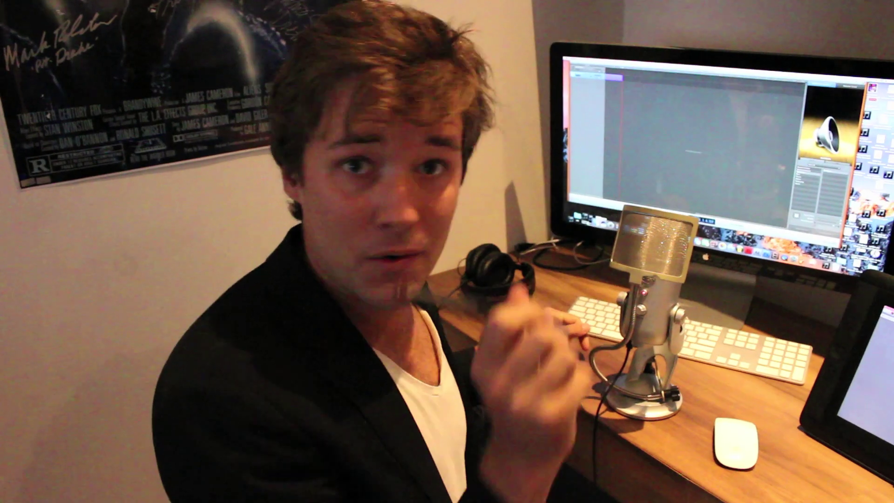